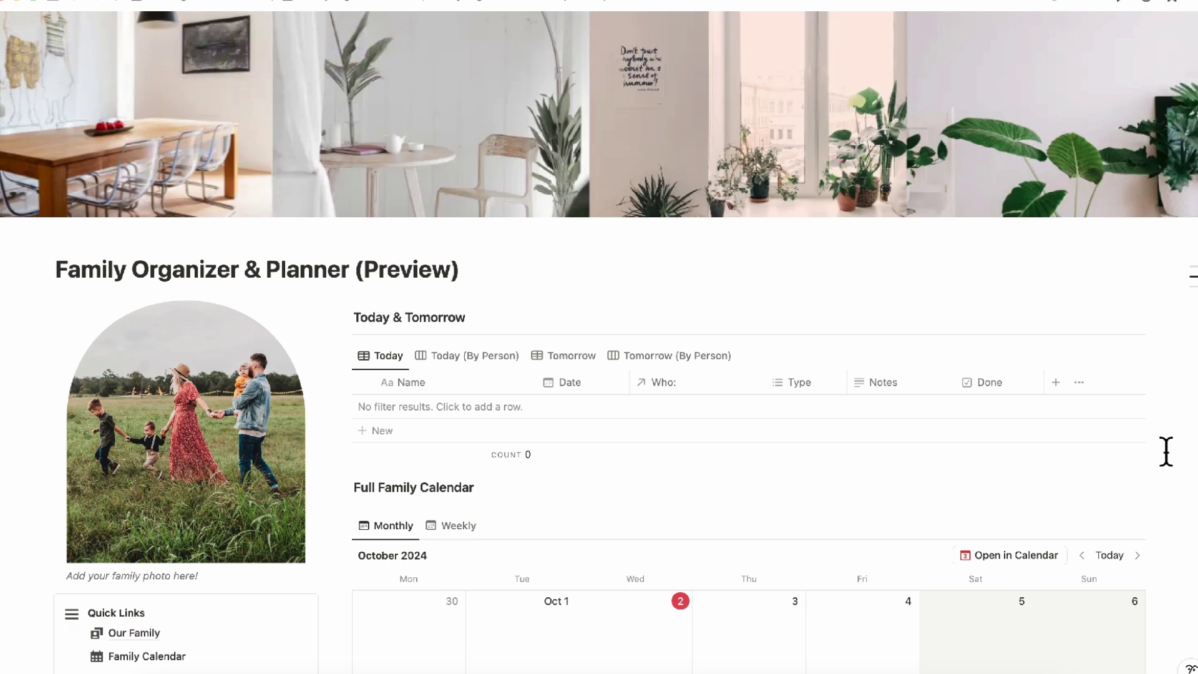
# Step: Scroll through the Family Organizer & Planner page to look over its sections
pyautogui.scroll(-3, 1165, 451)
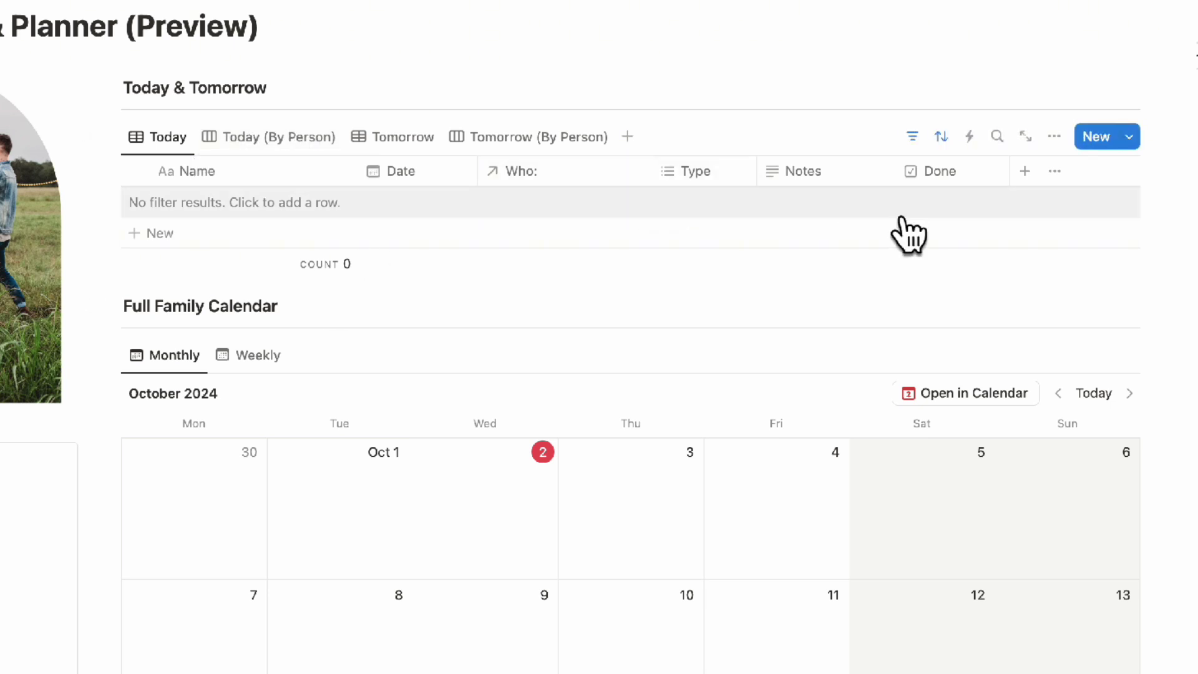
pyautogui.moveTo(929, 267)
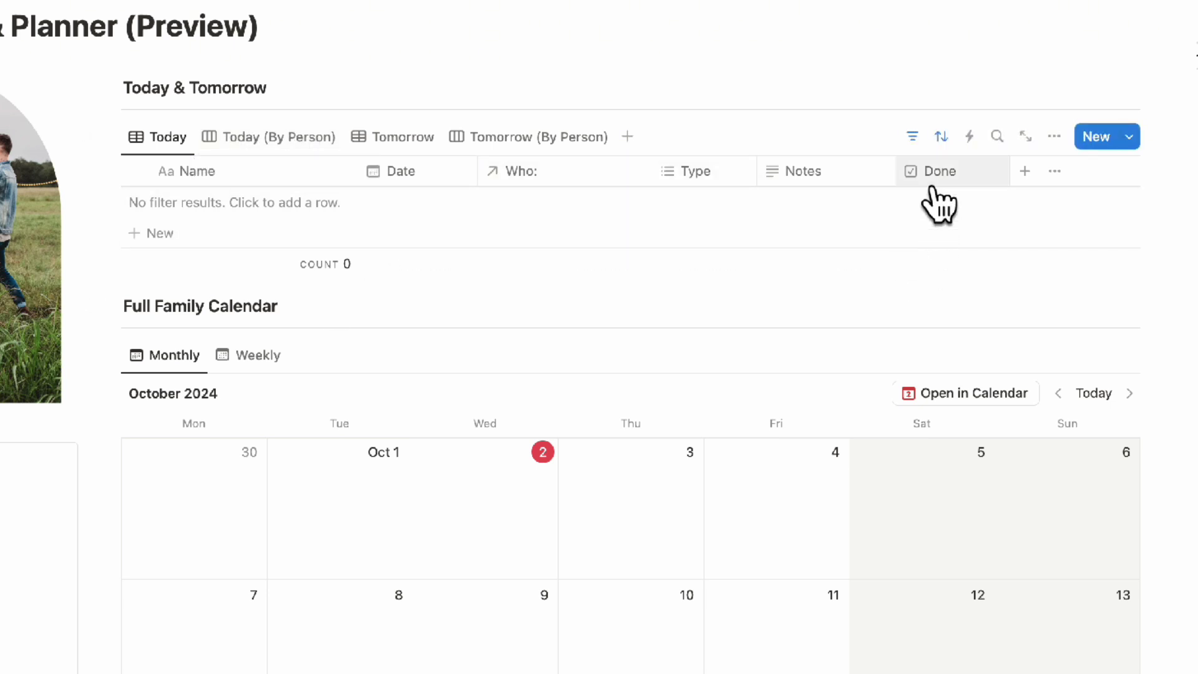
pyautogui.moveTo(916, 291)
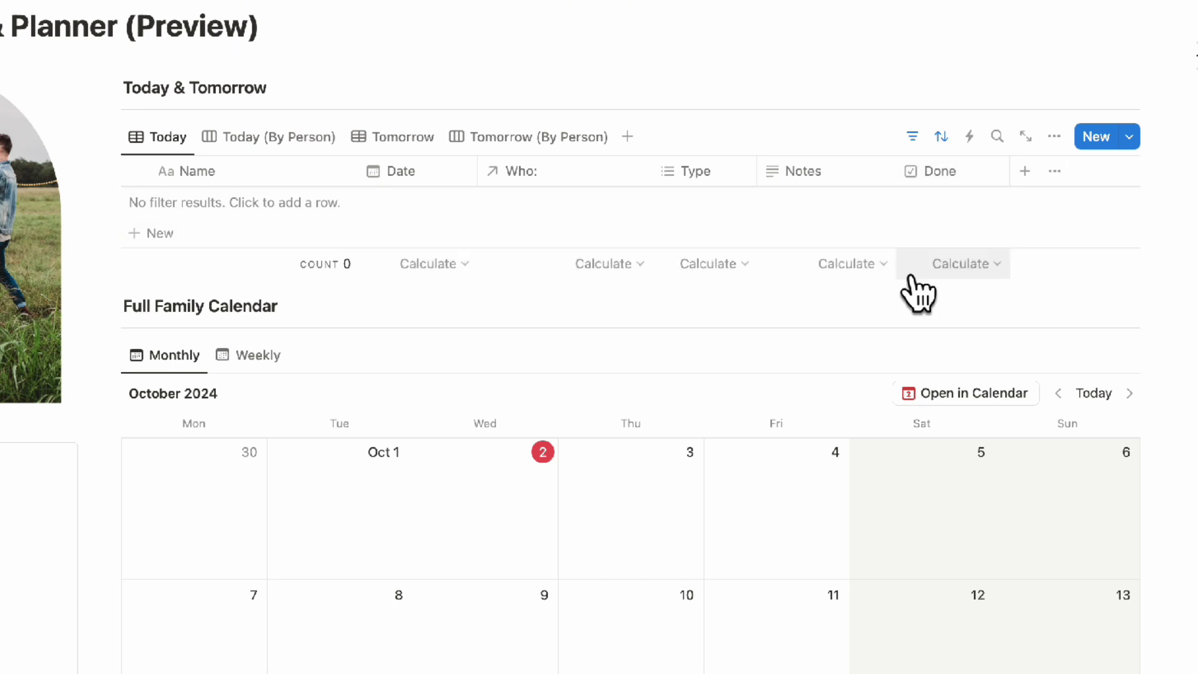
pyautogui.scroll(-5, 917, 290)
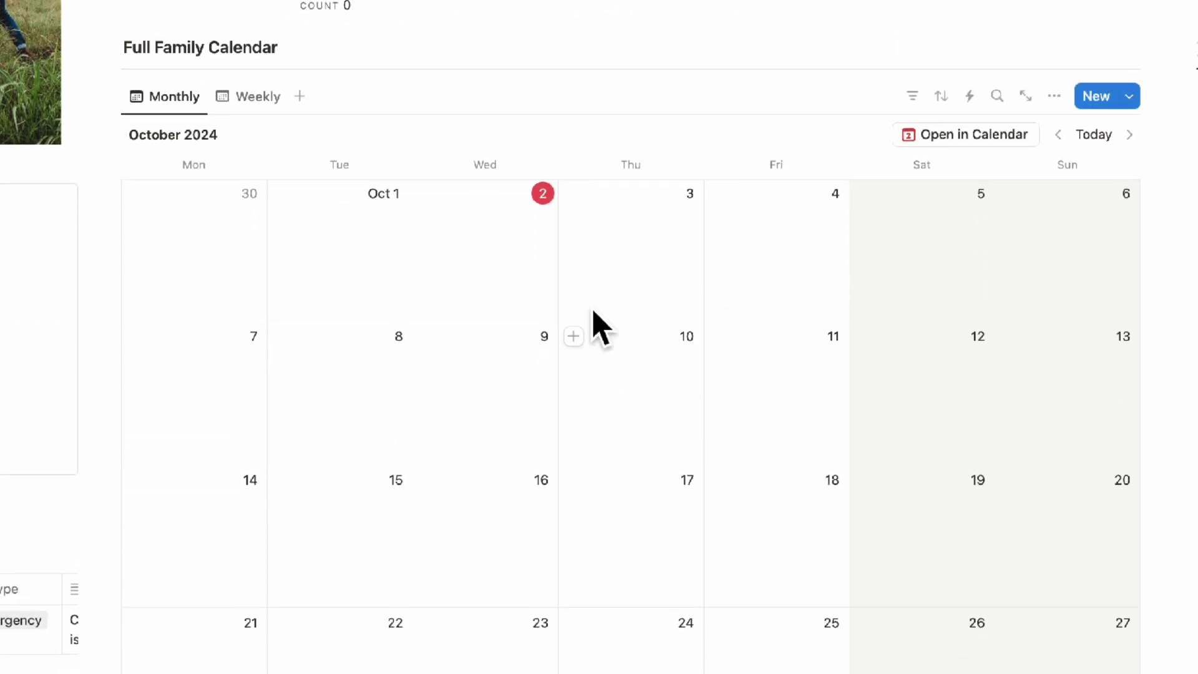
pyautogui.scroll(2, 609, 289)
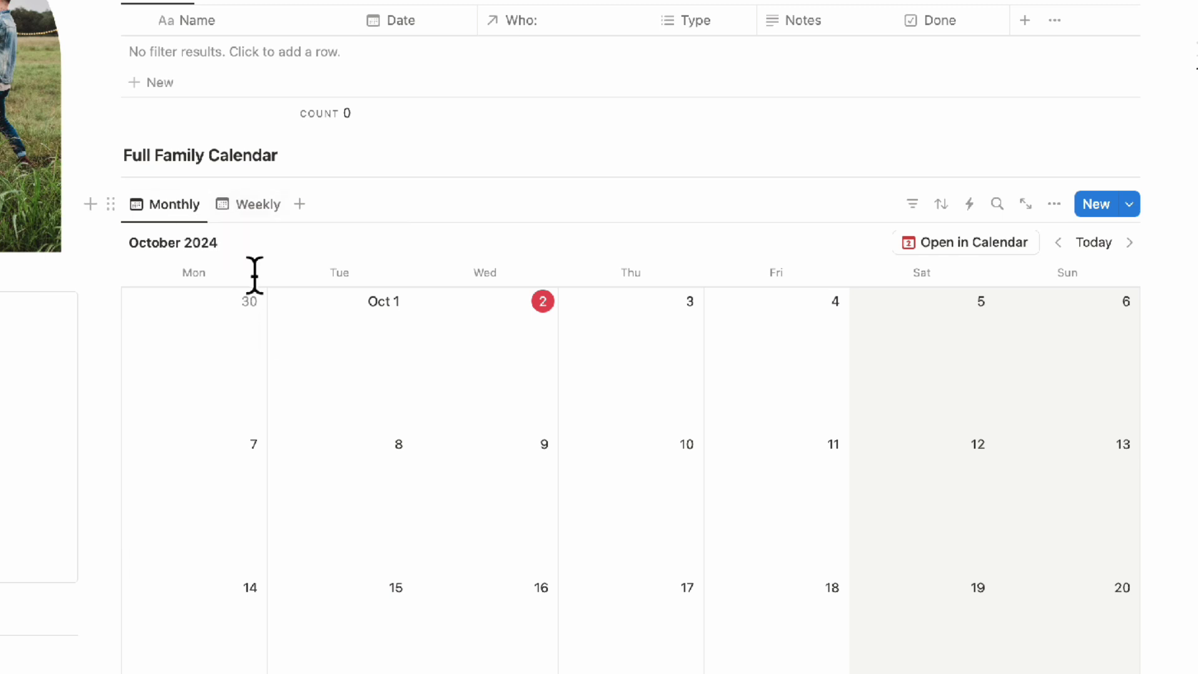
pyautogui.scroll(-5, 277, 347)
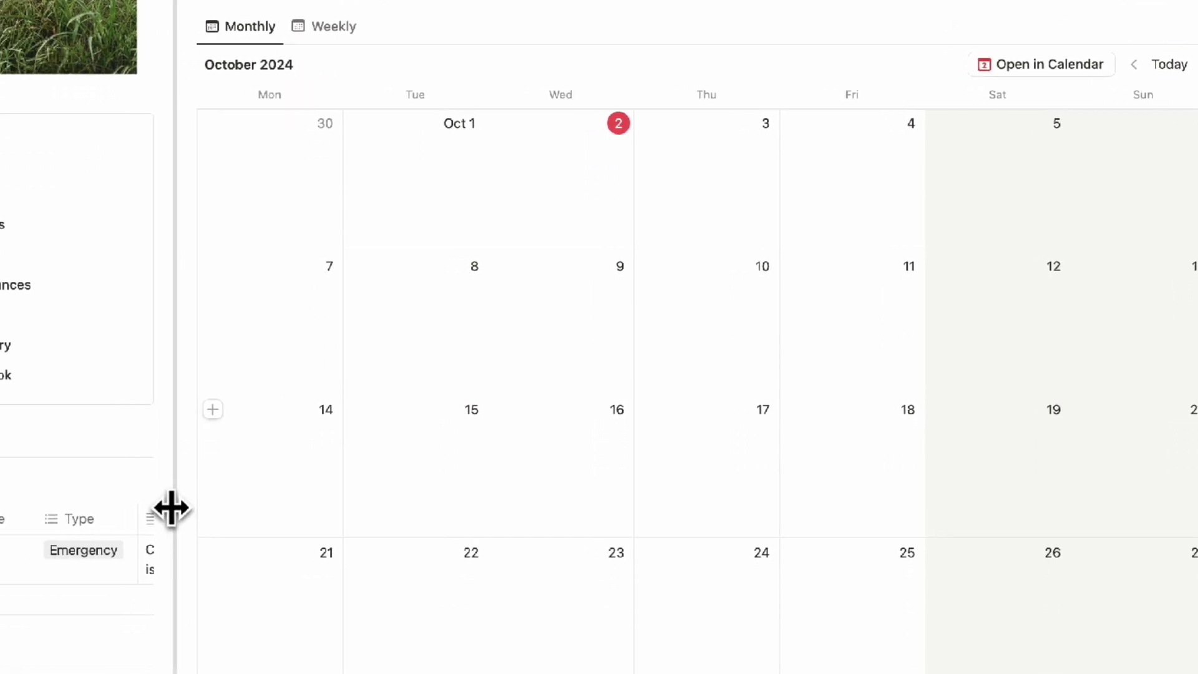
pyautogui.moveTo(15, 164)
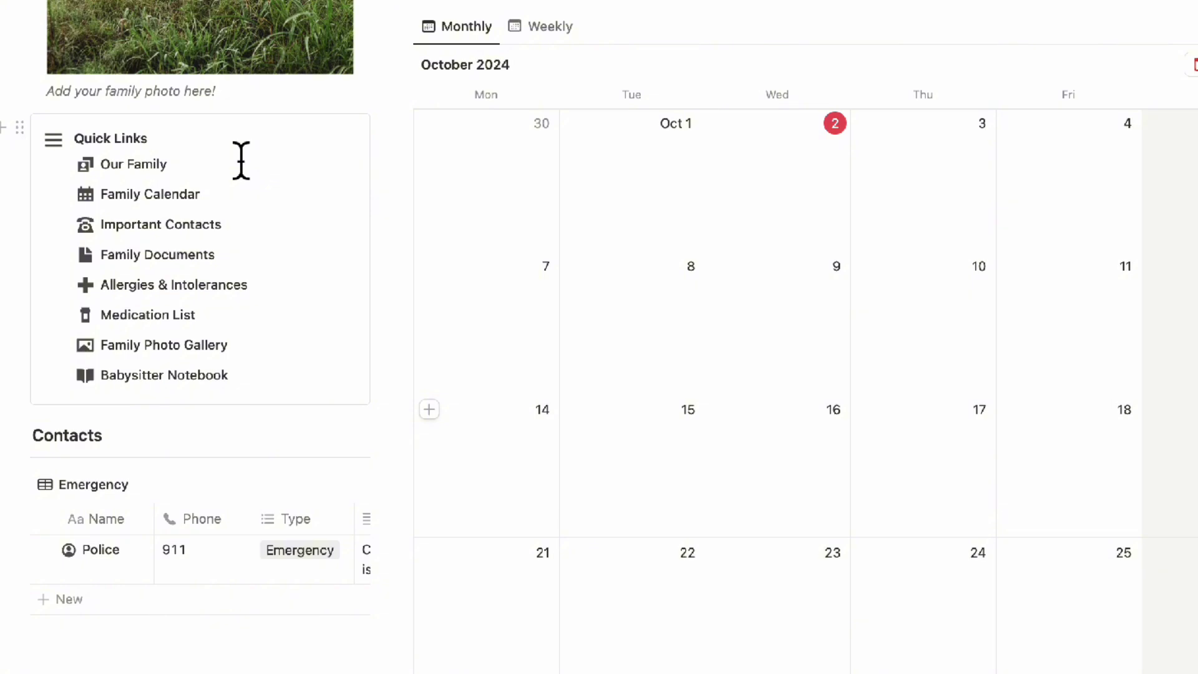
pyautogui.hscroll(5, 289, 559)
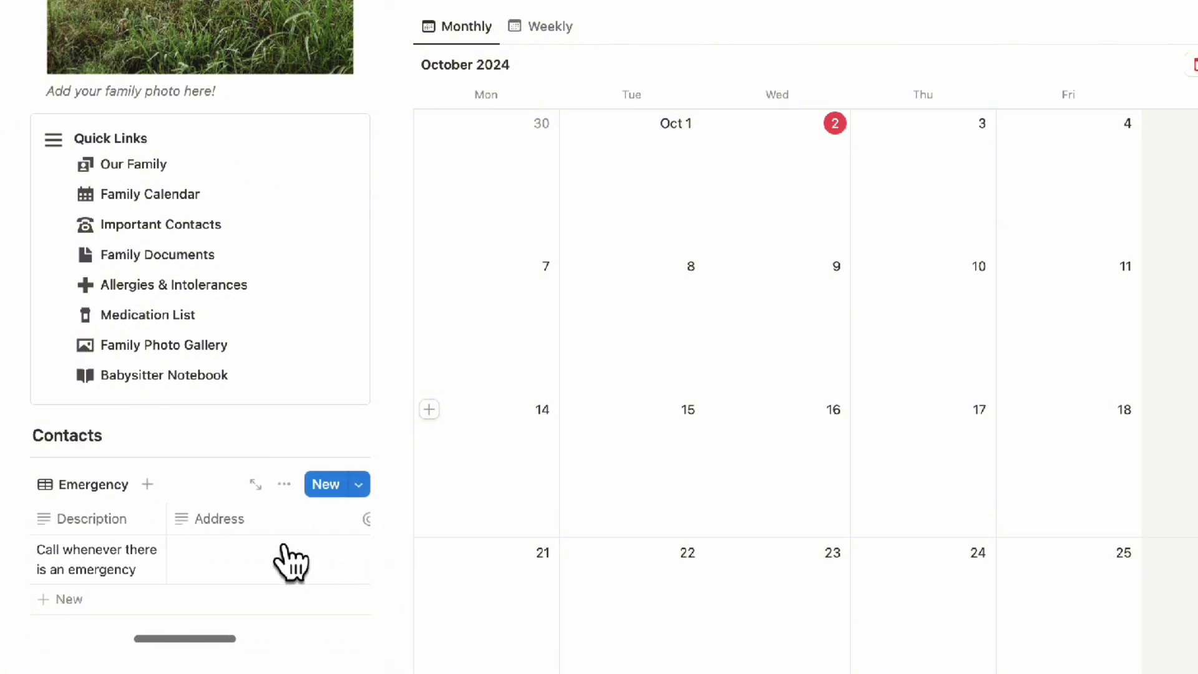
pyautogui.hscroll(-5, 289, 558)
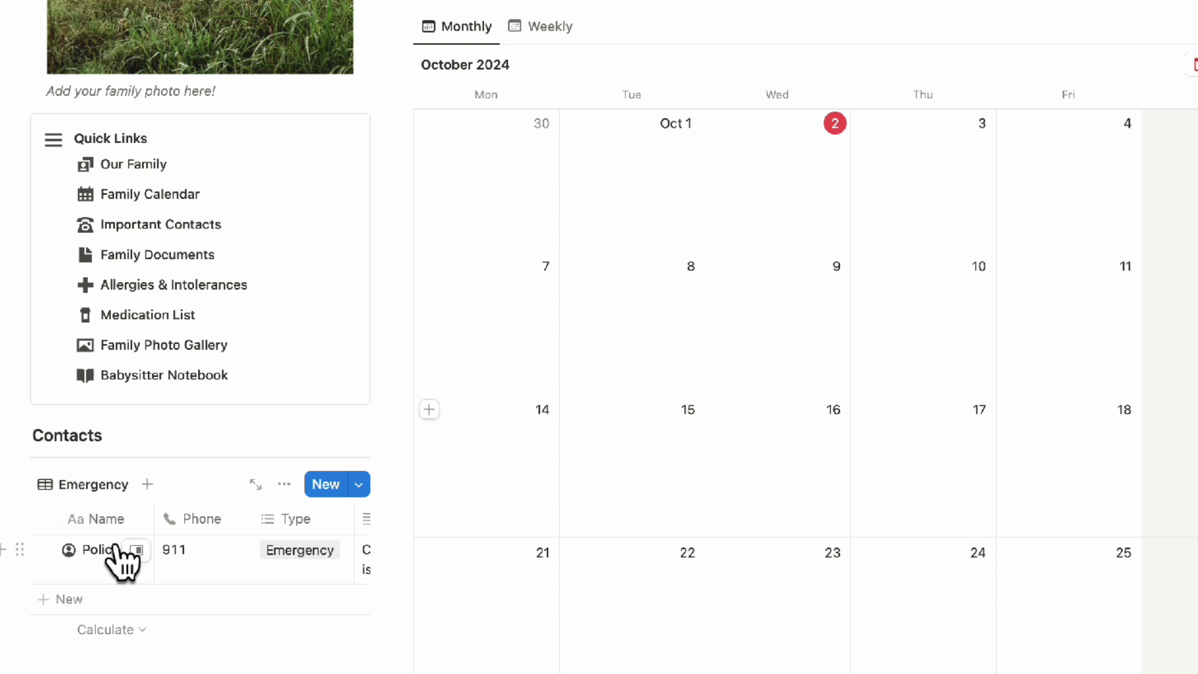
pyautogui.scroll(10, 100, 556)
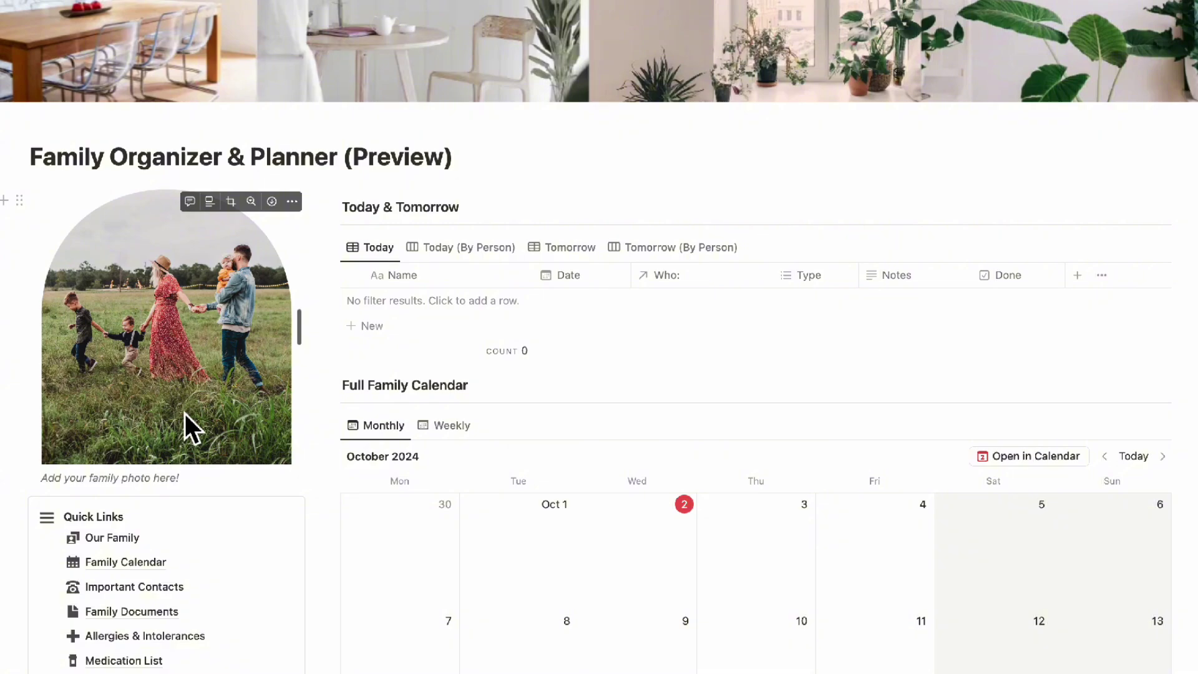
# Step: Open the Our Family page from Quick Links to see the family member cards
pyautogui.click(130, 545)
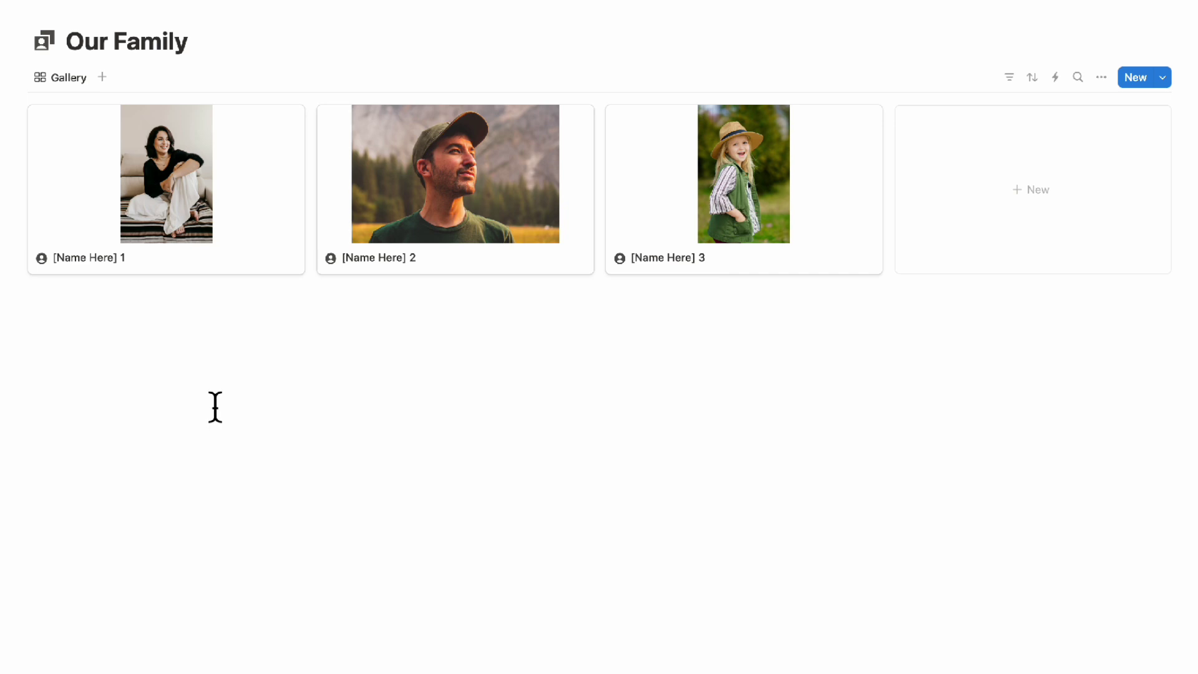
pyautogui.moveTo(253, 212)
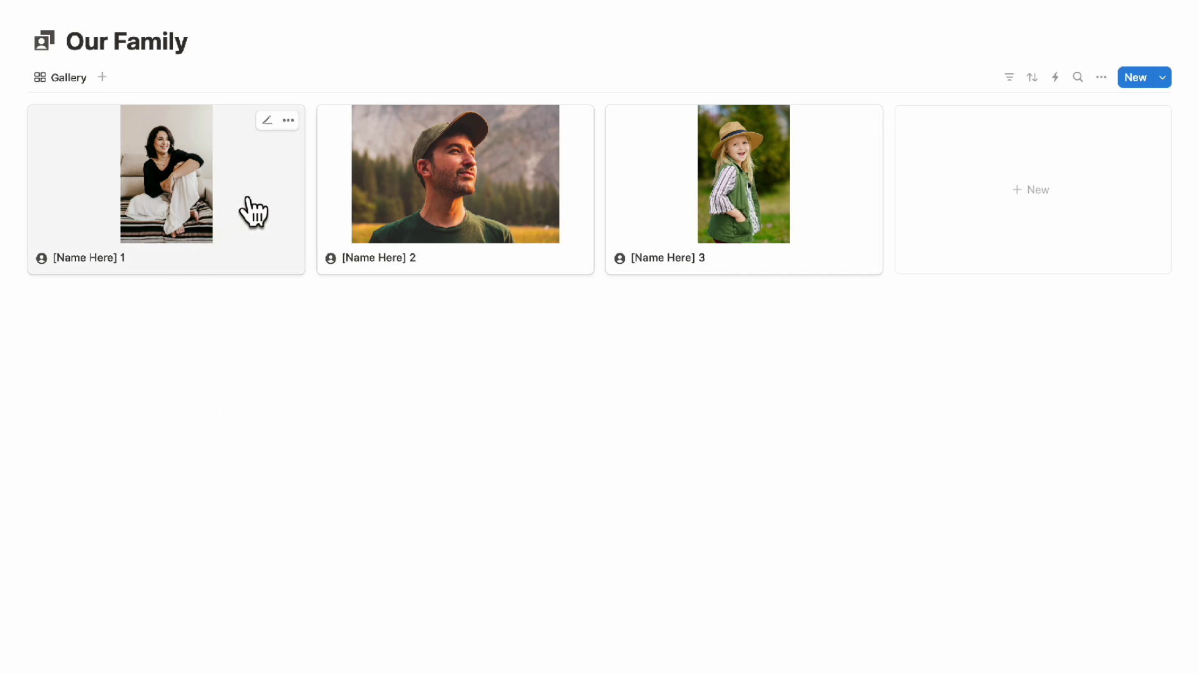
pyautogui.moveTo(681, 187)
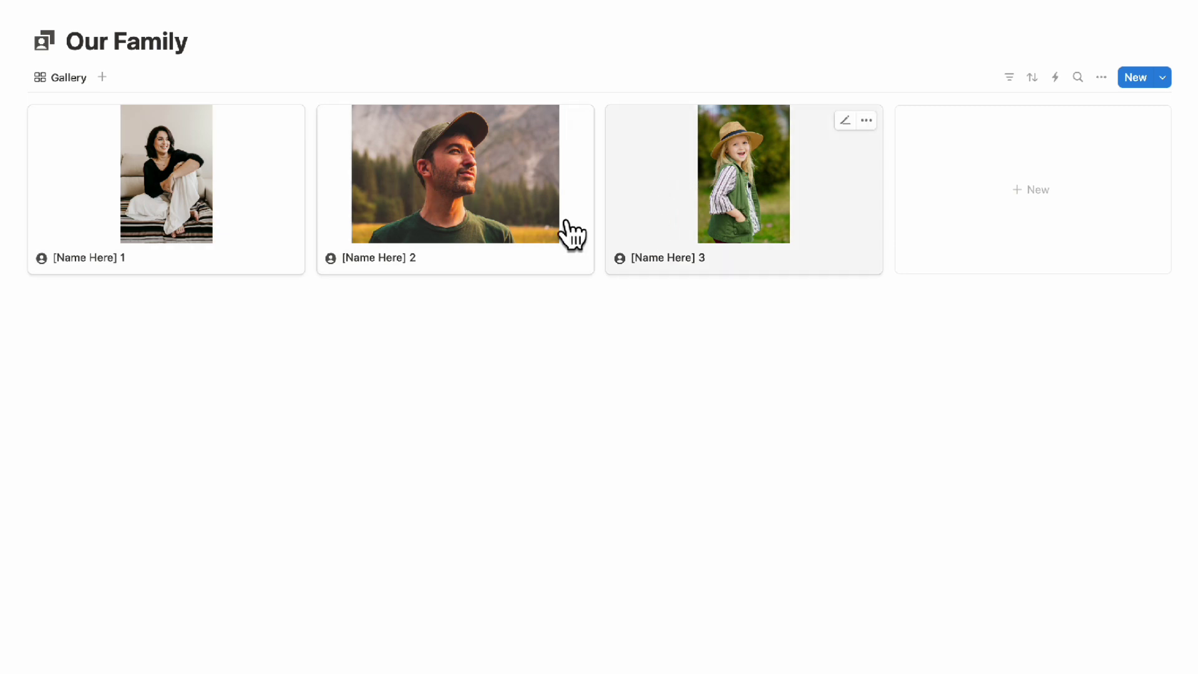
pyautogui.moveTo(287, 250)
pyautogui.click(265, 213)
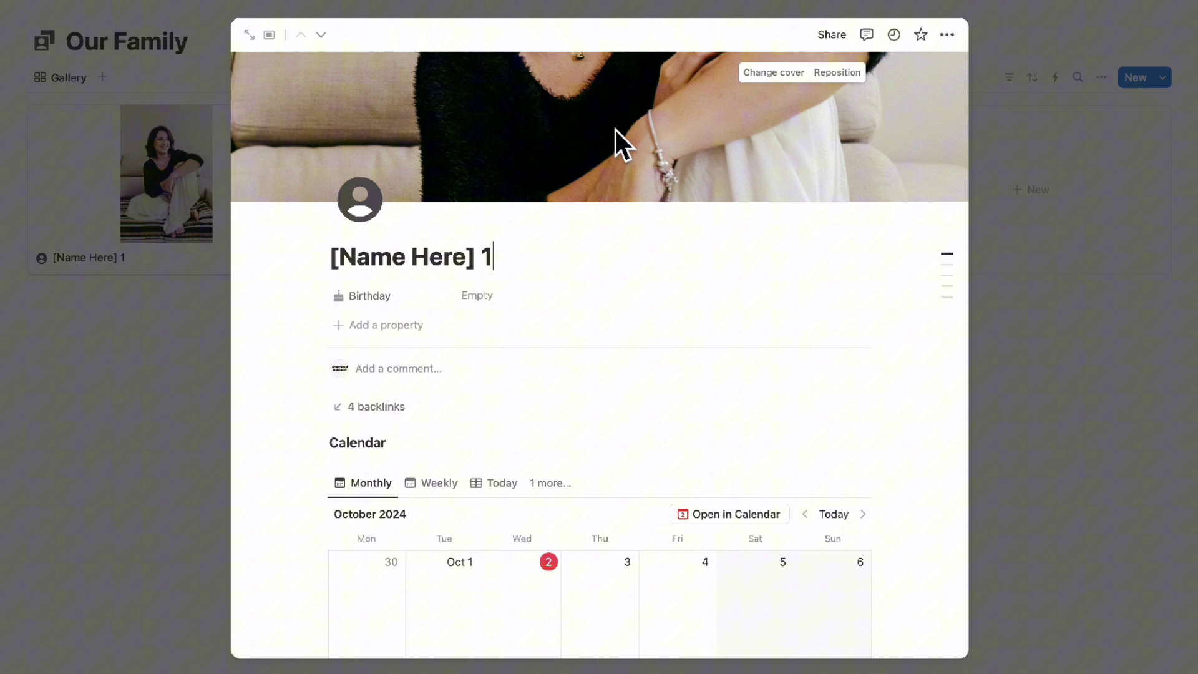
pyautogui.click(784, 74)
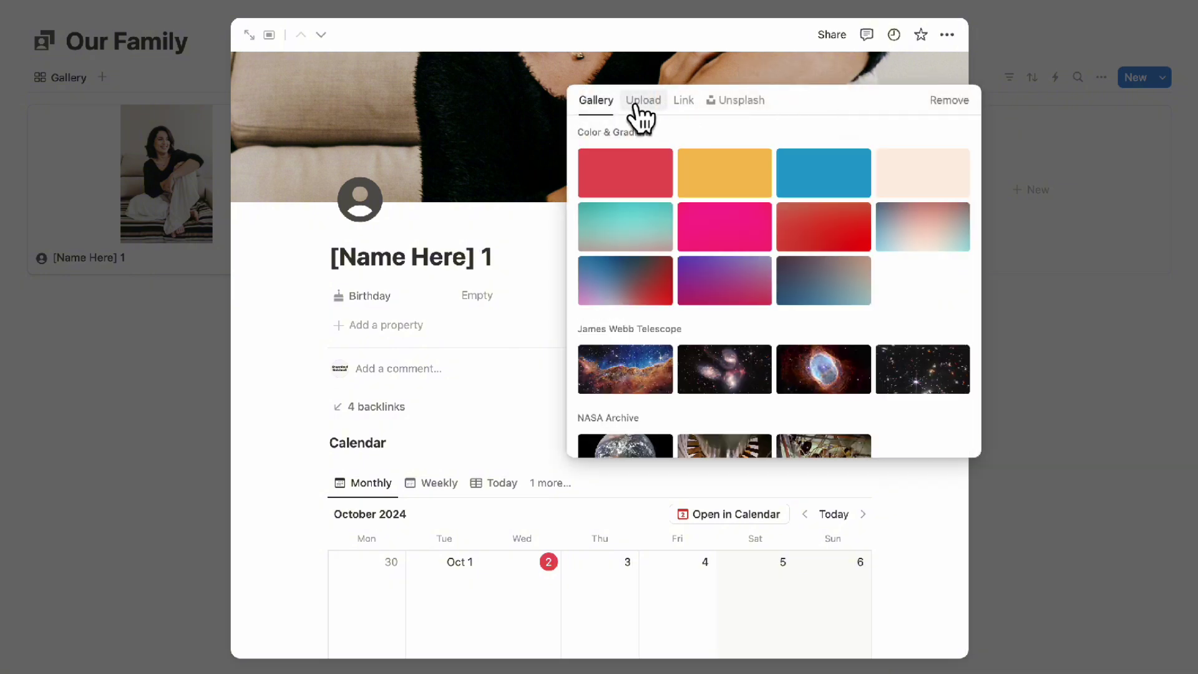
pyautogui.click(541, 165)
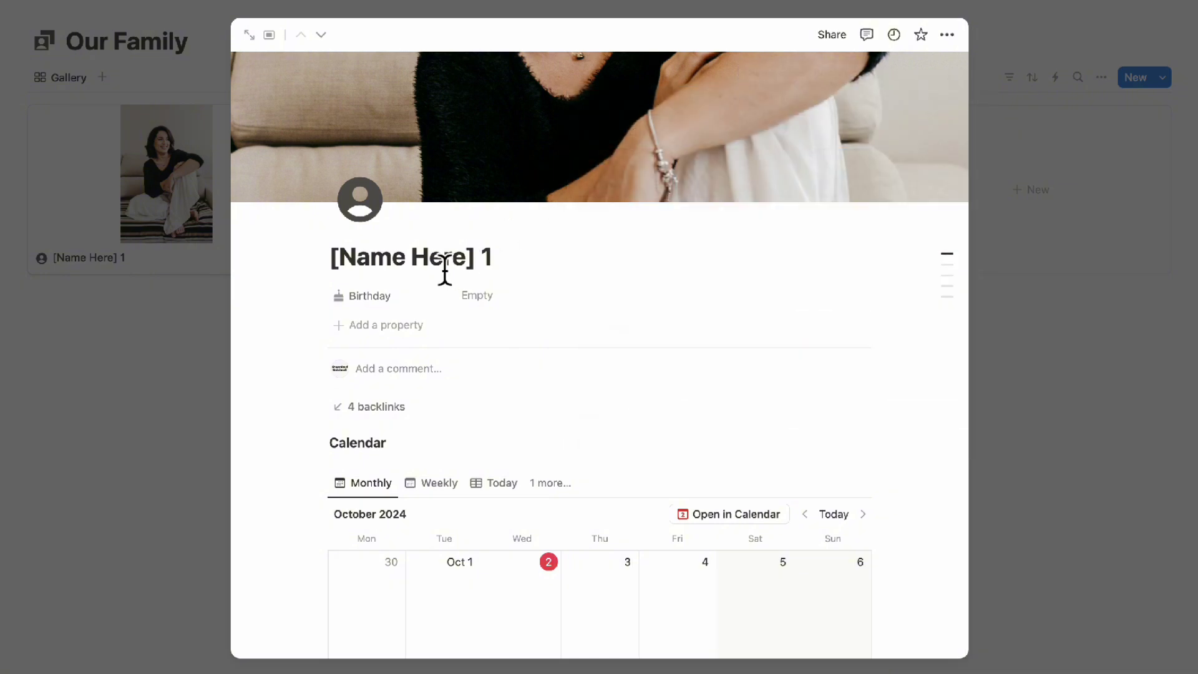
pyautogui.scroll(-3, 445, 269)
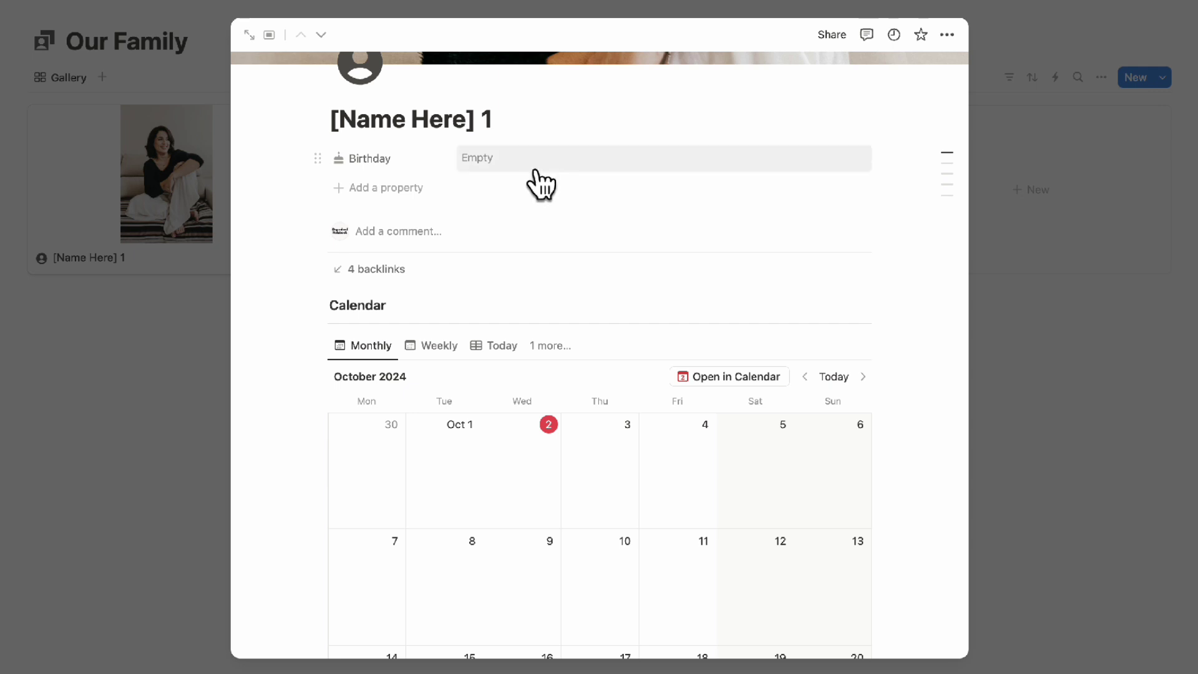
pyautogui.scroll(-3, 537, 182)
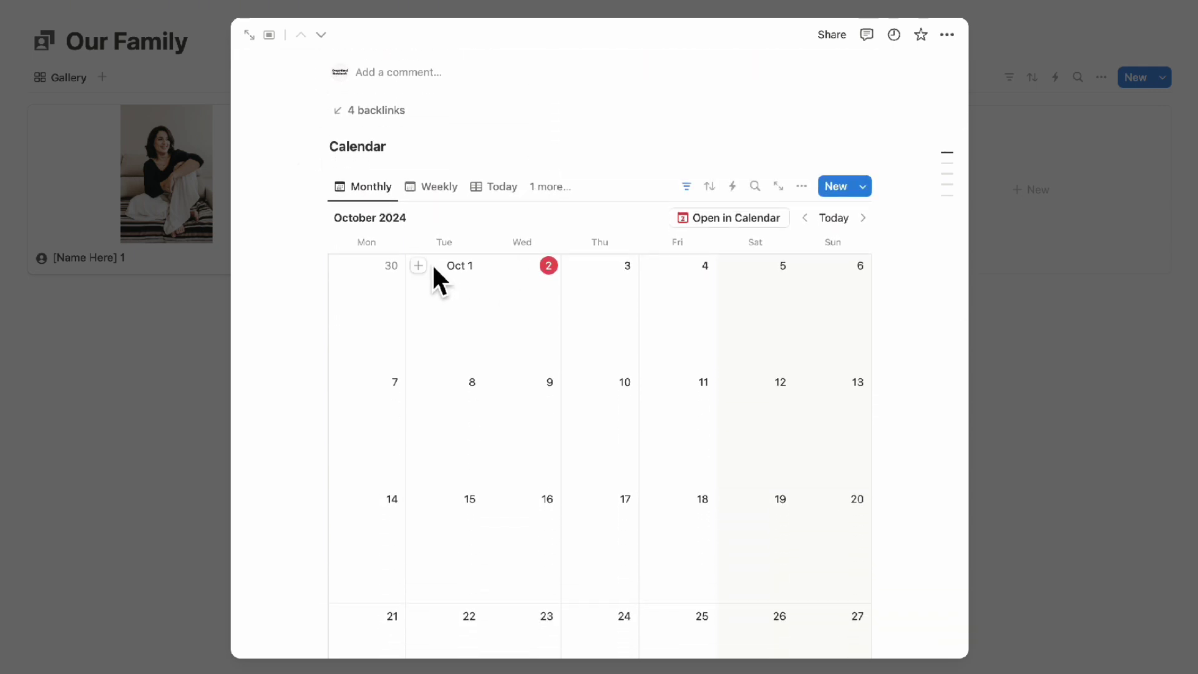
pyautogui.scroll(-10, 349, 306)
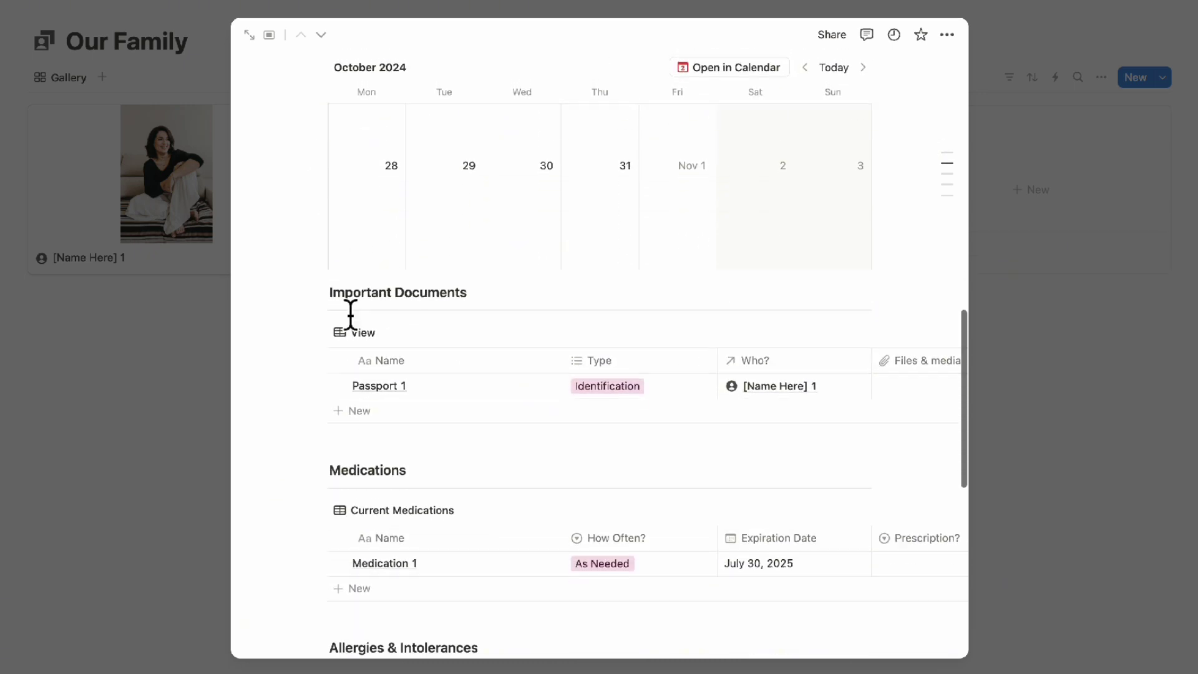
pyautogui.scroll(-5, 387, 403)
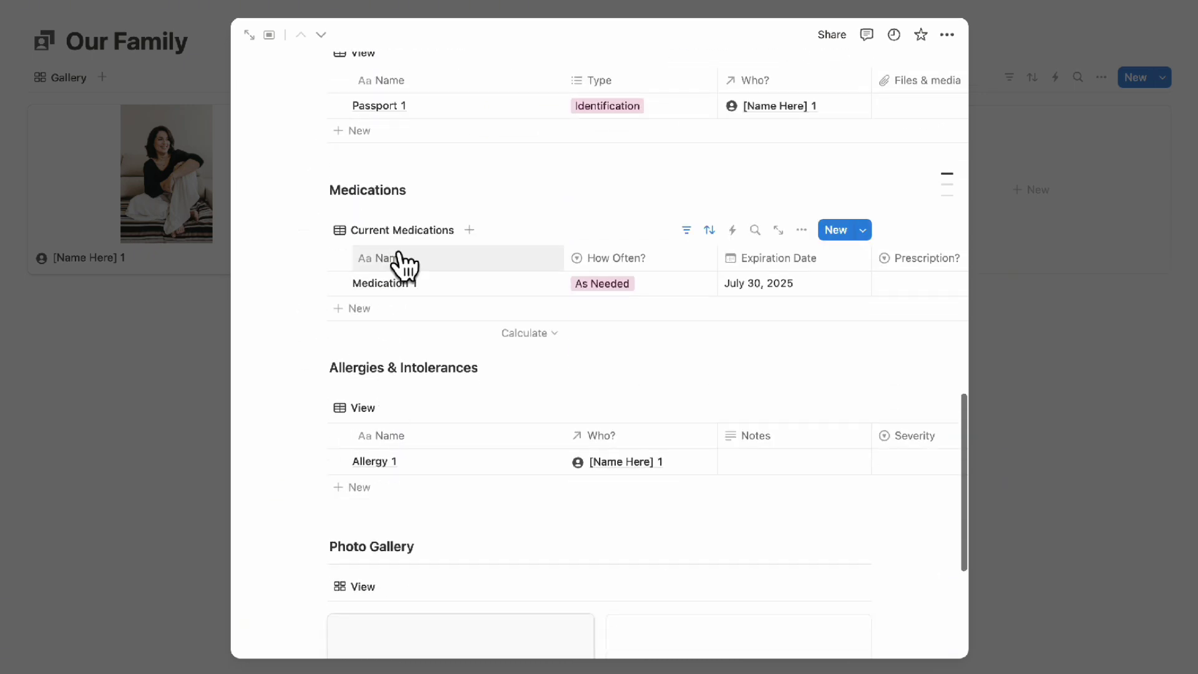
pyautogui.scroll(-4, 404, 265)
pyautogui.scroll(-2, 441, 227)
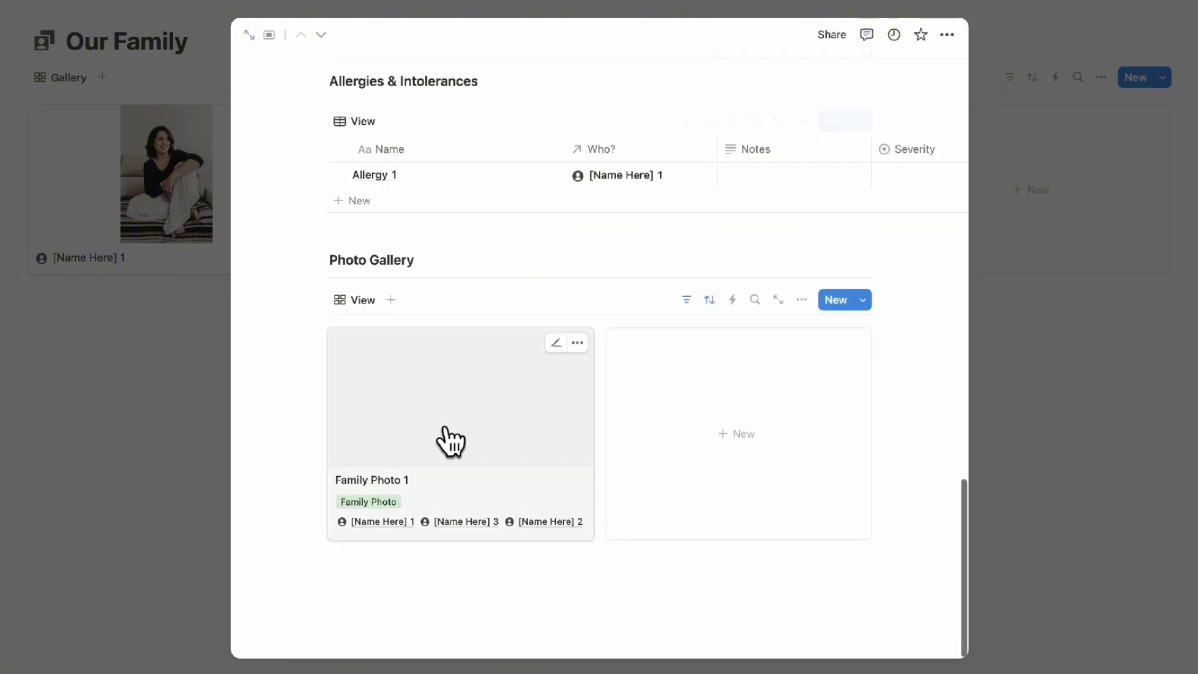
pyautogui.click(171, 392)
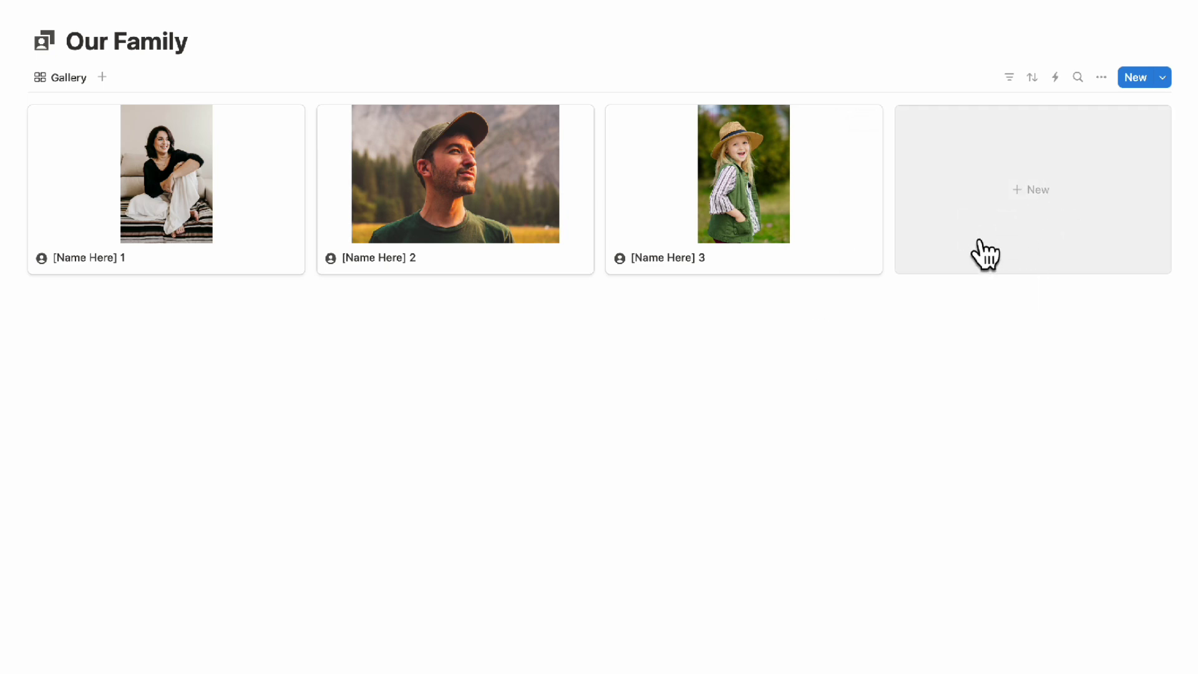
# Step: Add a new family member with birthday September 3, 1980 and start titling it Sample Name
pyautogui.click(1031, 219)
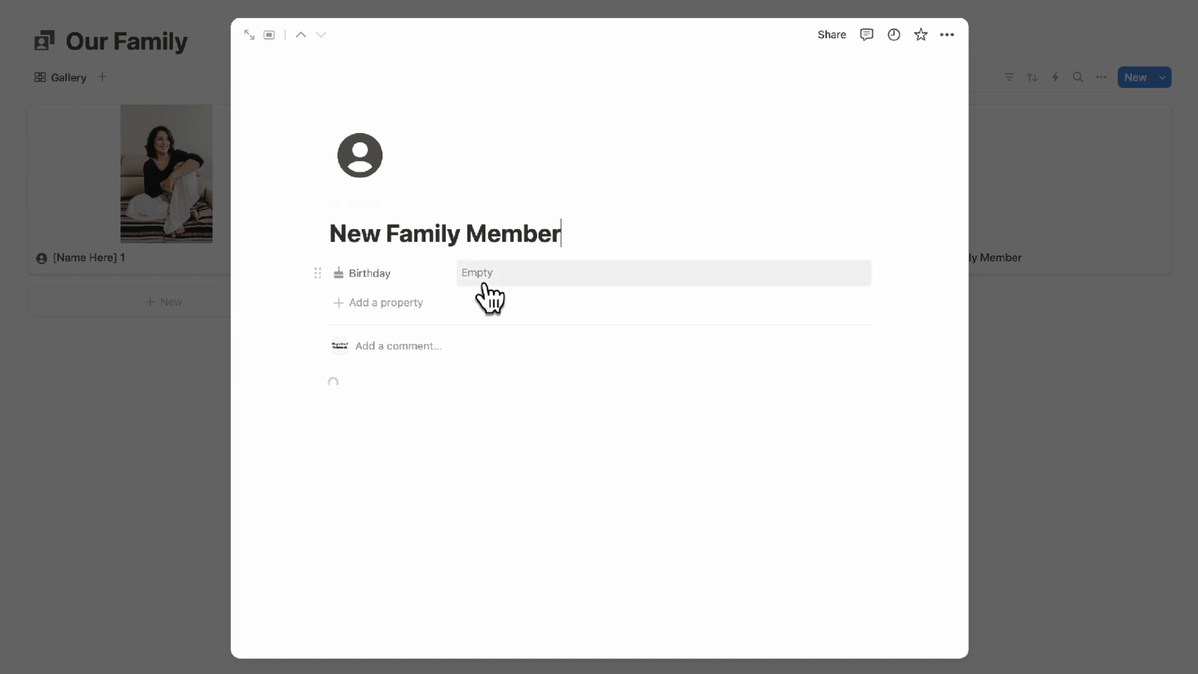
pyautogui.click(518, 282)
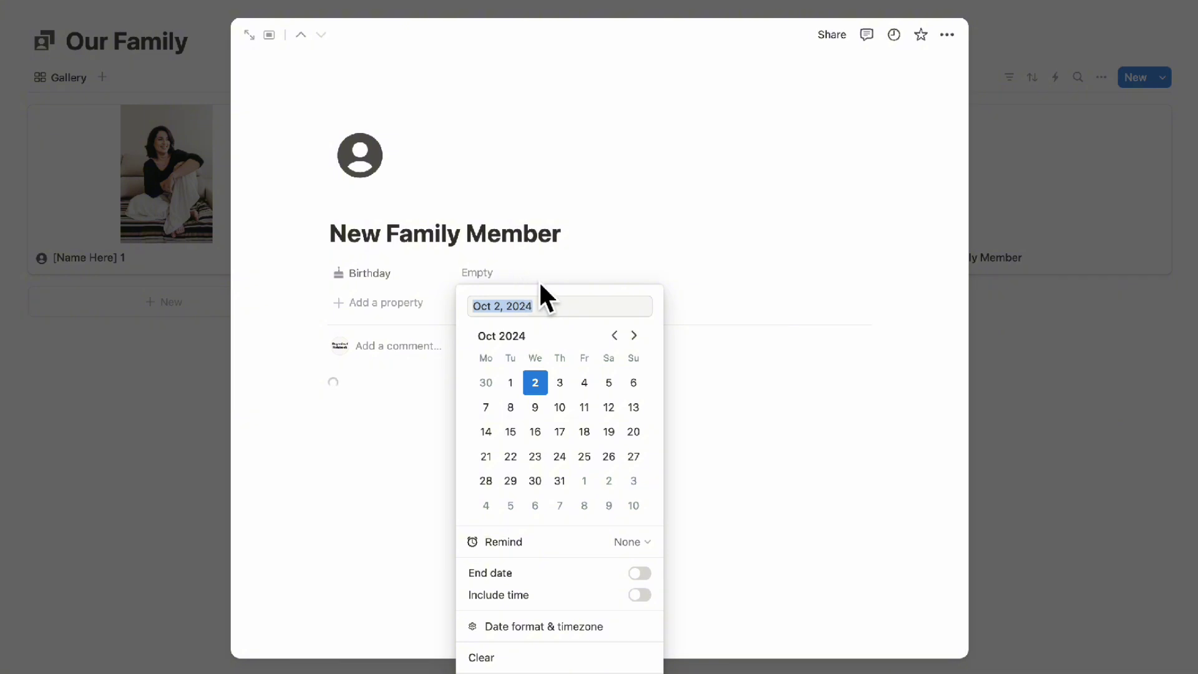
pyautogui.click(615, 336)
pyautogui.click(615, 335)
pyautogui.click(615, 335)
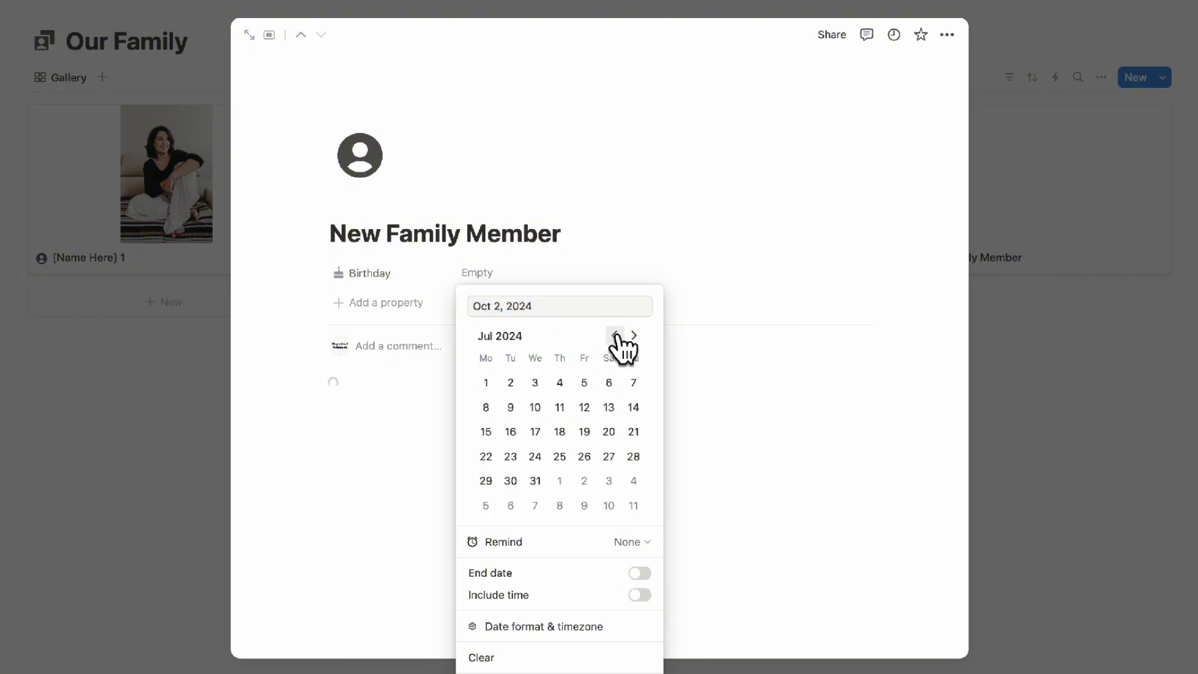
pyautogui.click(615, 335)
pyautogui.click(615, 335)
pyautogui.click(615, 335)
pyautogui.click(615, 336)
pyautogui.click(615, 336)
pyautogui.tripleClick(561, 309)
pyautogui.write('September 3, 1980')
pyautogui.press('Return')
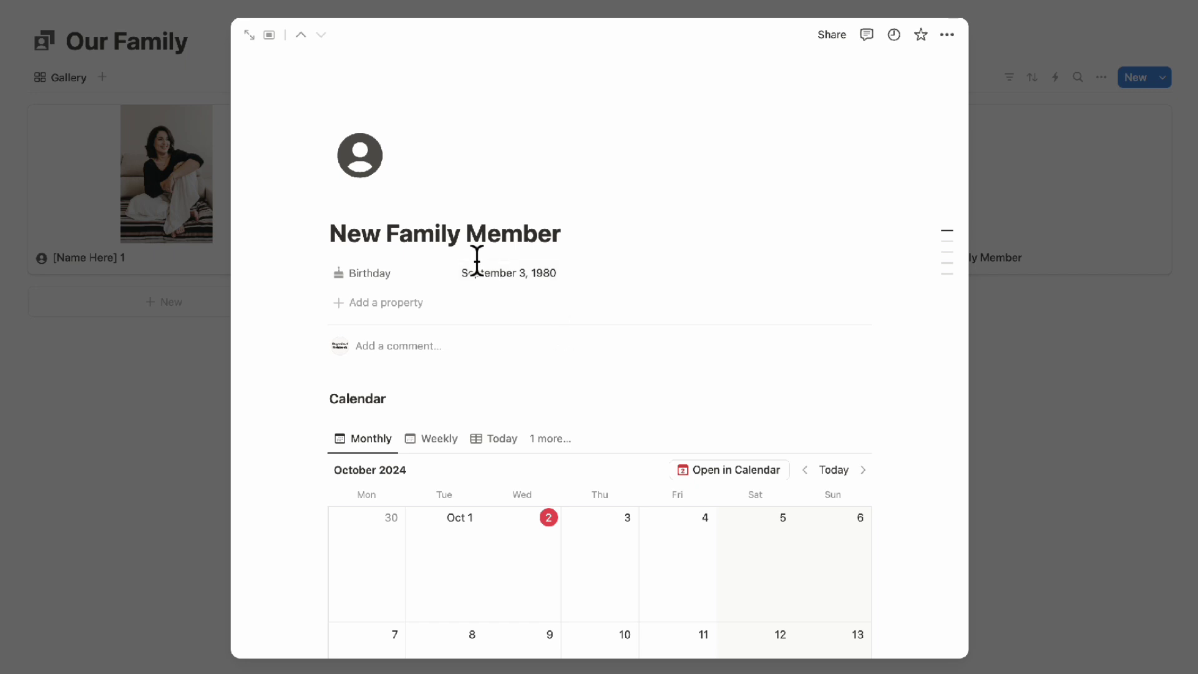
pyautogui.tripleClick(473, 237)
pyautogui.write('Sample Name')
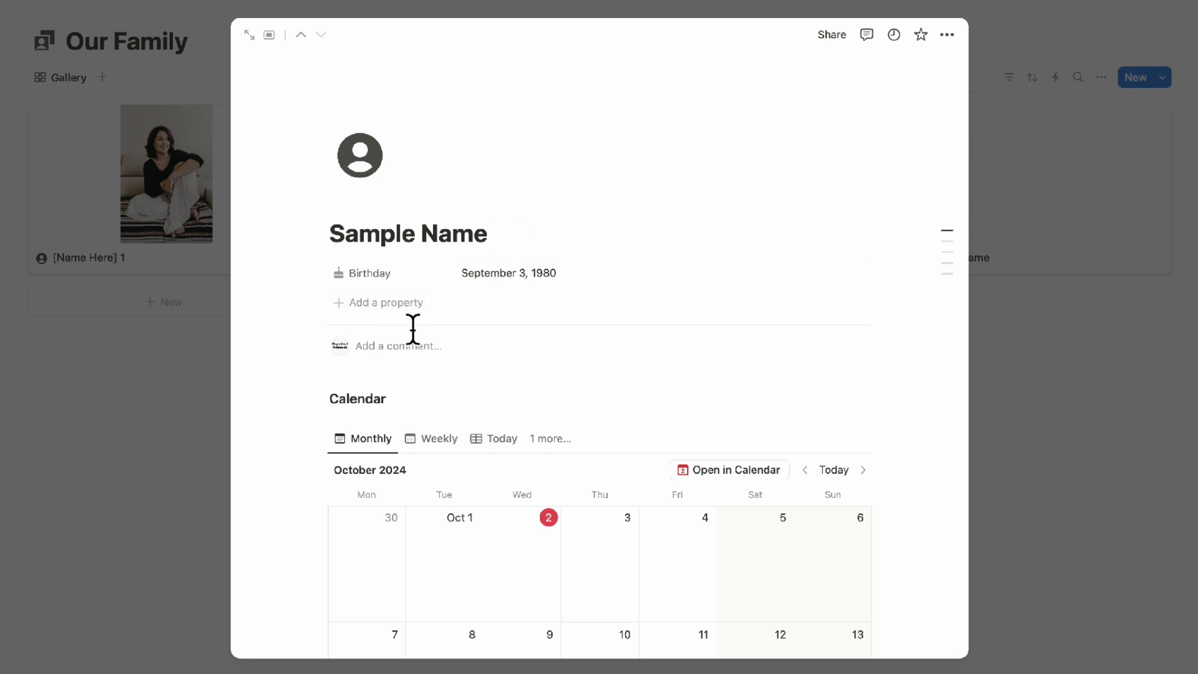
# Step: Browse the available property types without adding one, and scroll through the Sample Name page
pyautogui.click(406, 308)
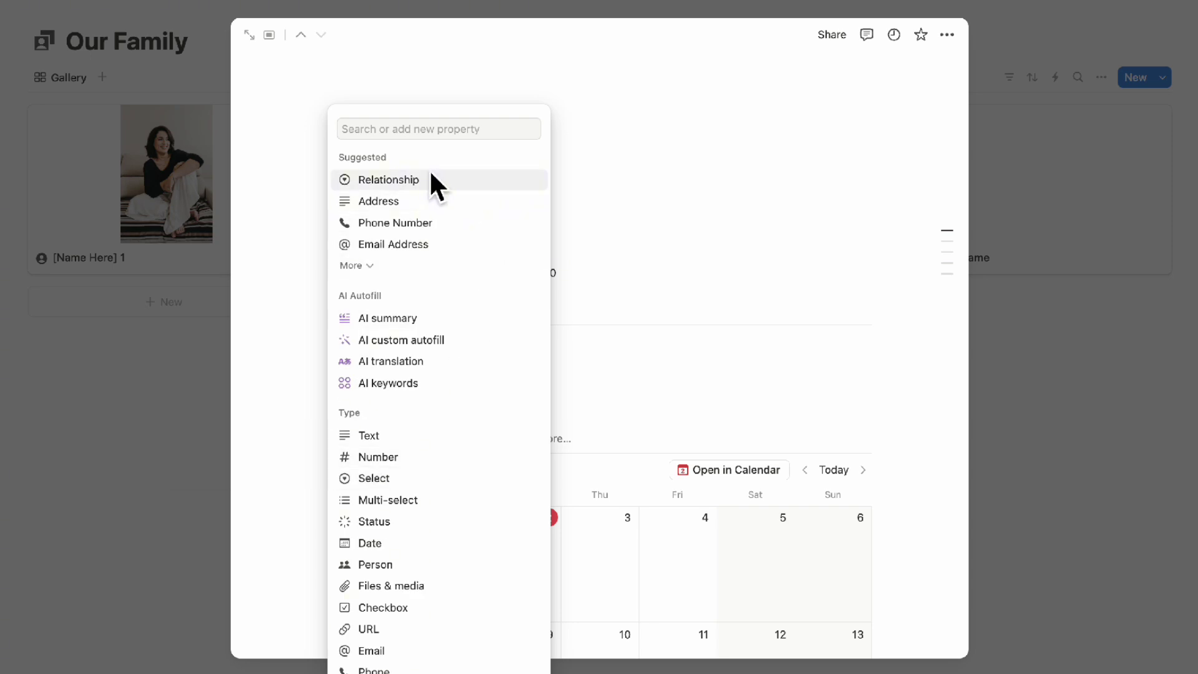
pyautogui.click(609, 256)
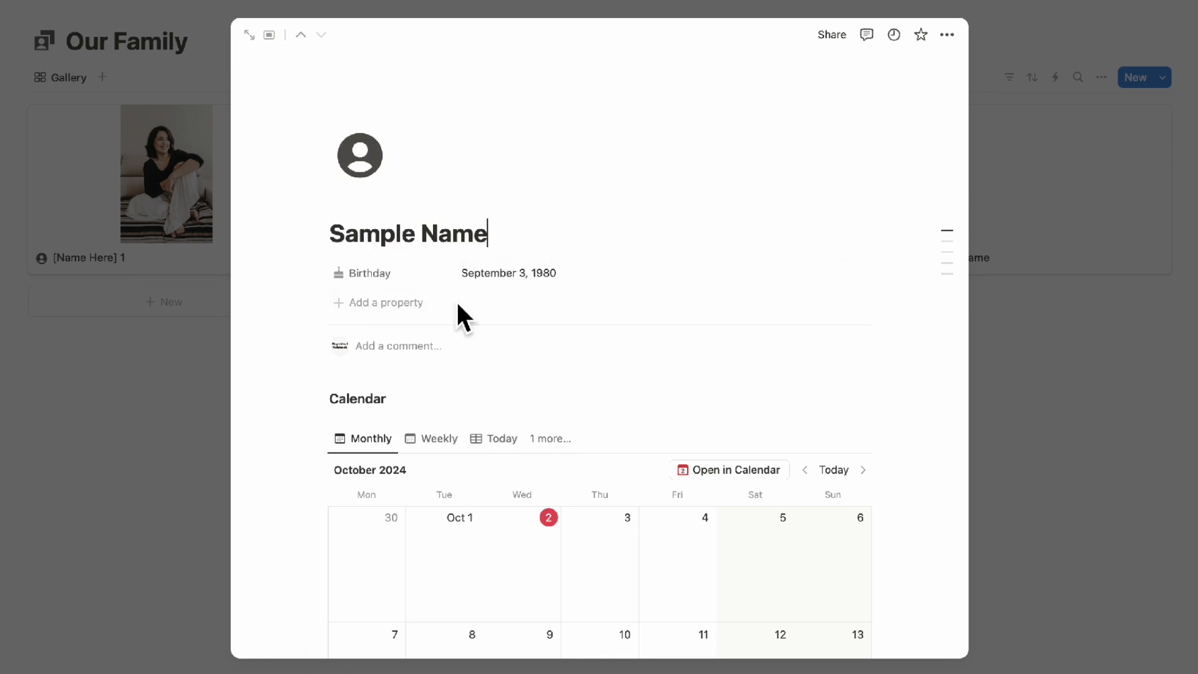
pyautogui.scroll(-5, 457, 315)
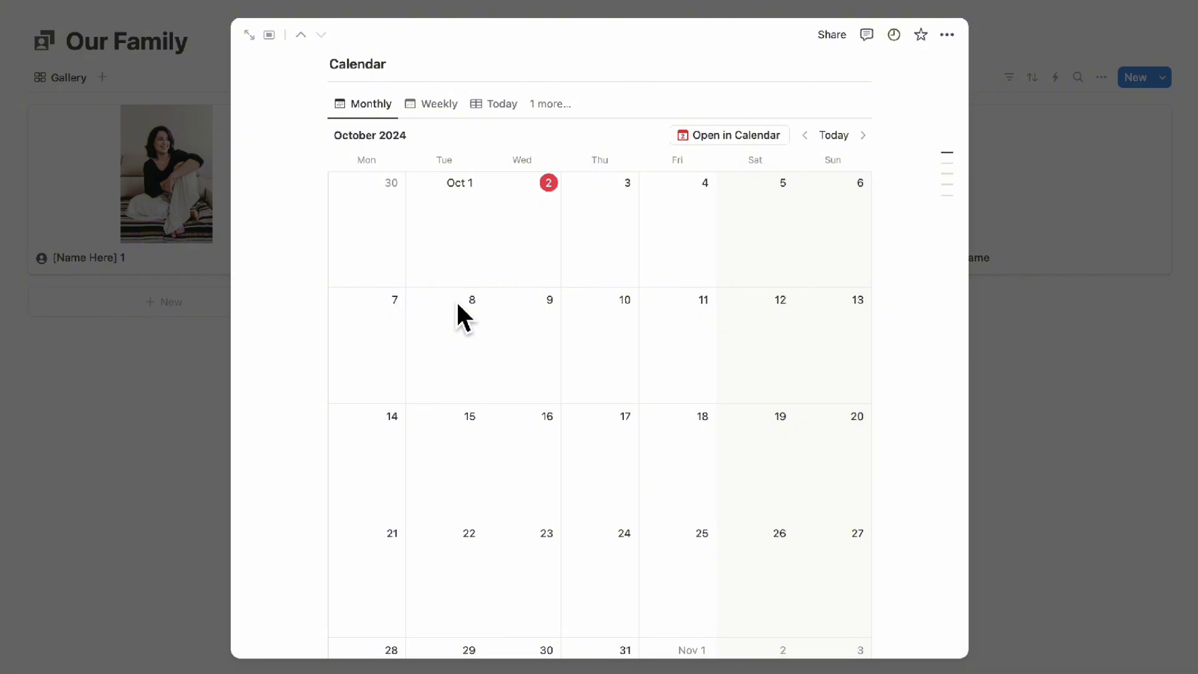
pyautogui.scroll(1, 424, 287)
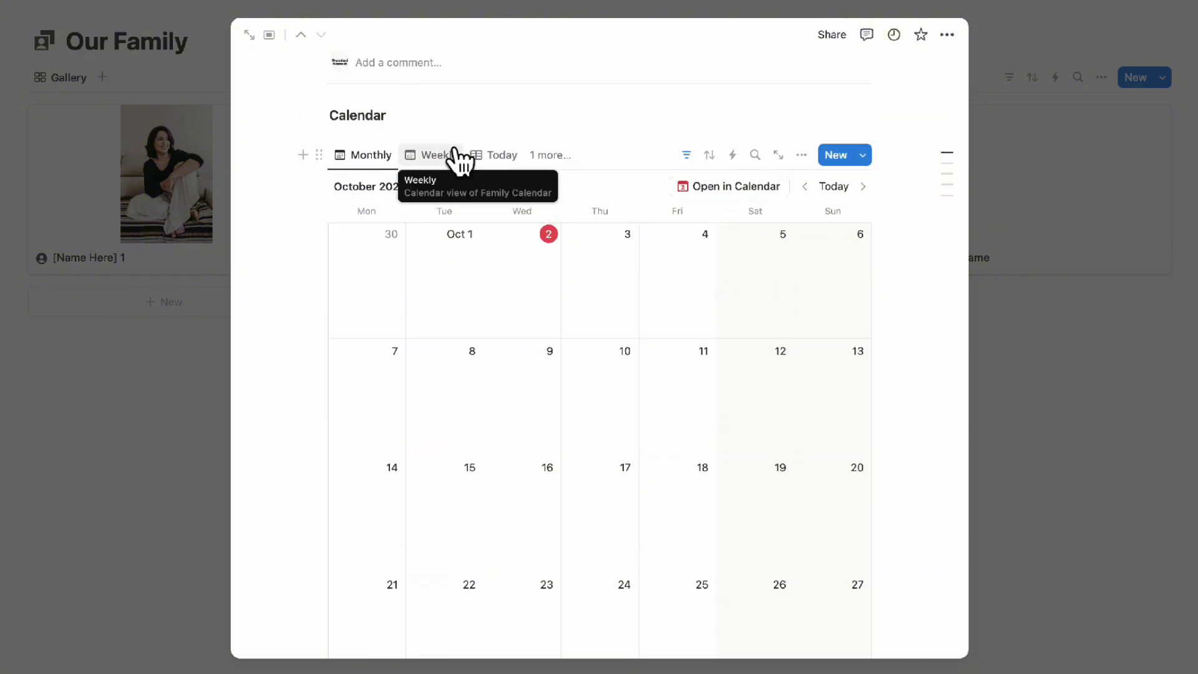
pyautogui.scroll(-6, 486, 174)
pyautogui.scroll(-5, 483, 193)
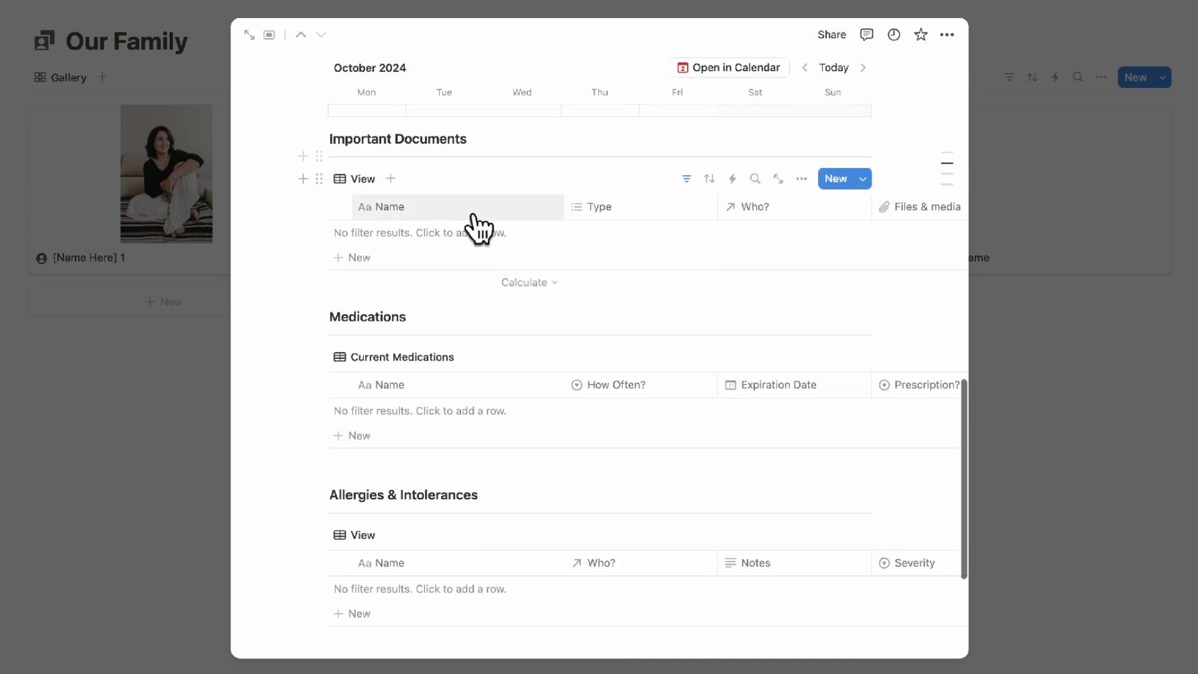
pyautogui.scroll(-1, 462, 300)
pyautogui.scroll(-3, 468, 343)
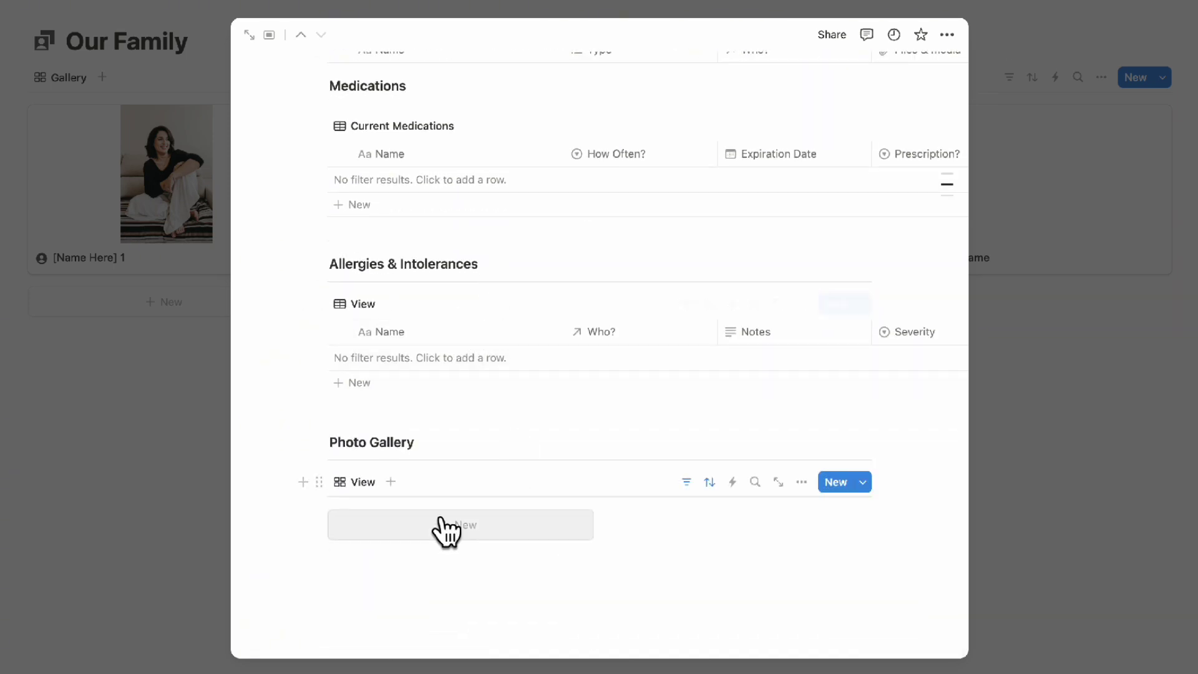
pyautogui.scroll(14, 513, 506)
# Step: Add a cover, then remove it, and close the page back to the Our Family gallery
pyautogui.moveTo(455, 196)
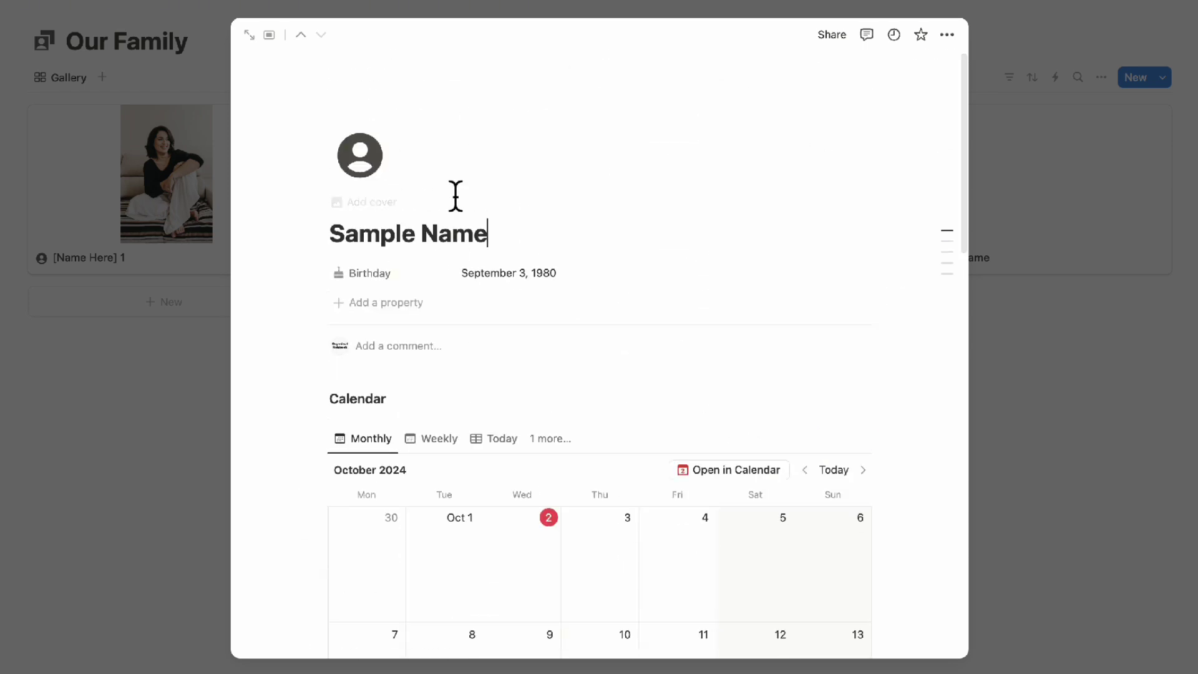
pyautogui.click(382, 206)
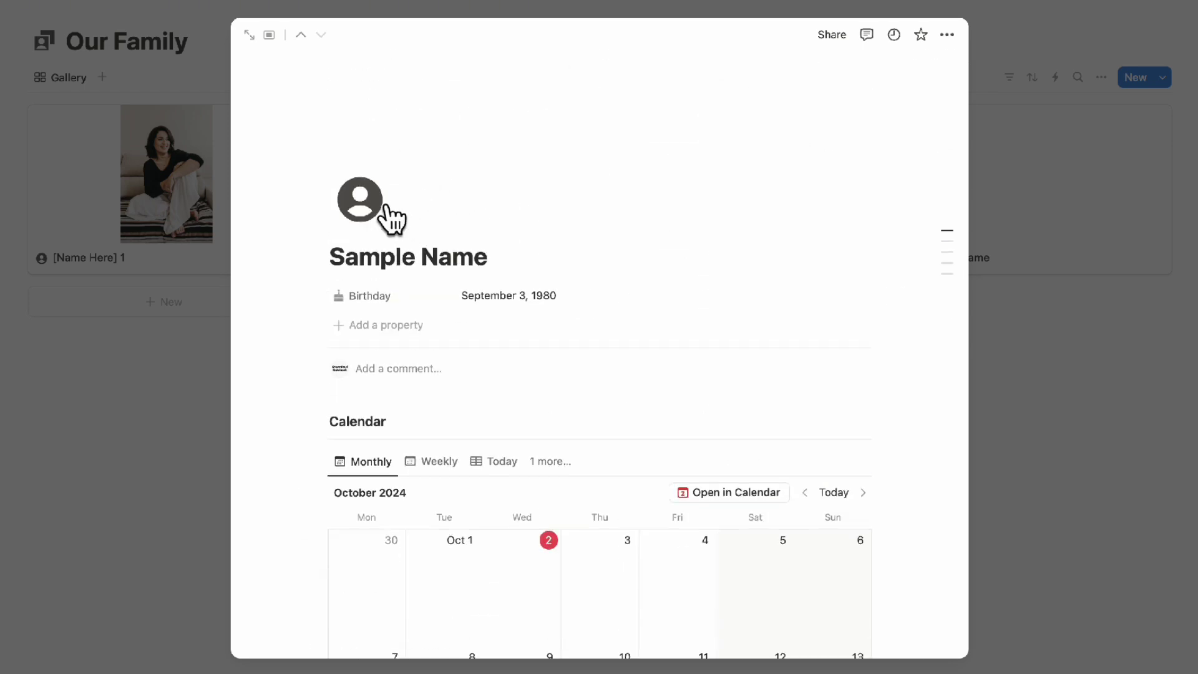
pyautogui.click(775, 76)
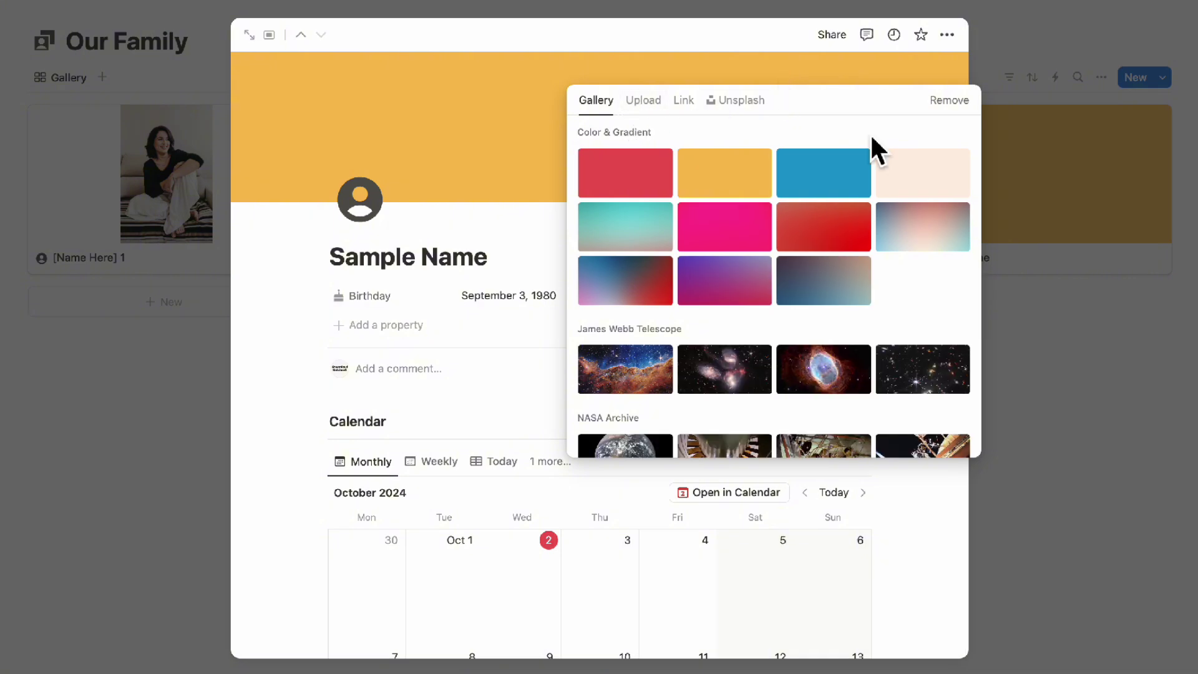
pyautogui.click(947, 103)
pyautogui.press('Escape')
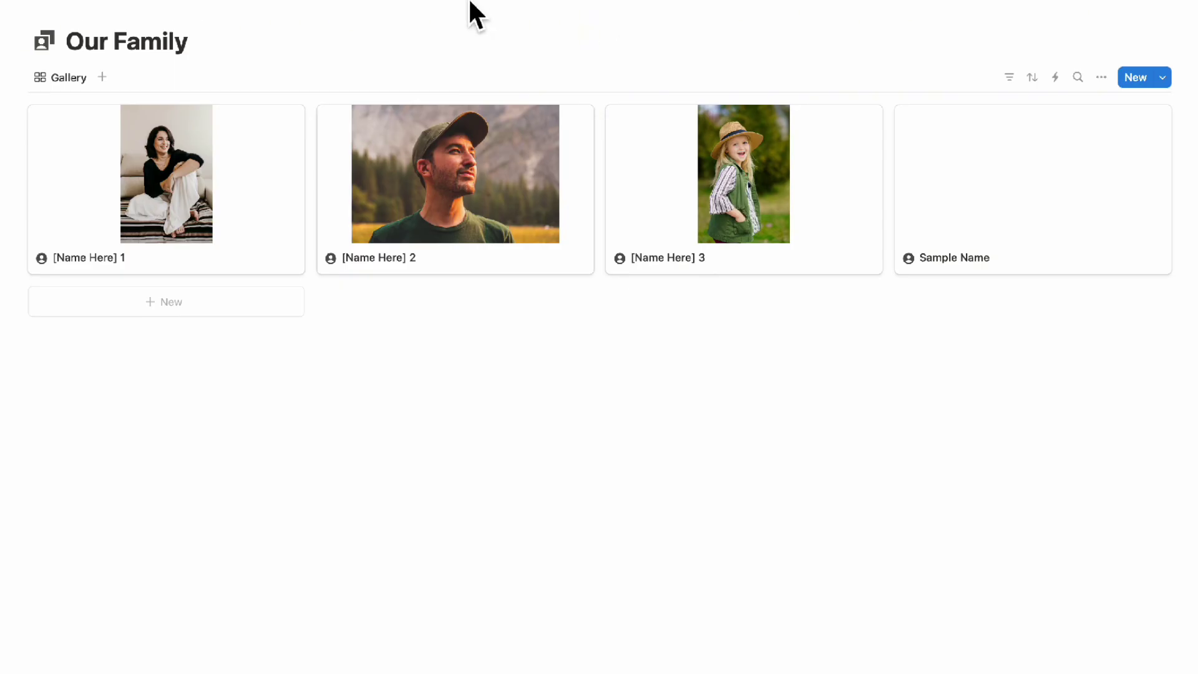
# Step: Go from Family Organizer & Planner to the full Family Calendar and start an event on October 4
pyautogui.click(364, 1)
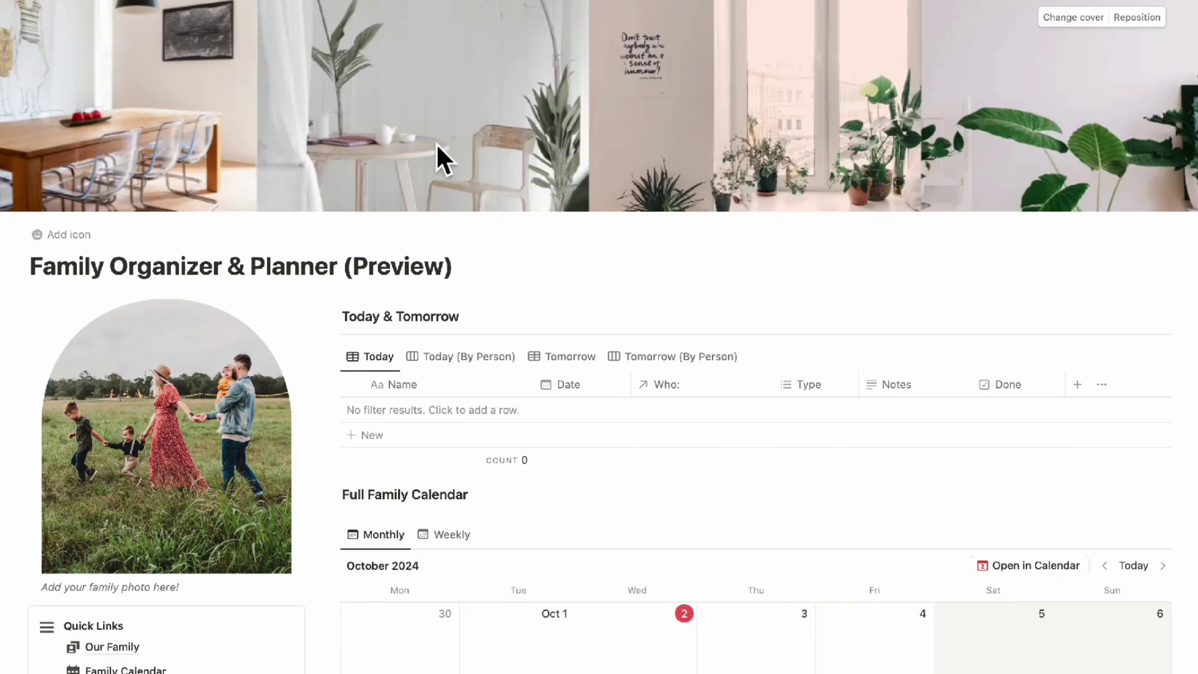
pyautogui.scroll(-4, 436, 147)
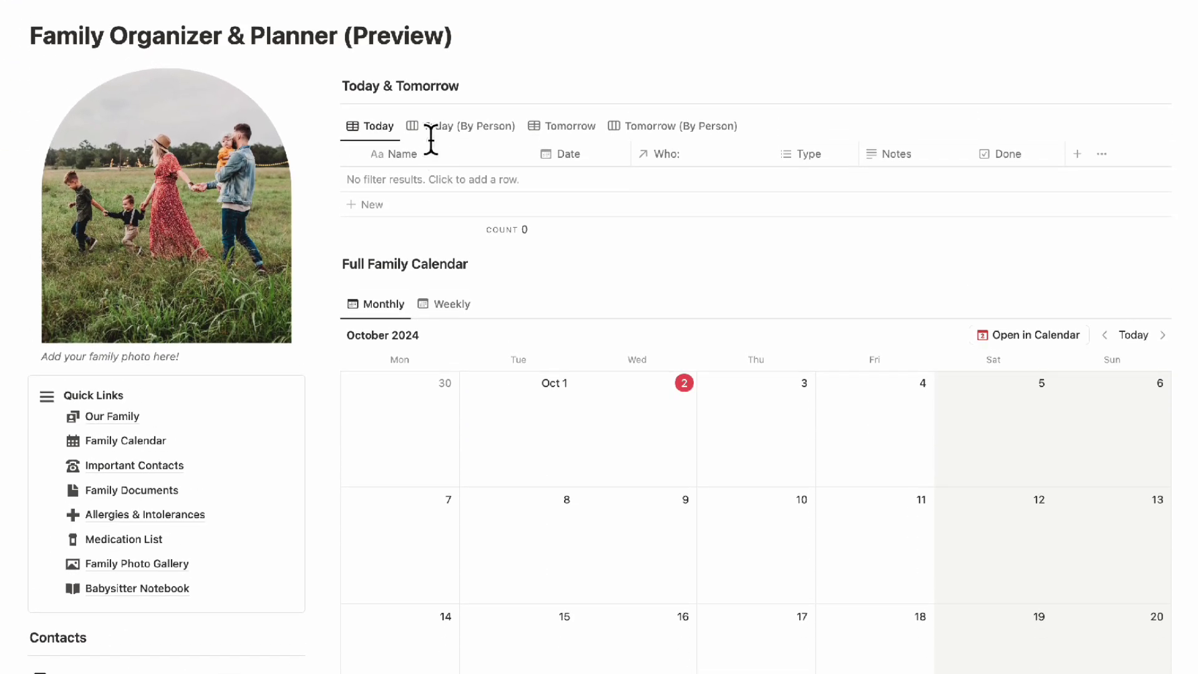
pyautogui.click(148, 440)
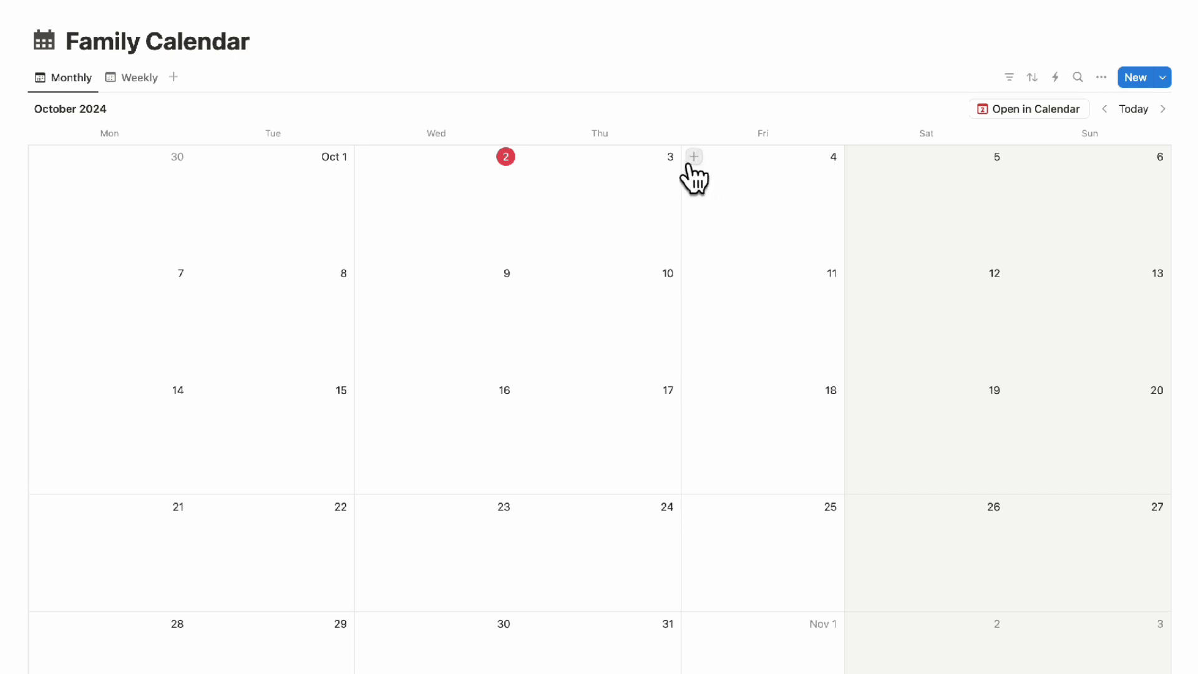
pyautogui.click(693, 158)
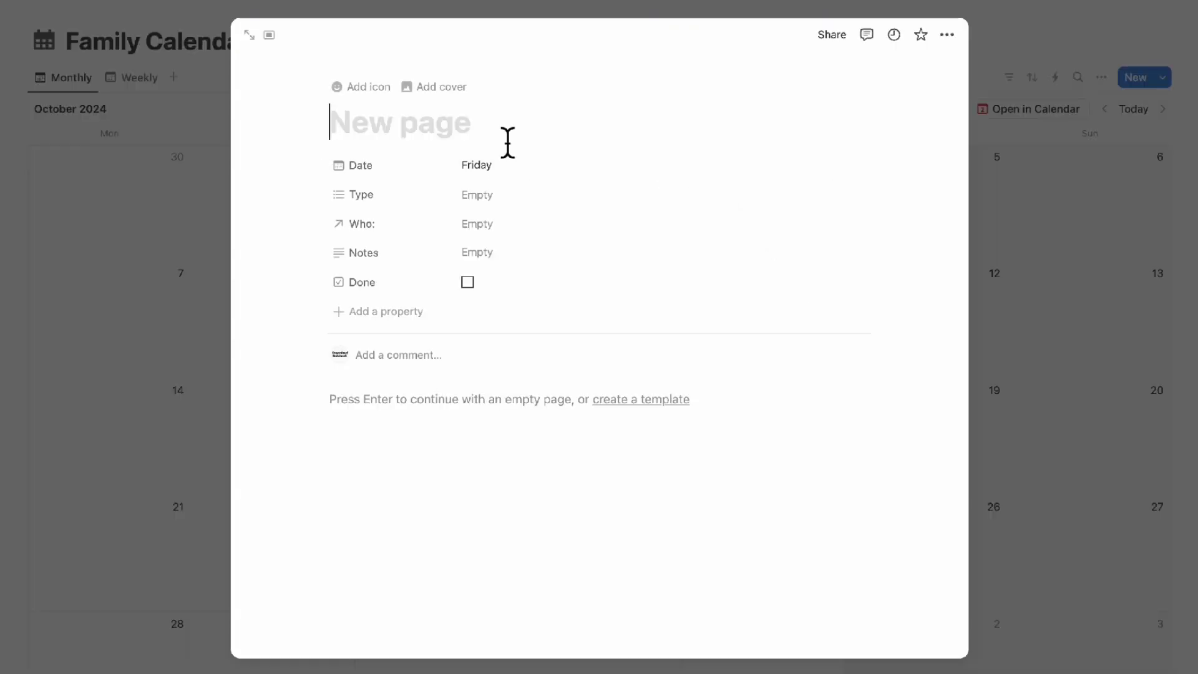
# Step: Title the new event School Pickup and set its type to Pick Up
pyautogui.write('School P')
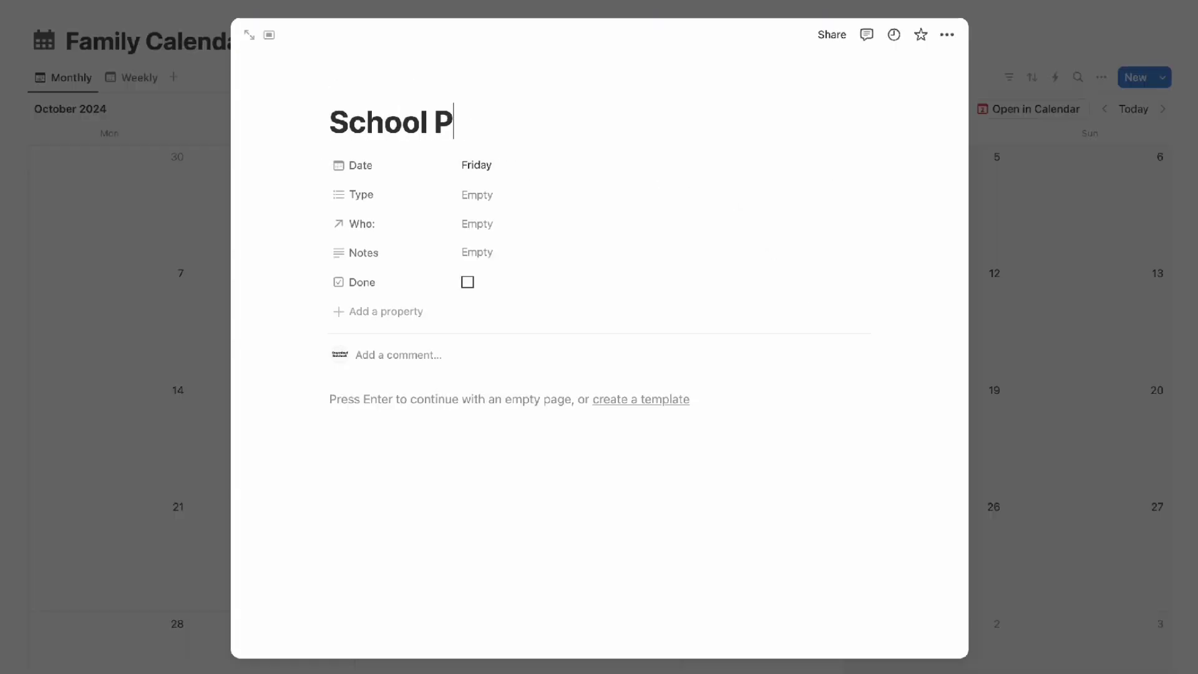
pyautogui.write('ickup')
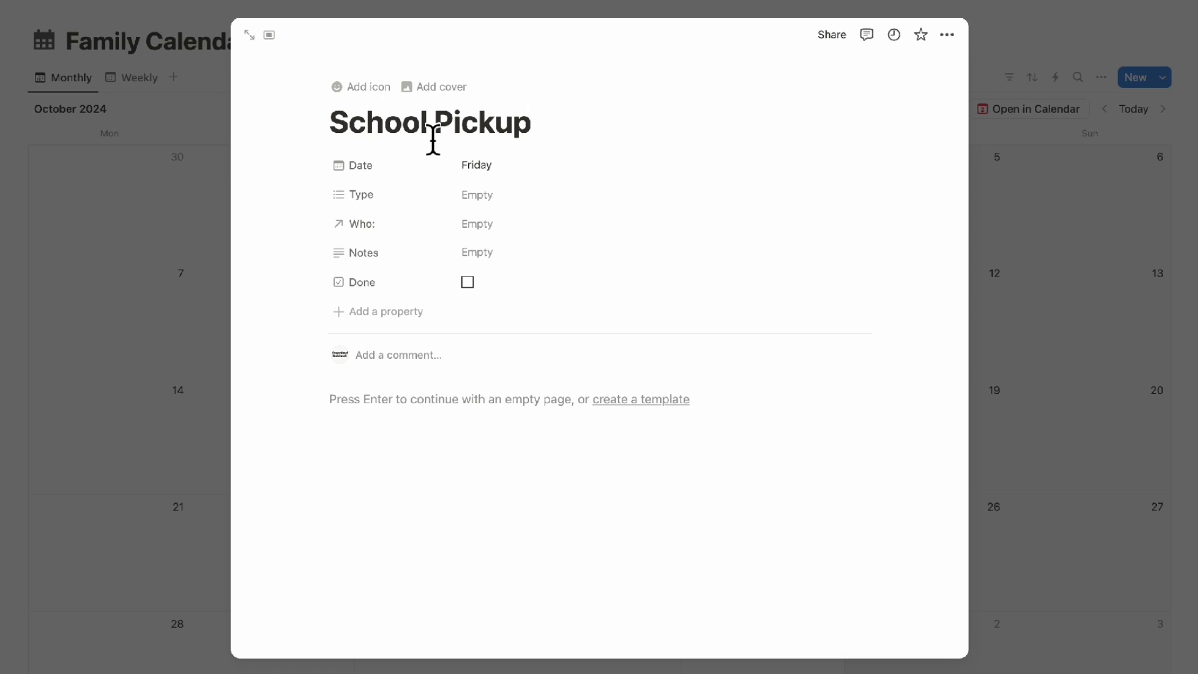
pyautogui.click(529, 195)
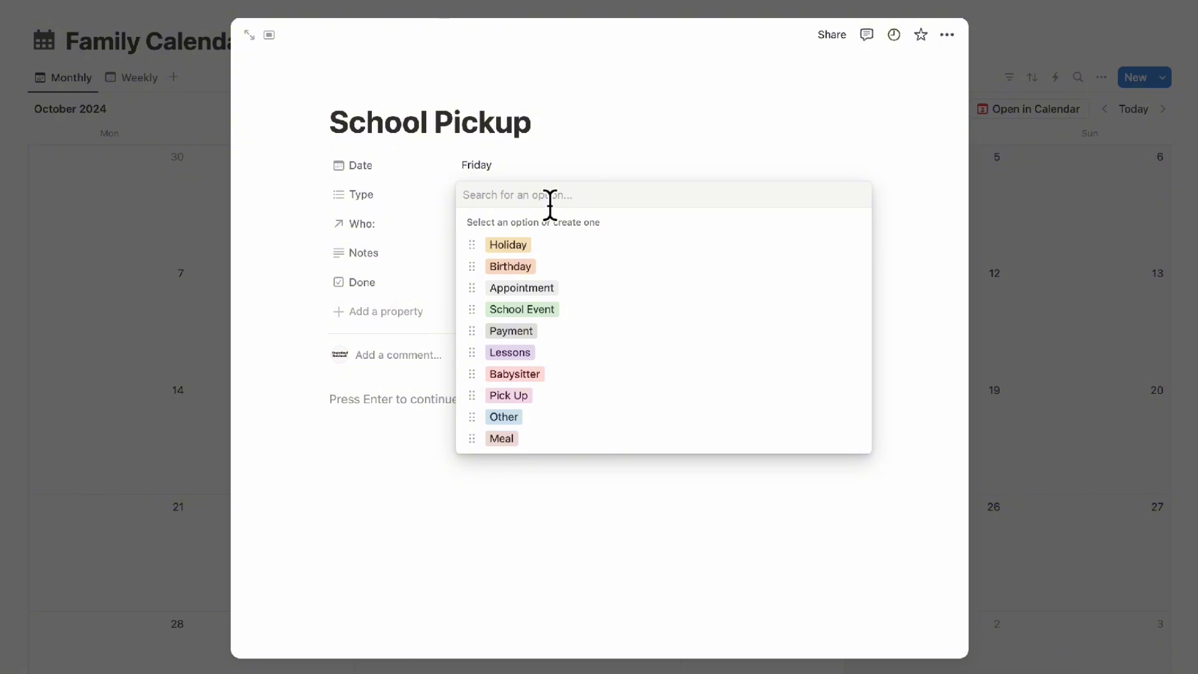
pyautogui.click(559, 393)
pyautogui.press('Escape')
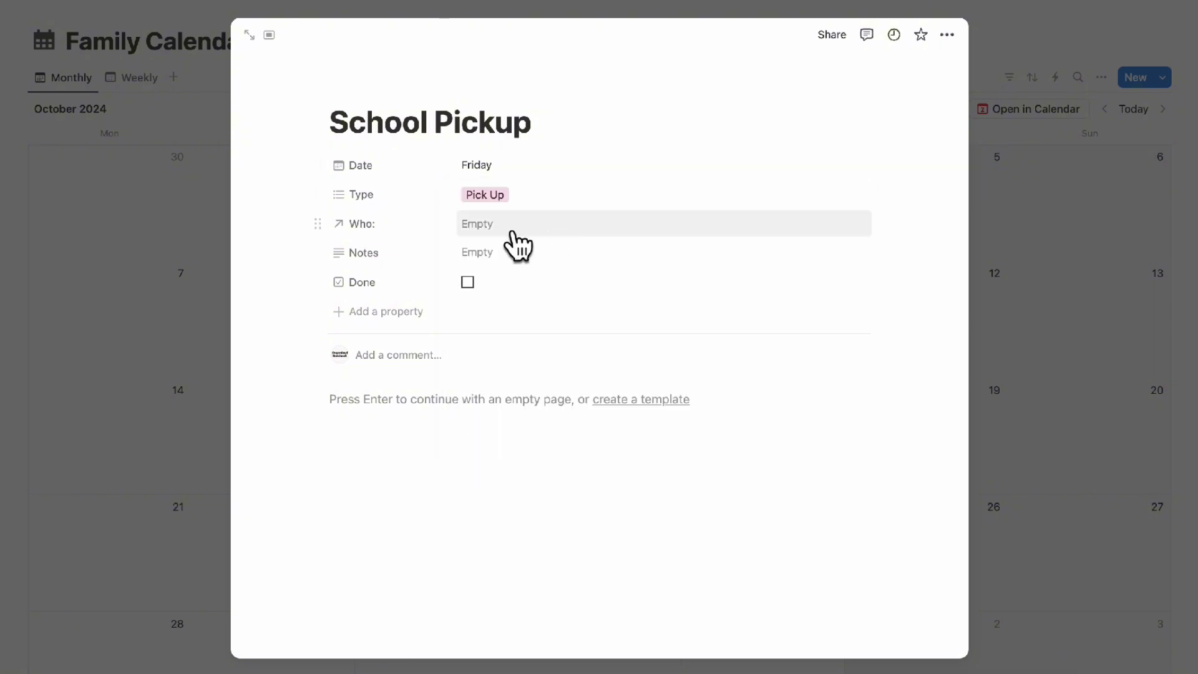
# Step: Link Sample Name and [Name Here] 1 to the event, leave notes empty, and close it
pyautogui.click(514, 228)
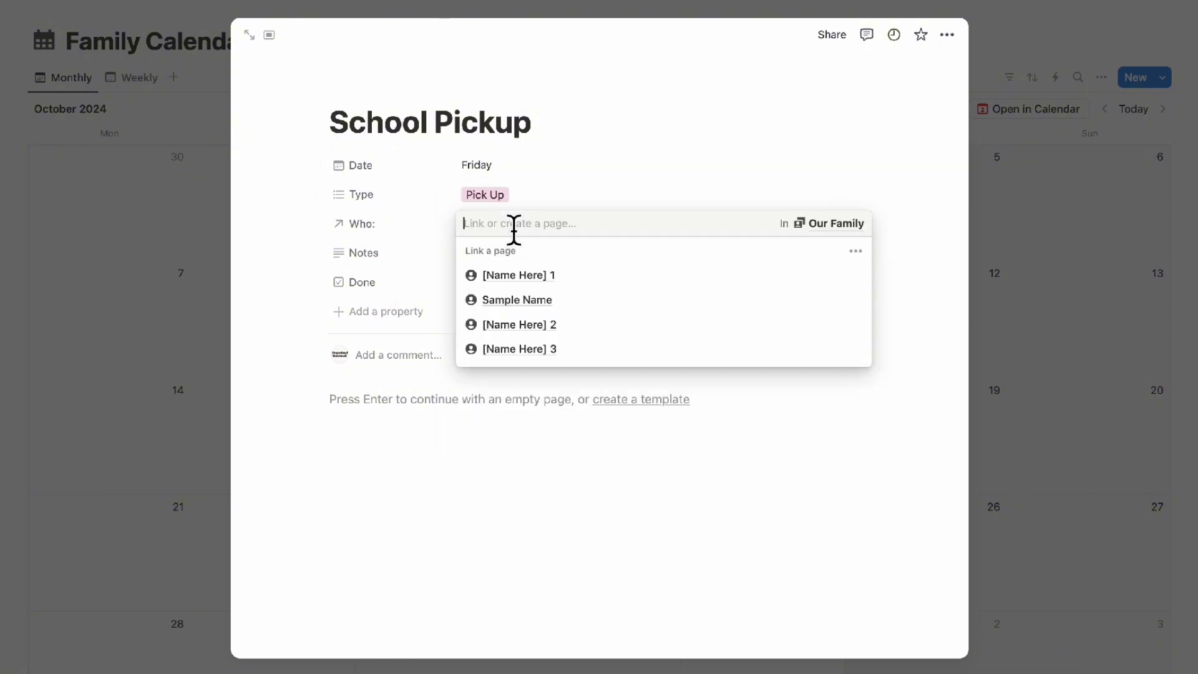
pyautogui.click(583, 302)
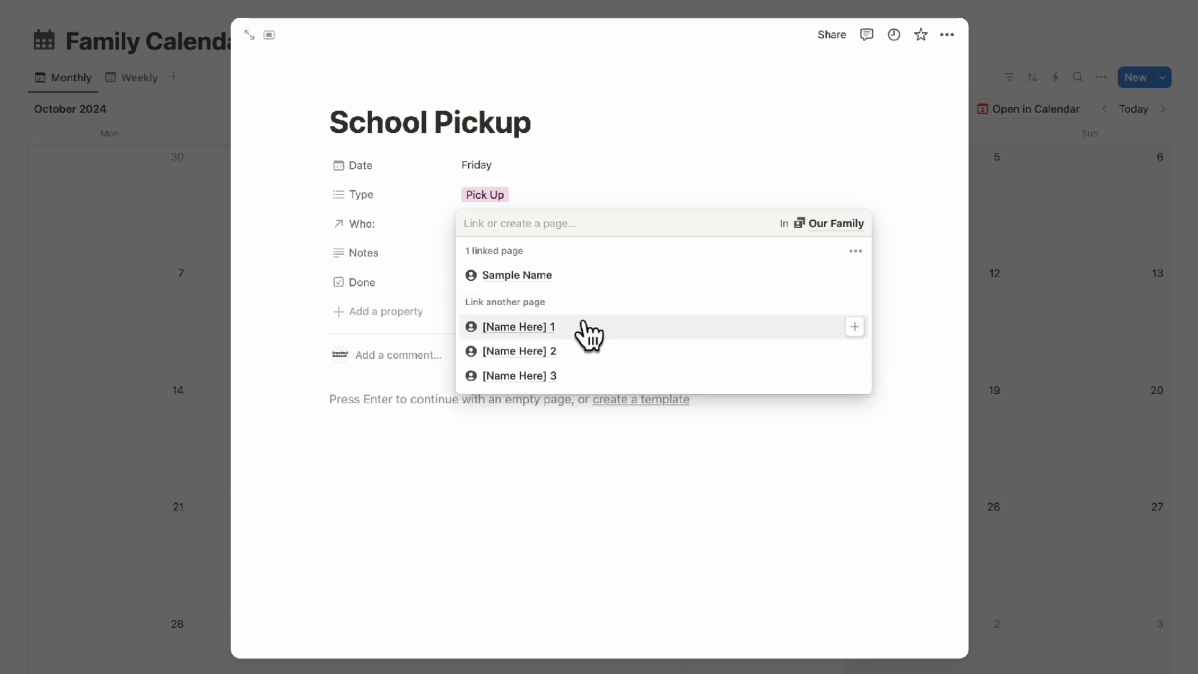
pyautogui.click(585, 326)
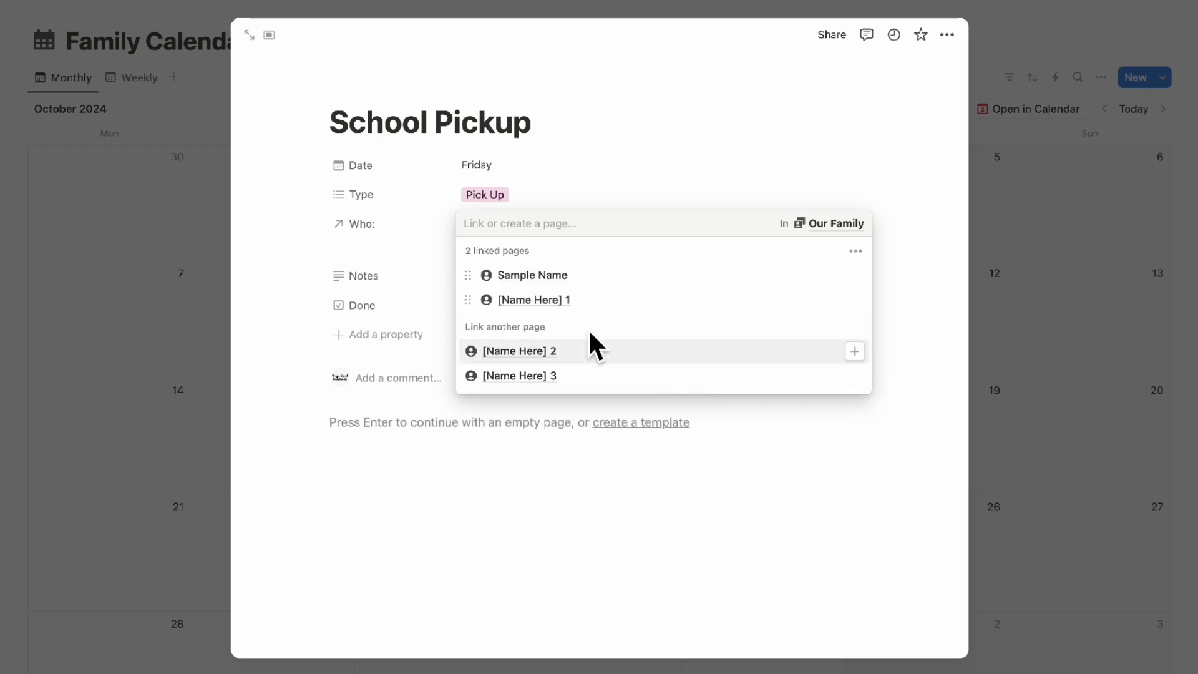
pyautogui.click(590, 181)
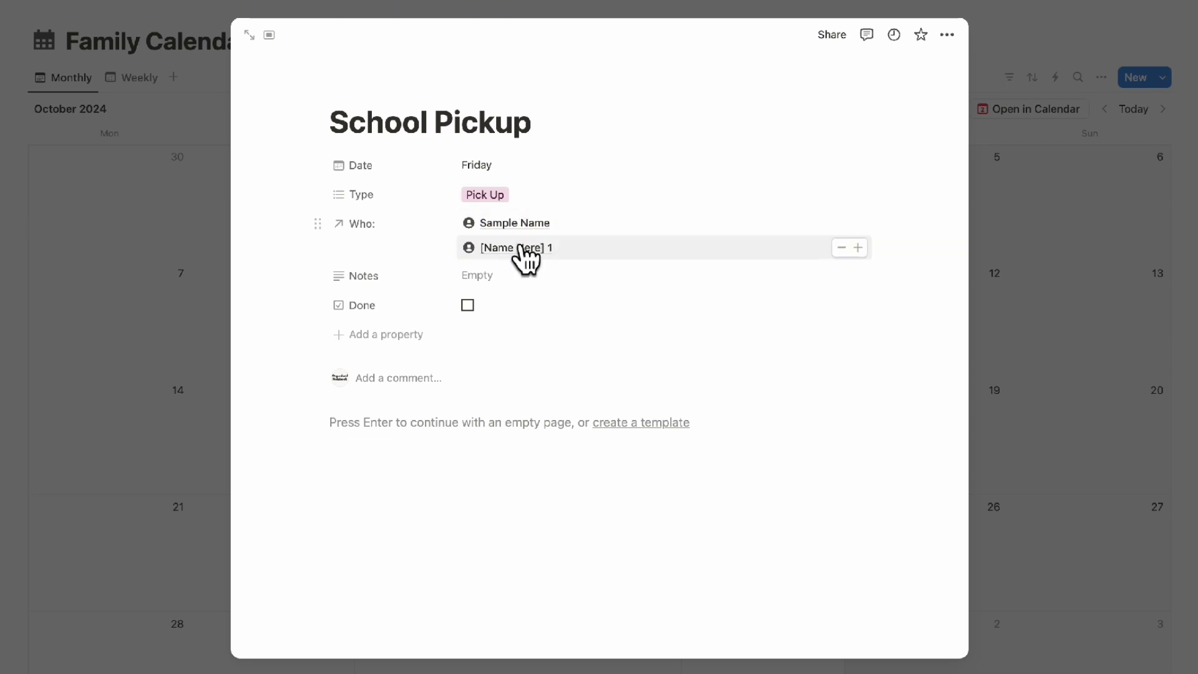
pyautogui.click(527, 276)
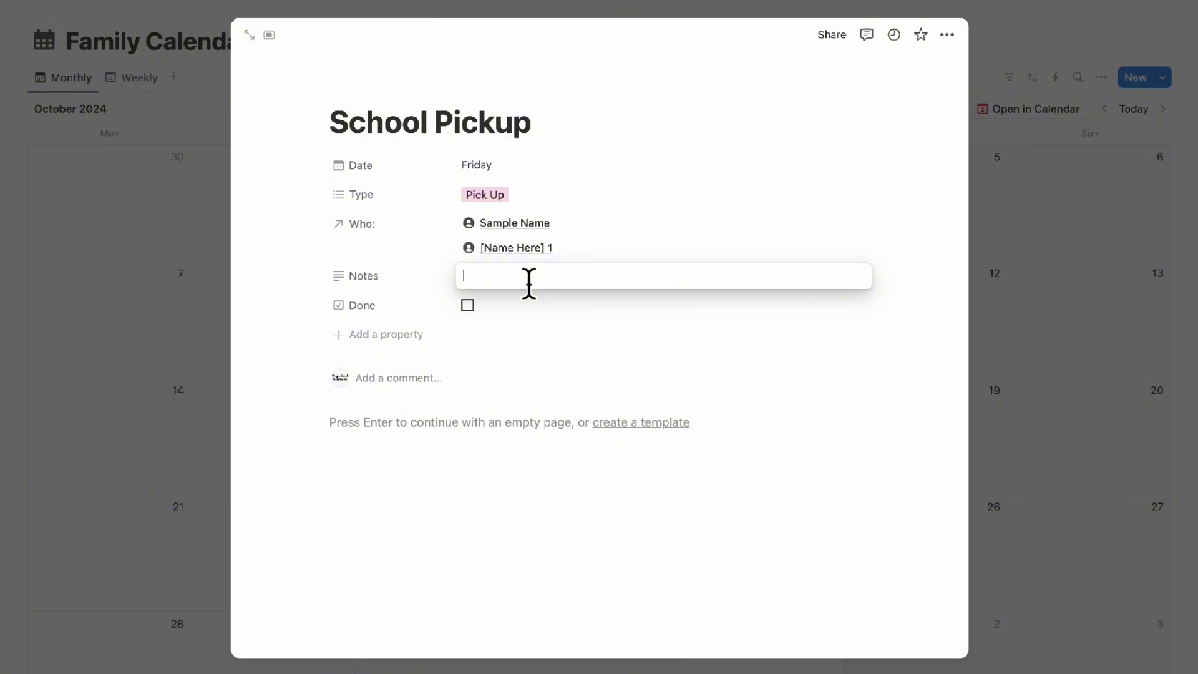
pyautogui.click(1008, 224)
pyautogui.click(1013, 230)
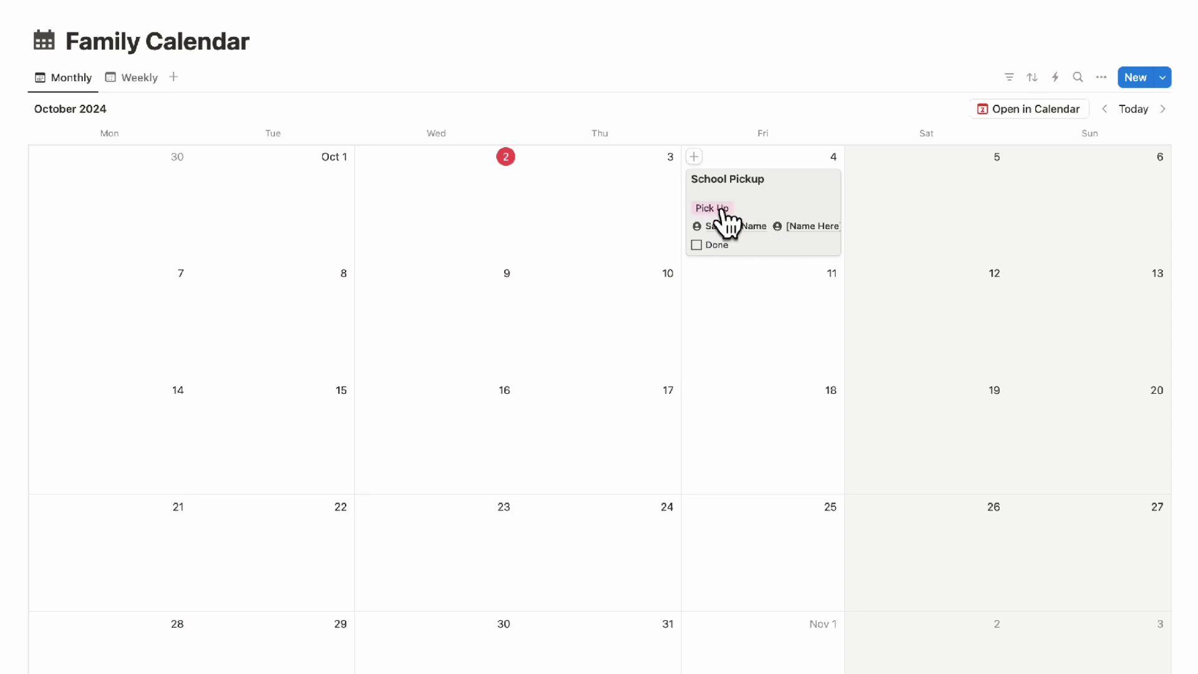
# Step: Uncheck Done on School Pickup, give it a 6:00 PM time, and move it to October 2
pyautogui.click(696, 244)
pyautogui.click(791, 204)
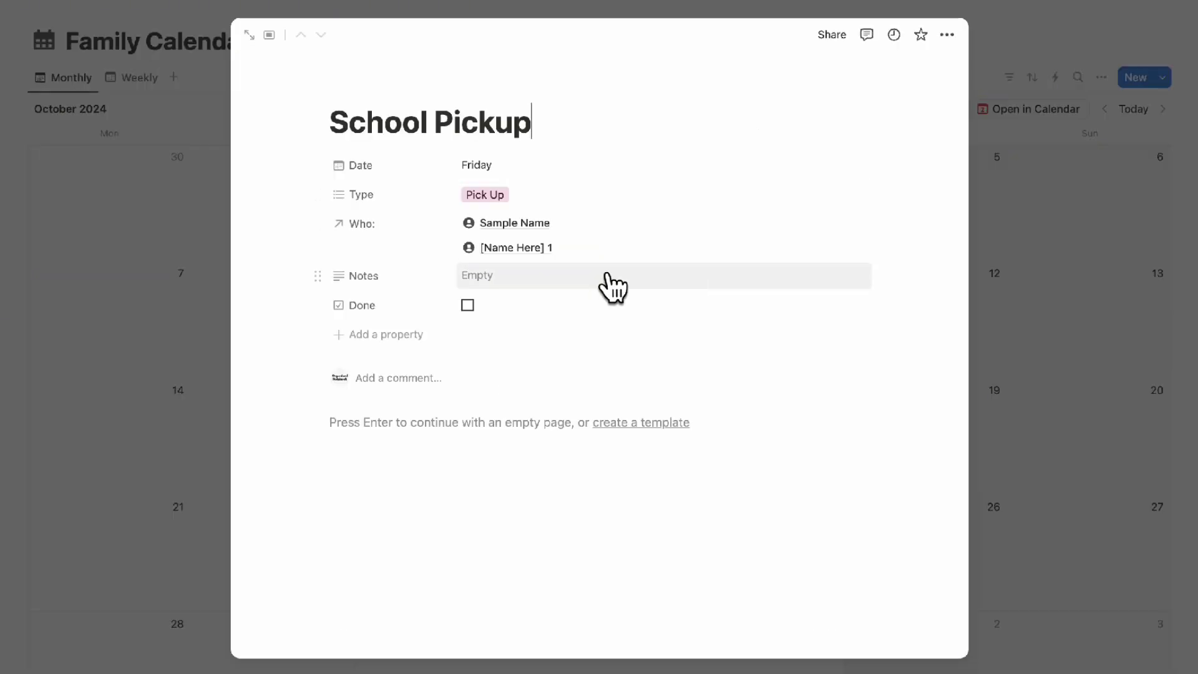
pyautogui.click(493, 166)
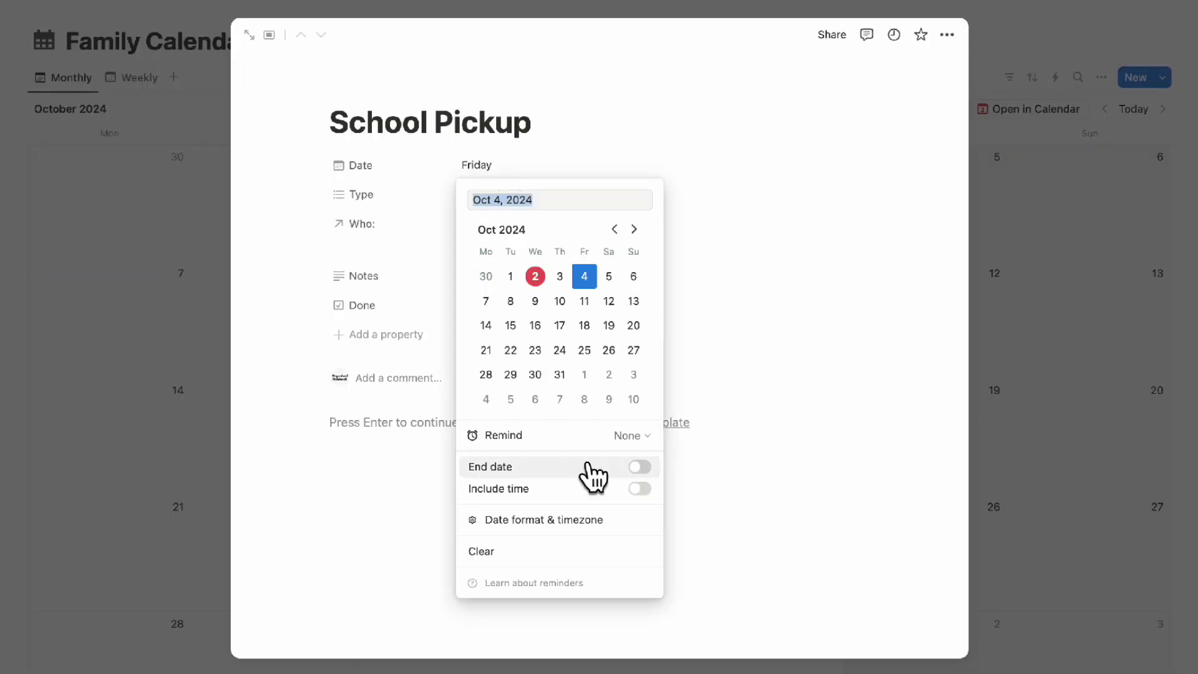
pyautogui.click(639, 488)
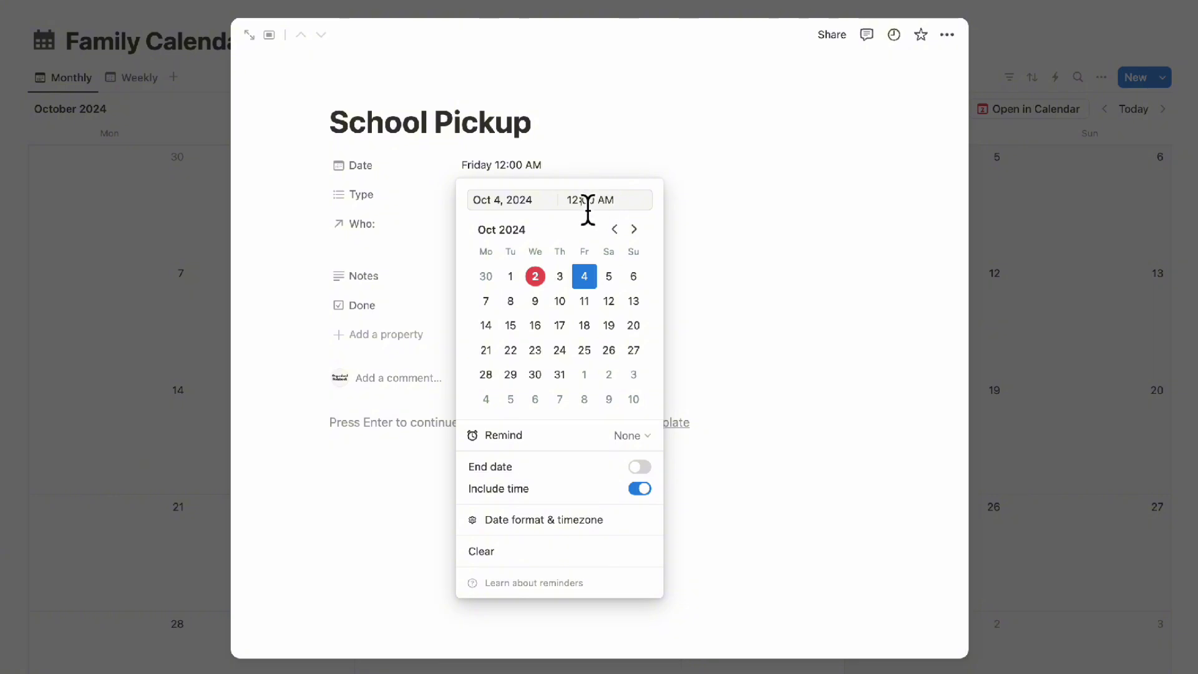
pyautogui.write('6pm')
pyautogui.press('Return')
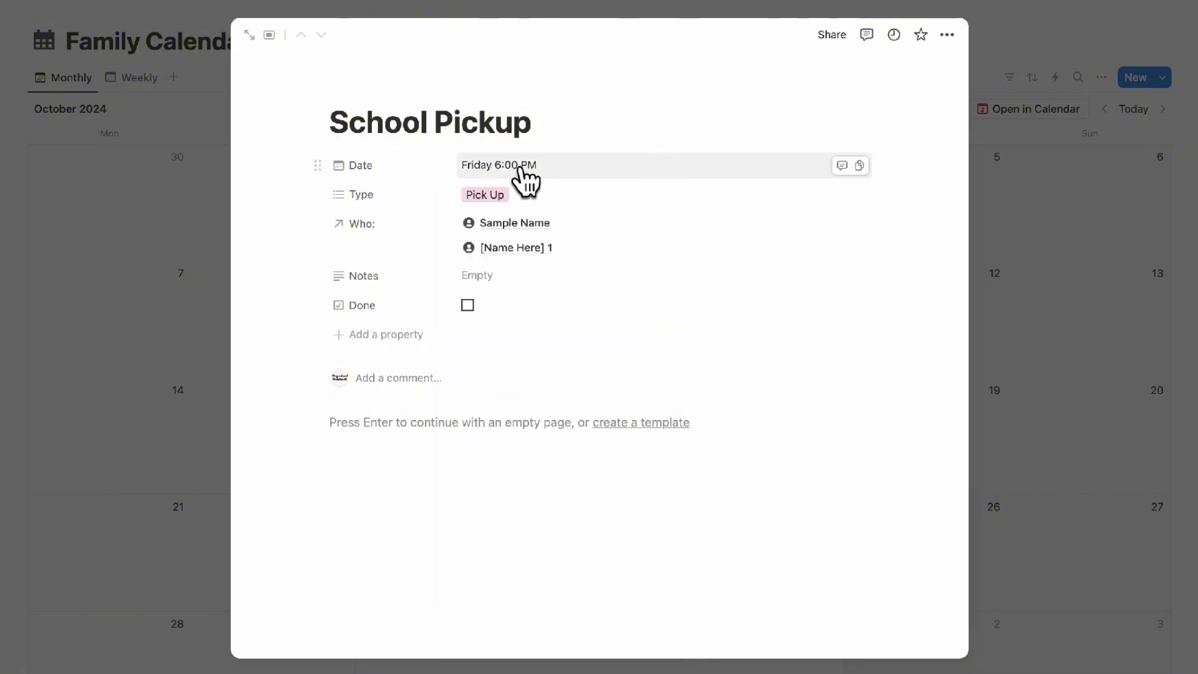
pyautogui.click(1026, 282)
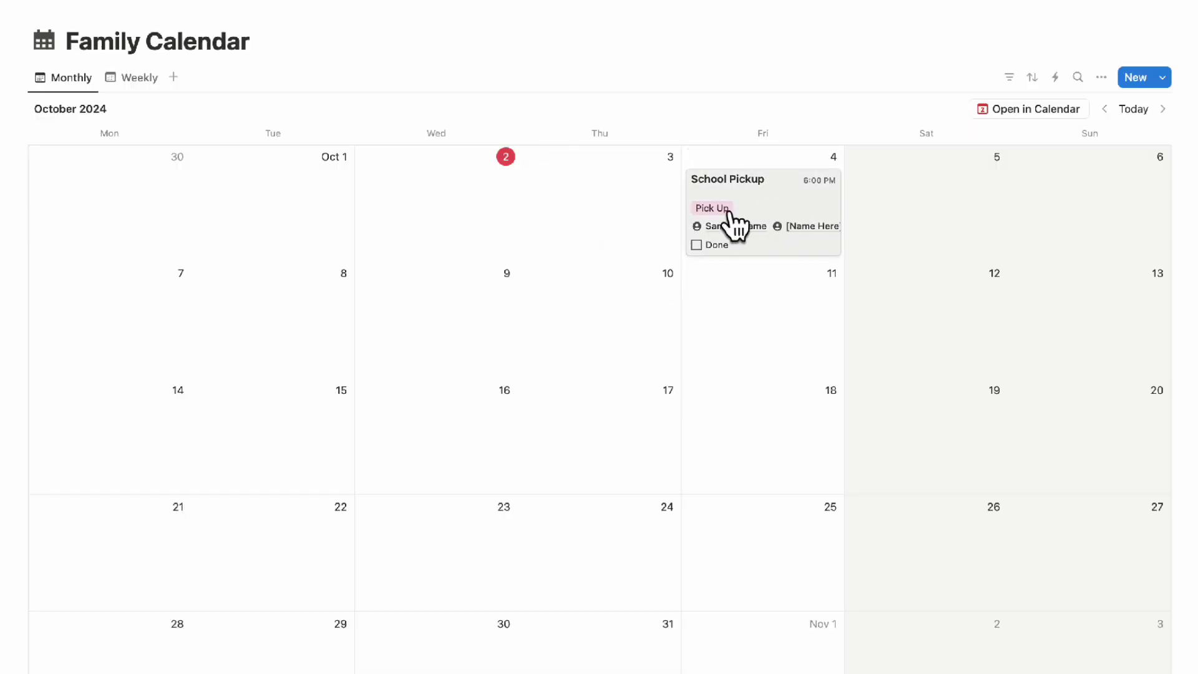
pyautogui.moveTo(727, 219); pyautogui.dragTo(449, 207)
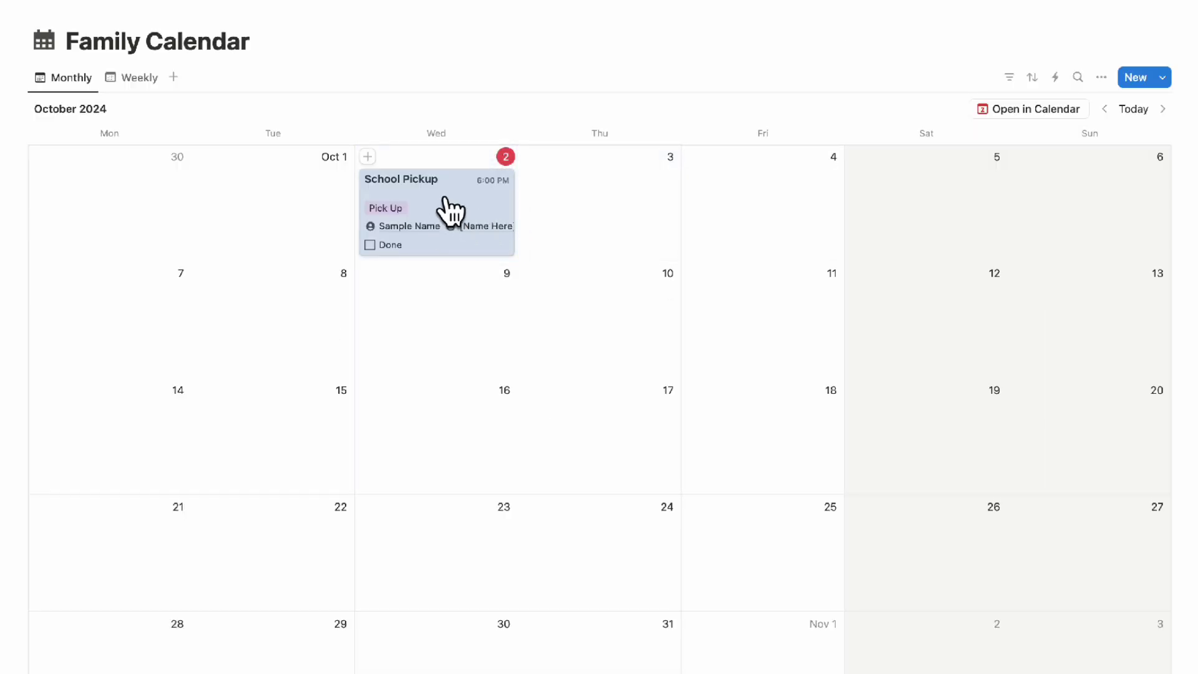
# Step: Return to the Family Organizer & Planner page and view today's events grouped by person
pyautogui.click(393, 8)
pyautogui.scroll(-5, 484, 183)
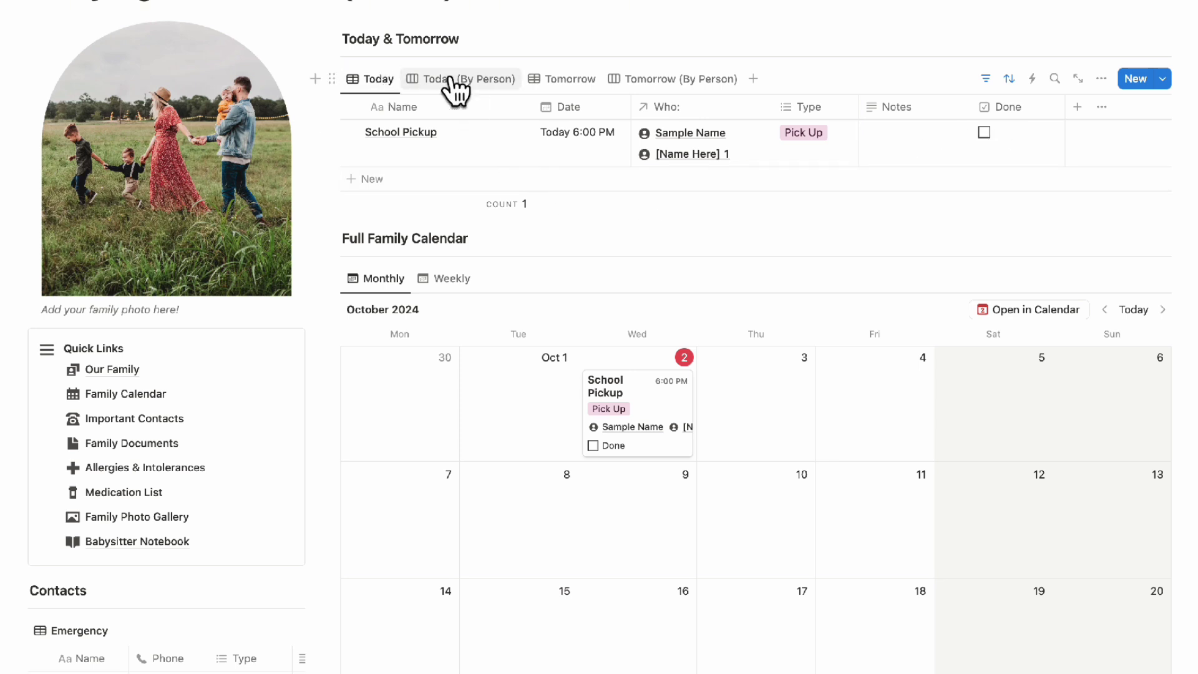
pyautogui.click(471, 79)
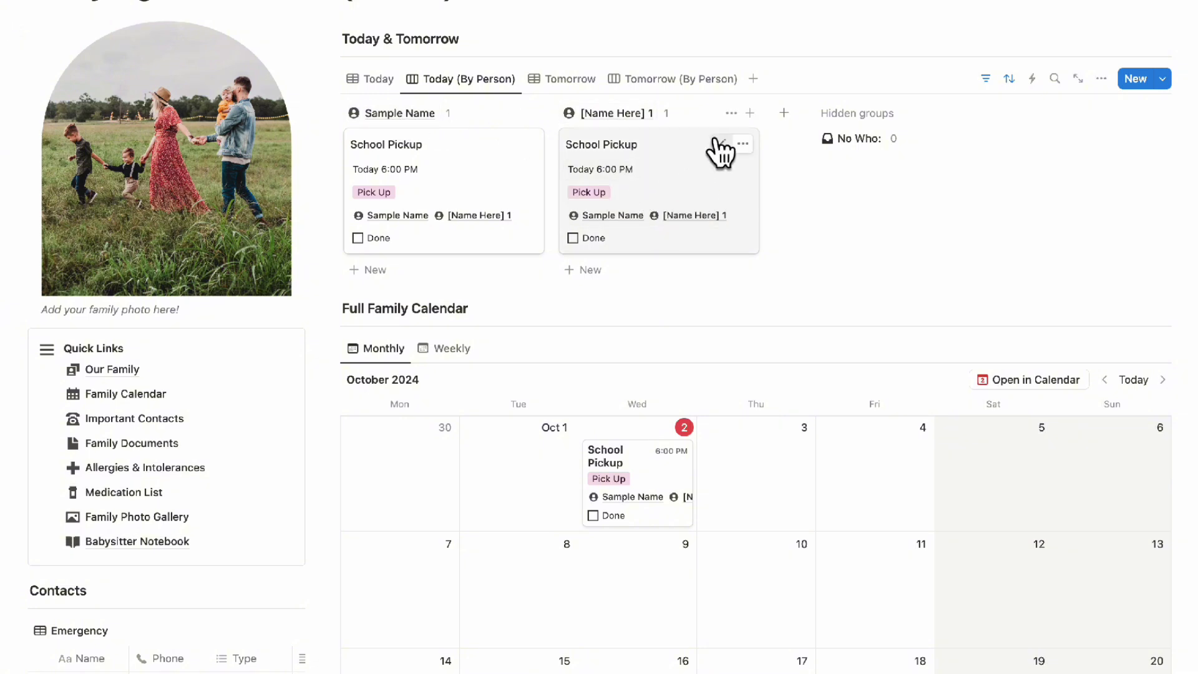
pyautogui.scroll(-5, 697, 351)
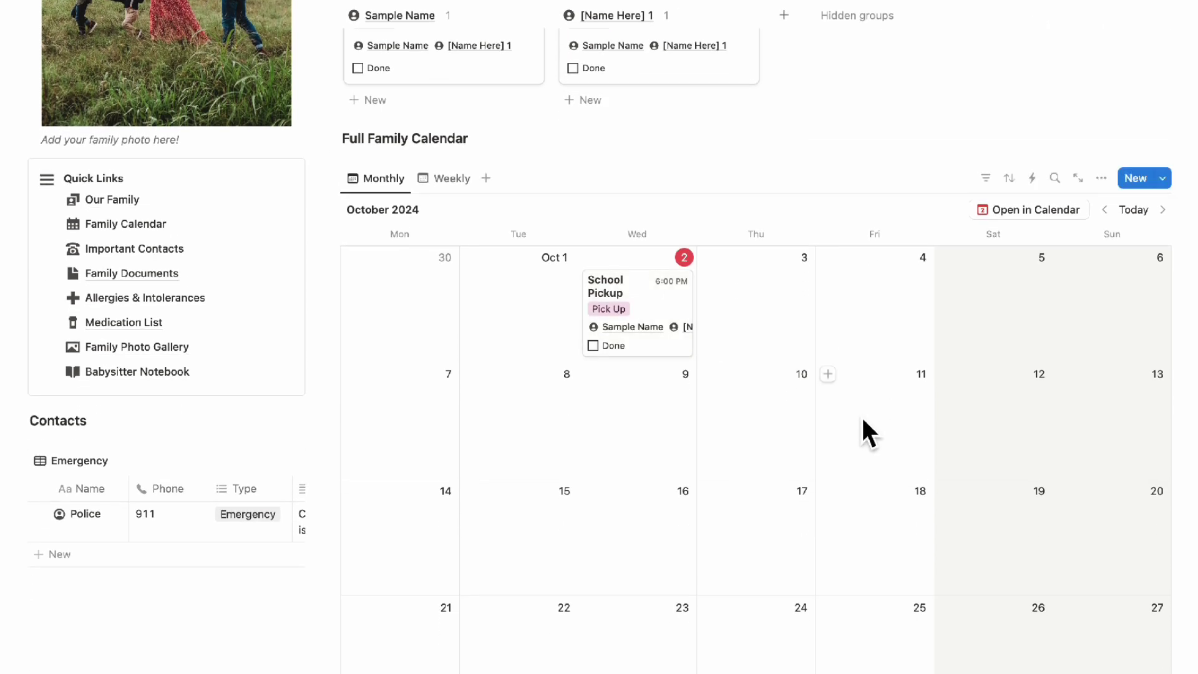
# Step: Create a Piano Lessons event on October 11, typed Payment and linked to Sample Name
pyautogui.click(828, 374)
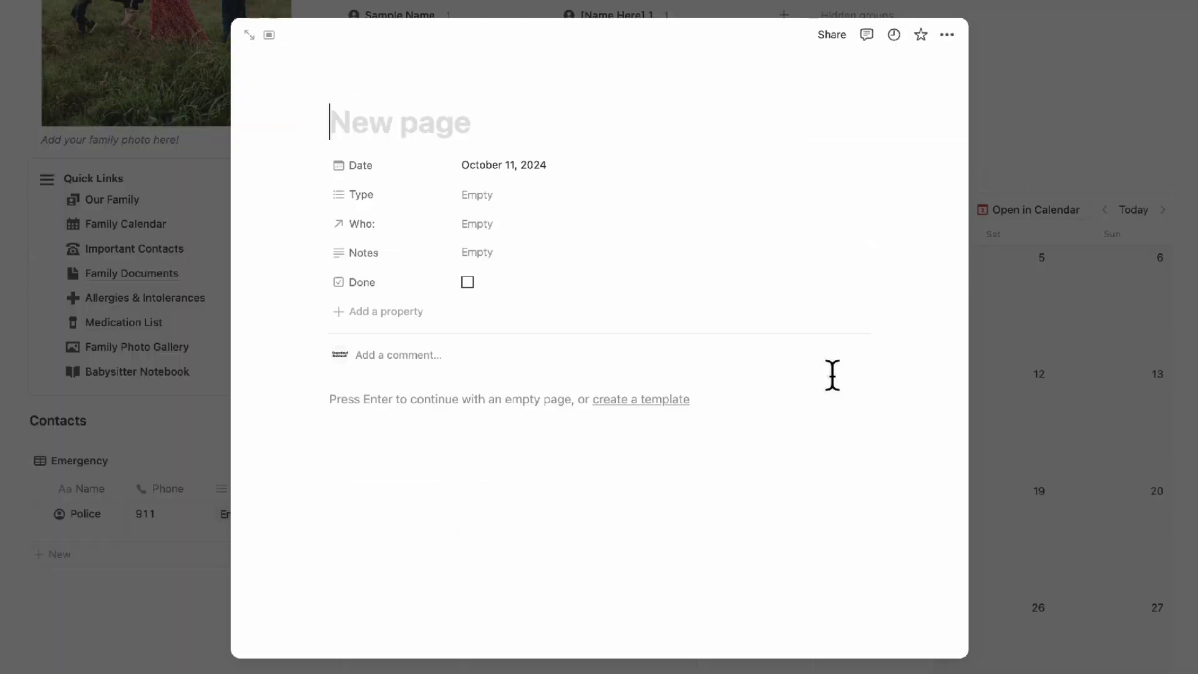
pyautogui.write('Piano Lessons')
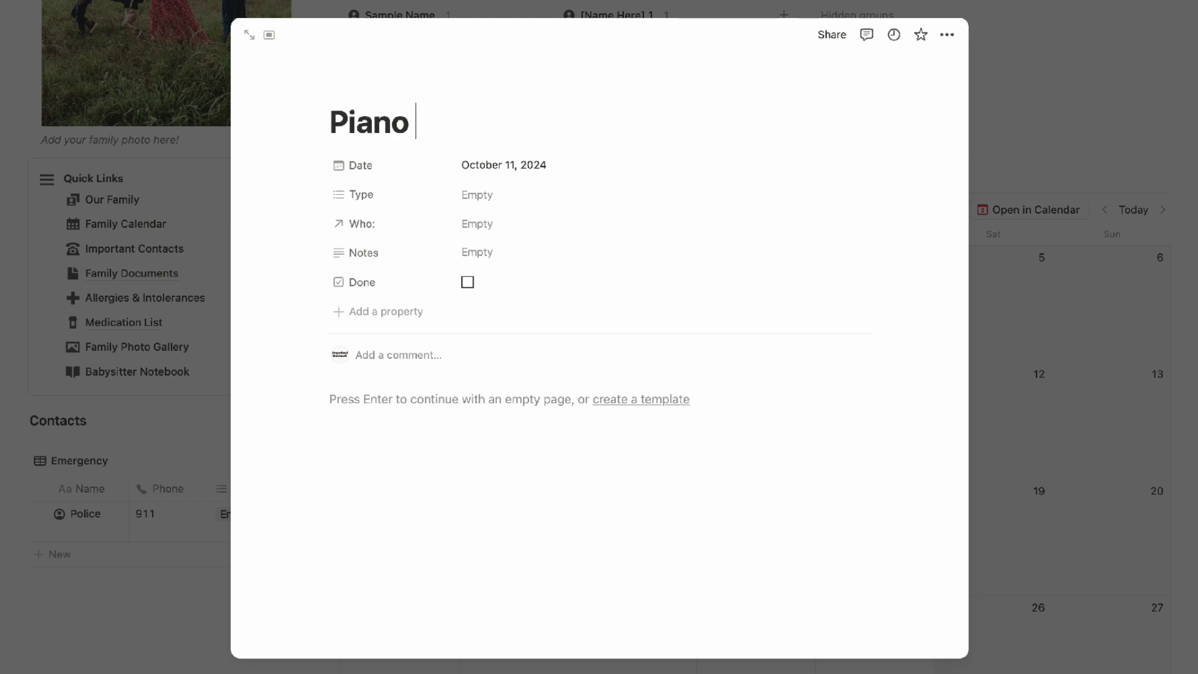
pyautogui.click(556, 195)
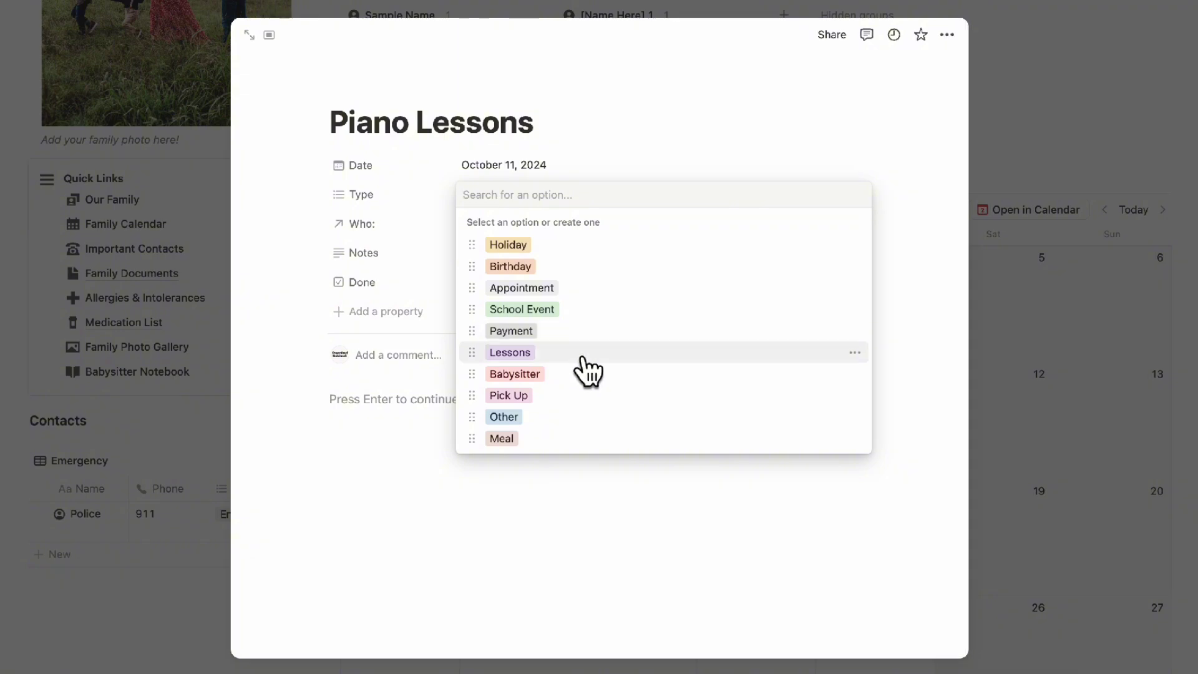
pyautogui.click(567, 331)
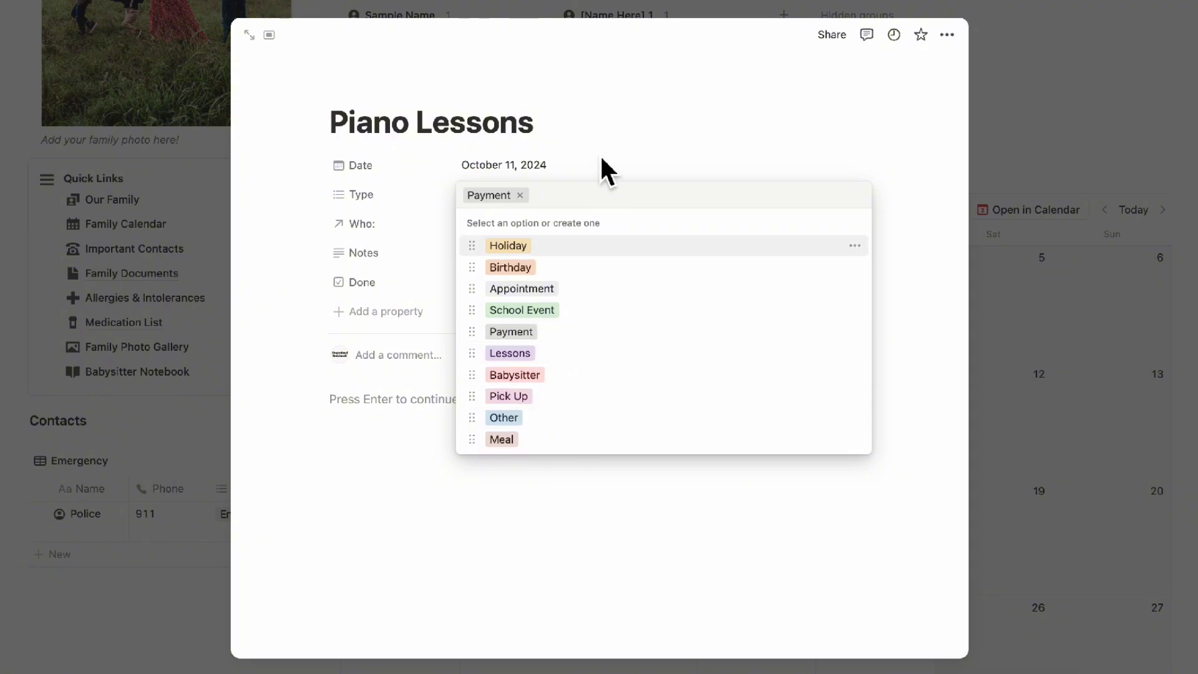
pyautogui.click(601, 169)
pyautogui.click(505, 228)
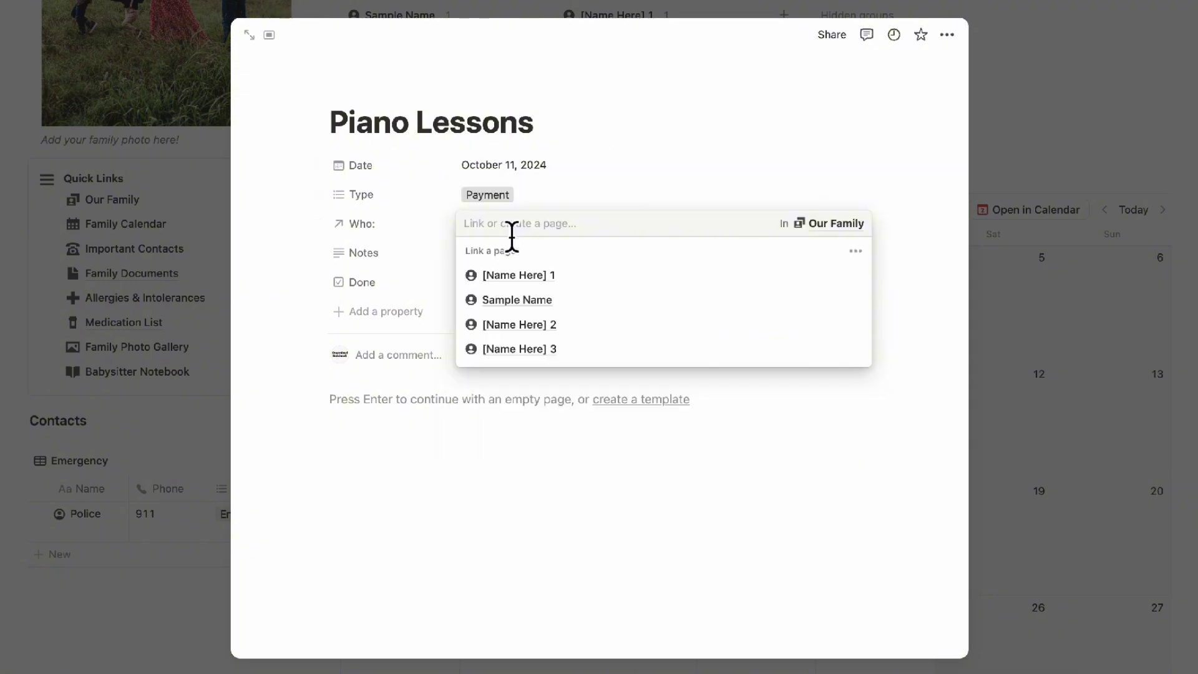
pyautogui.click(602, 320)
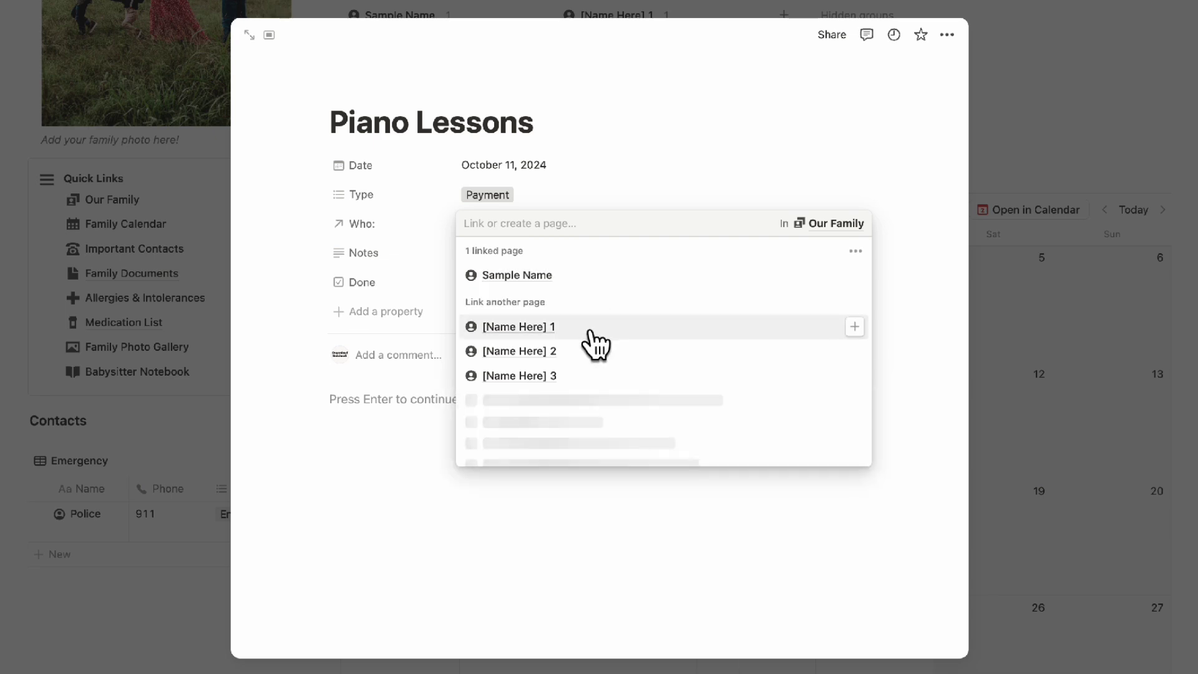
pyautogui.click(605, 195)
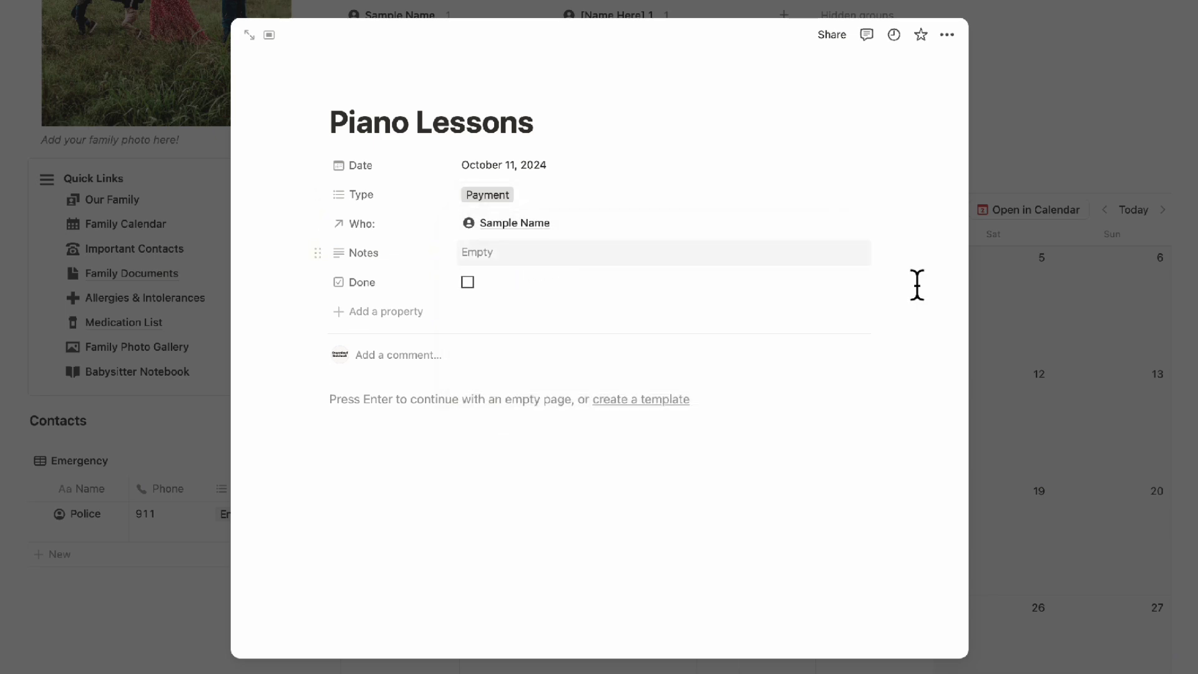
pyautogui.click(1004, 315)
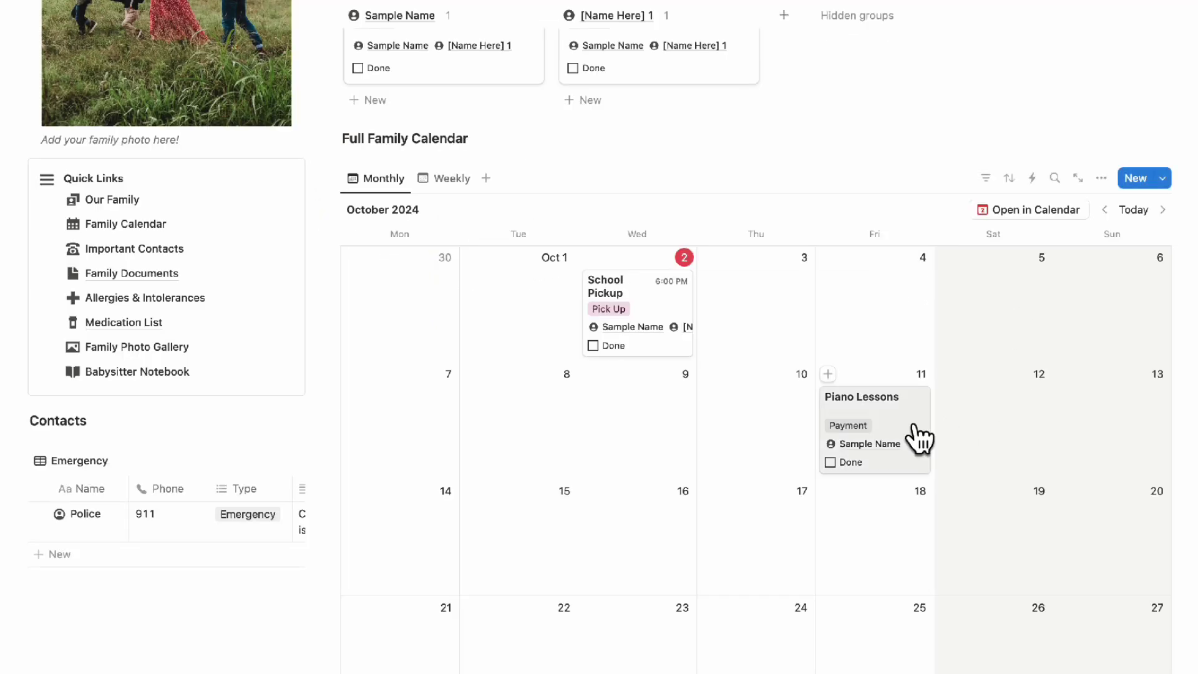
# Step: Drag Piano Lessons from October 11 to Thursday, October 3, then check the Tomorrow (By Person) view
pyautogui.scroll(3, 742, 400)
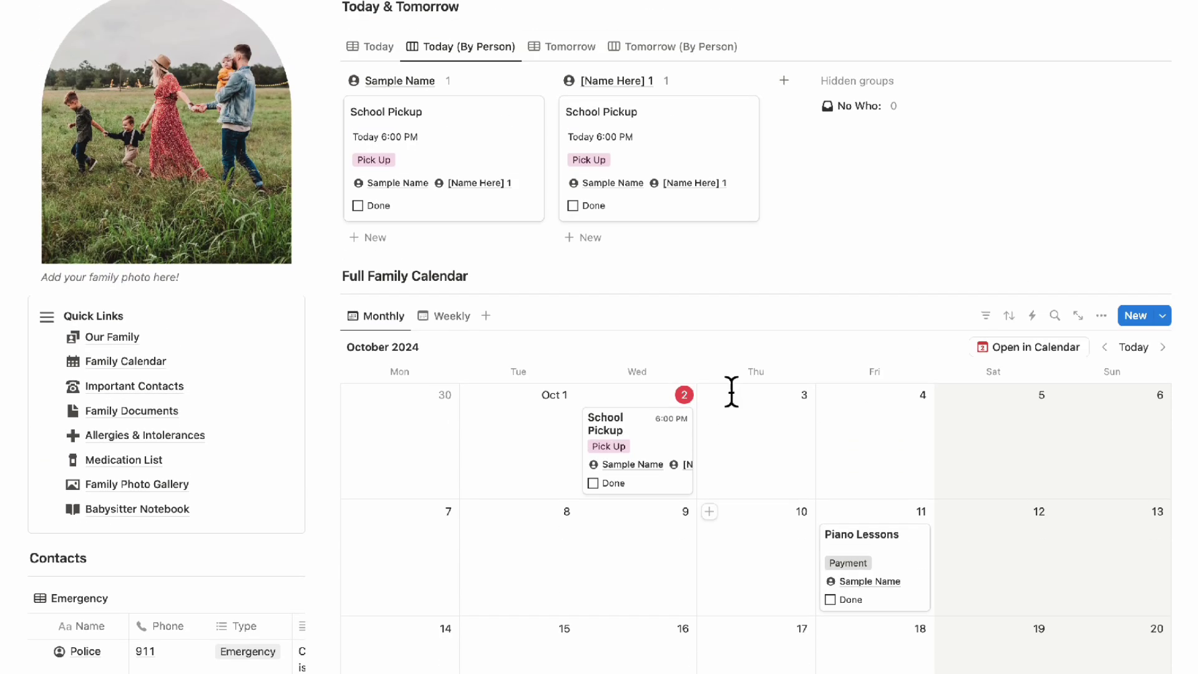
pyautogui.click(381, 49)
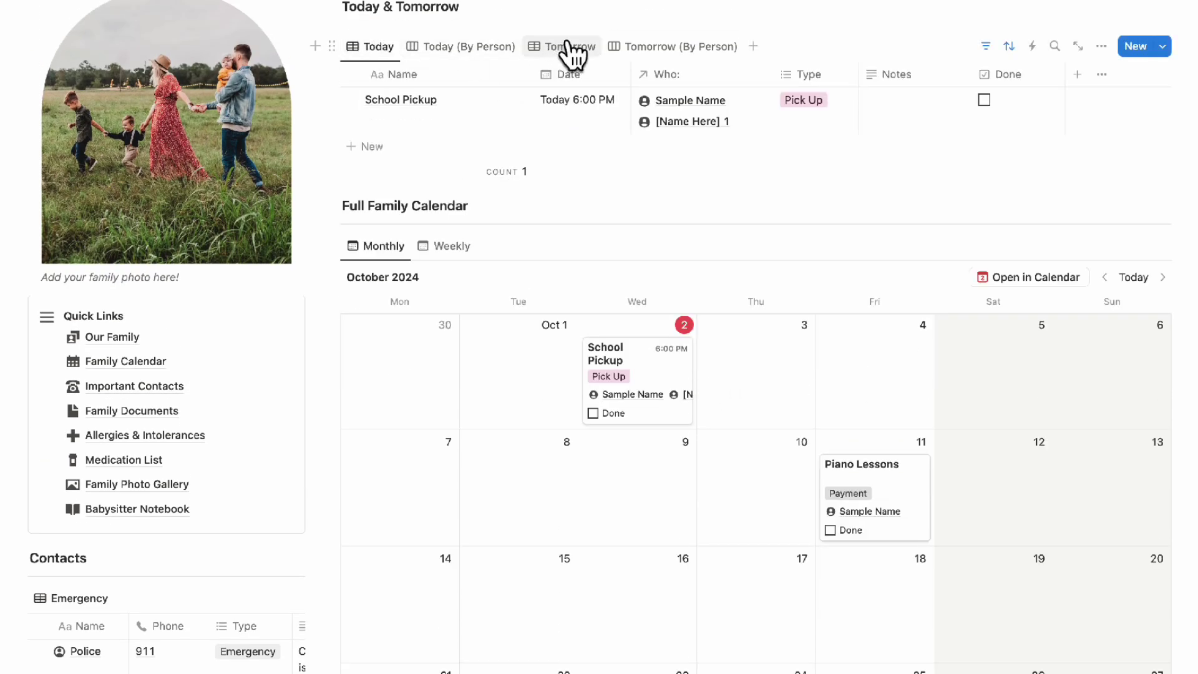
pyautogui.click(569, 47)
pyautogui.moveTo(882, 476); pyautogui.dragTo(773, 323)
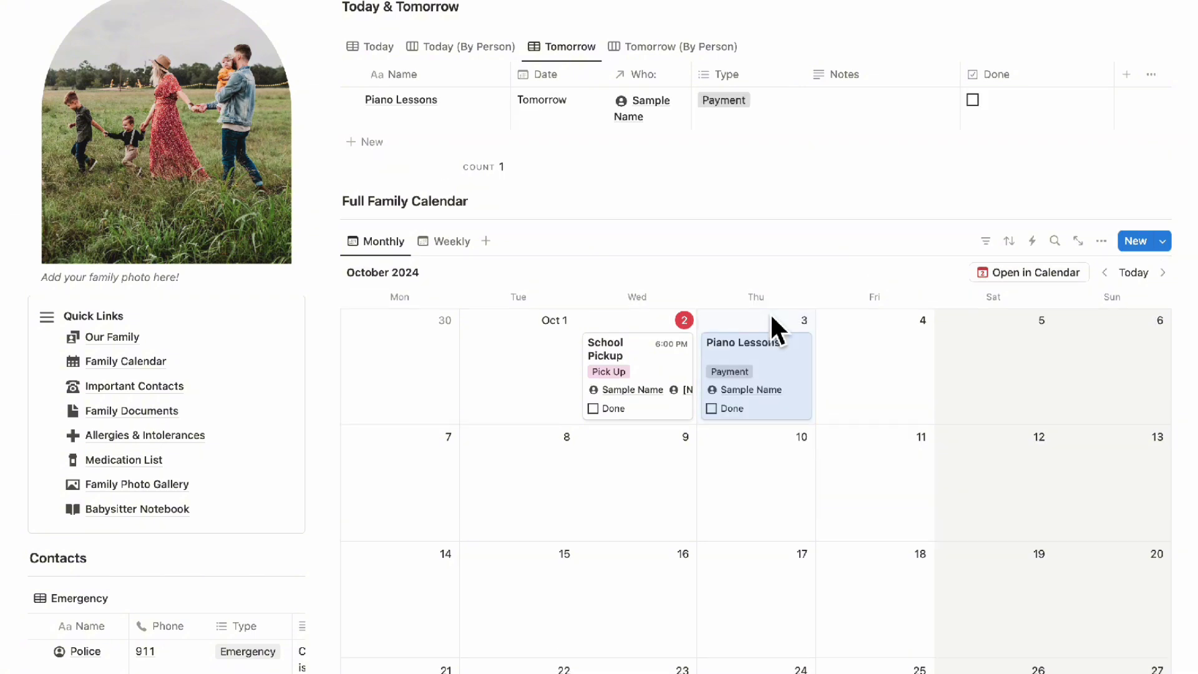
pyautogui.click(637, 48)
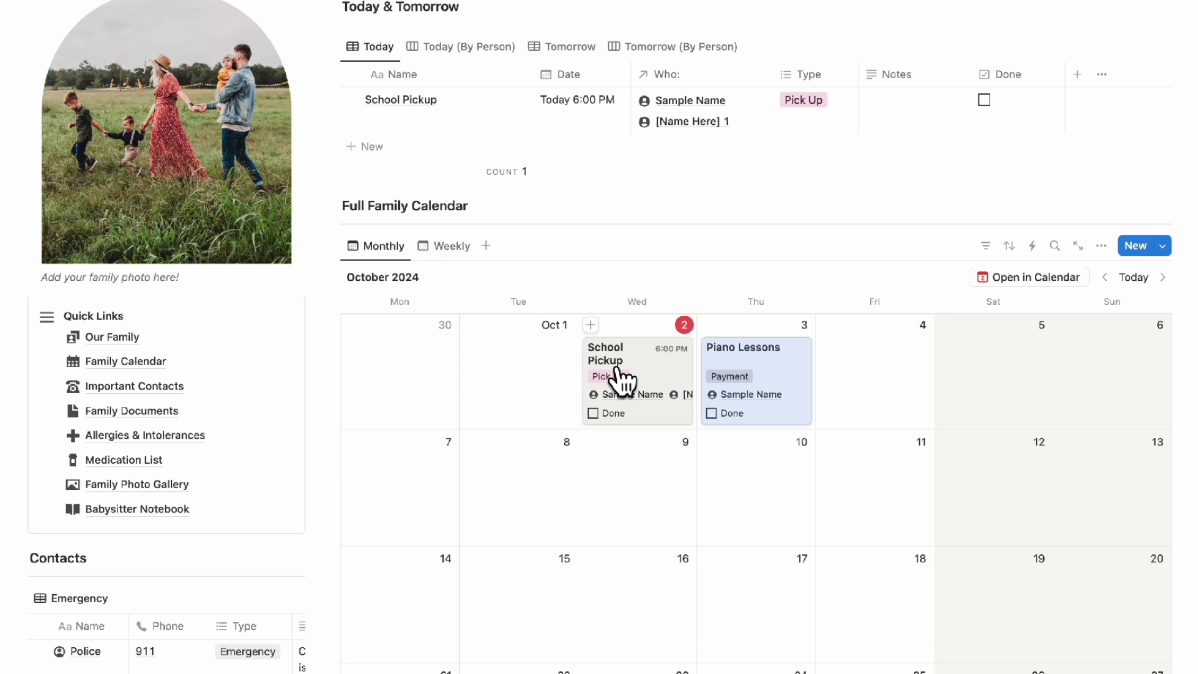
pyautogui.scroll(1, 619, 378)
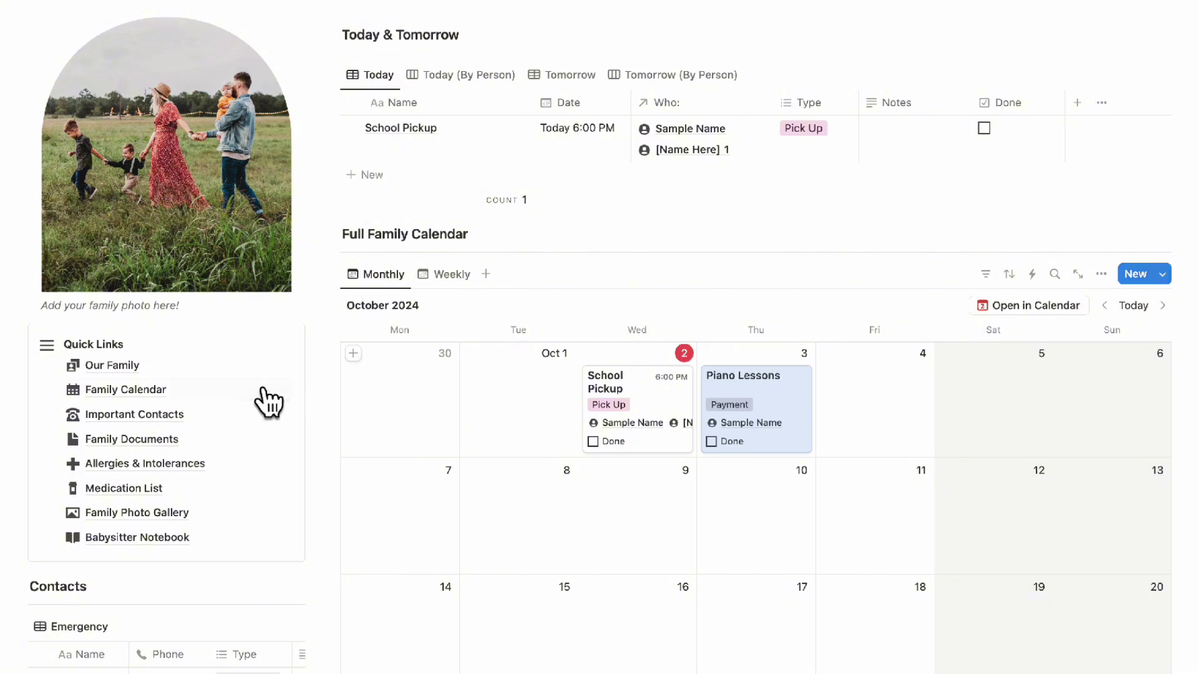
# Step: Open Important Contacts and add a new contact named 5th grade teacher
pyautogui.moveTo(111, 424)
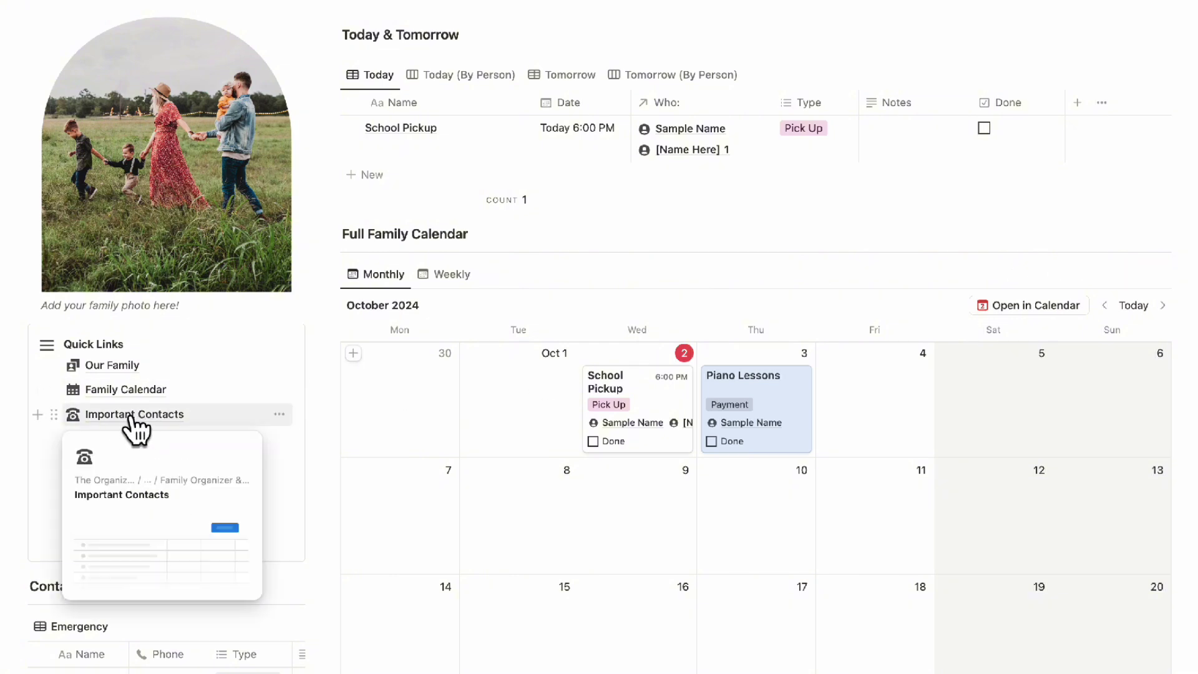
pyautogui.click(120, 417)
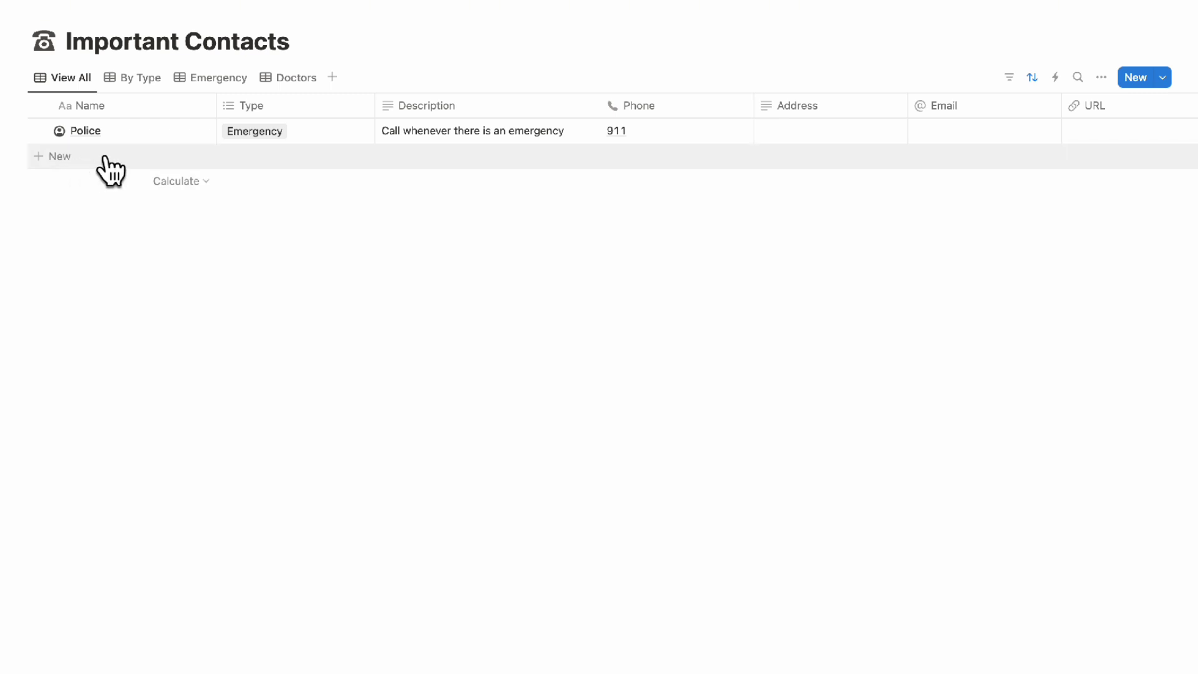
pyautogui.click(123, 159)
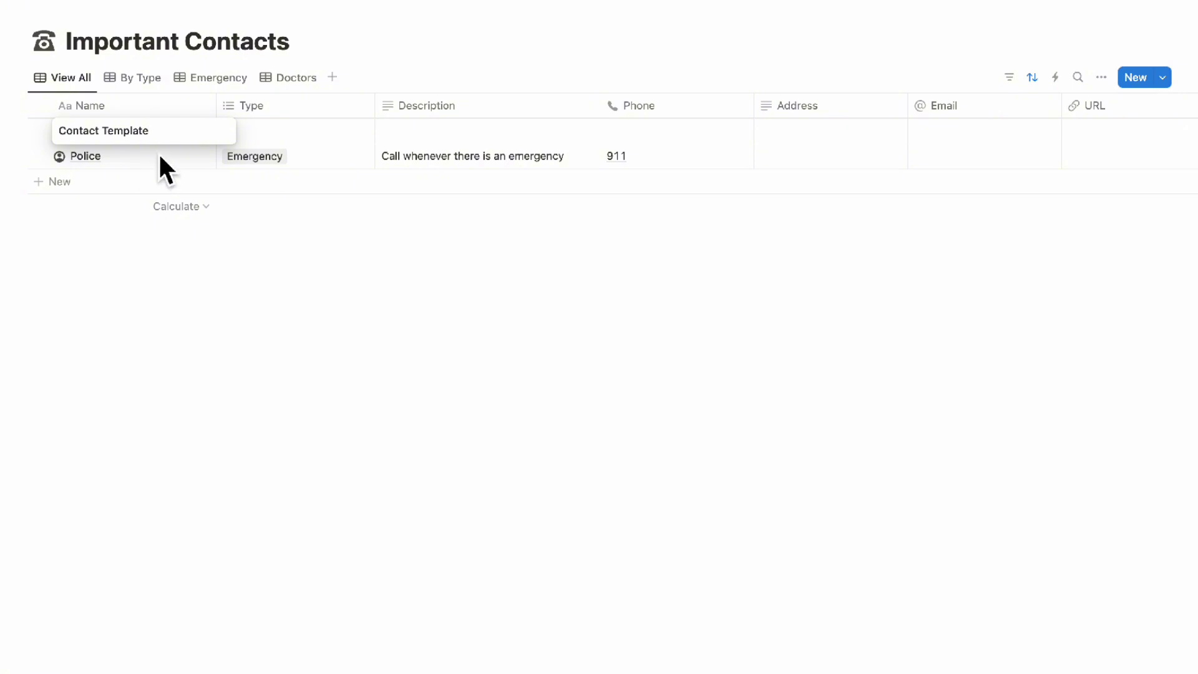
pyautogui.tripleClick(144, 132)
pyautogui.press('BackSpace')
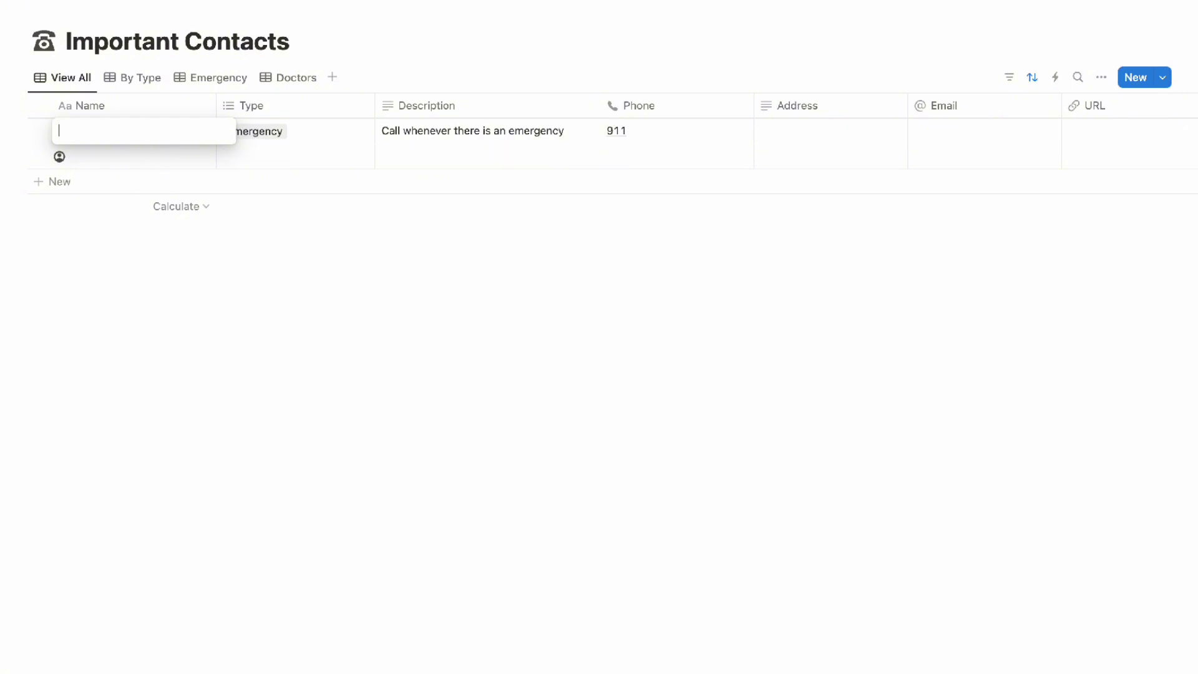
pyautogui.write('St')
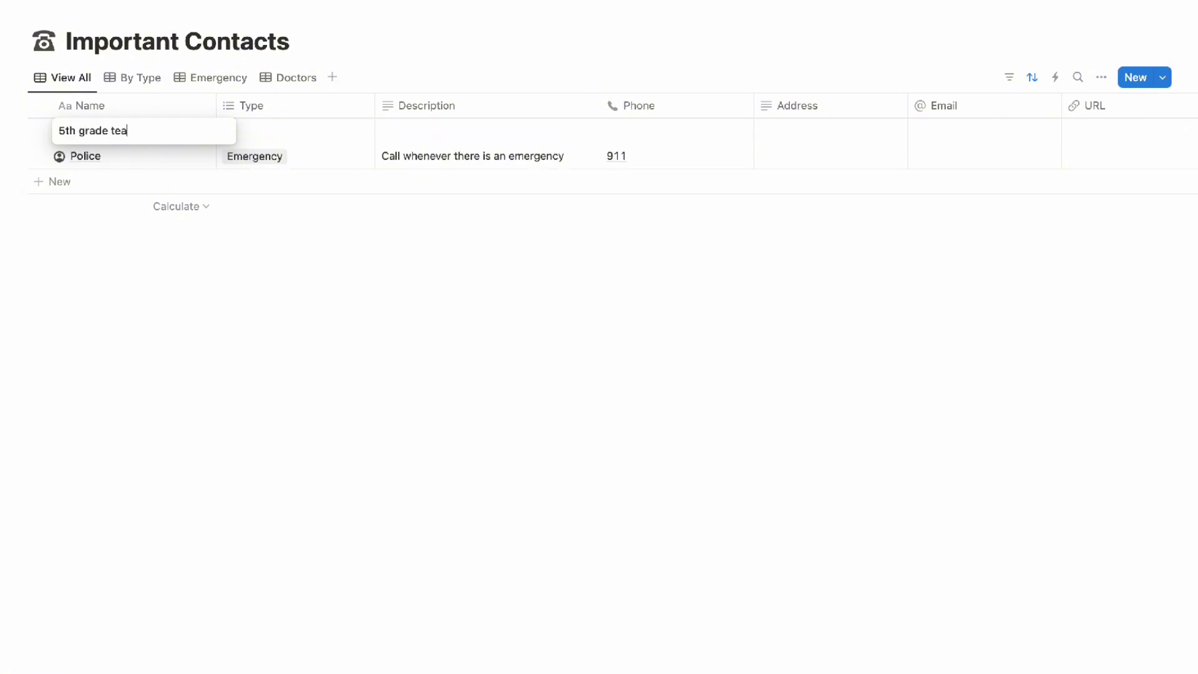
pyautogui.write('h grade teacher')
pyautogui.press('Return')
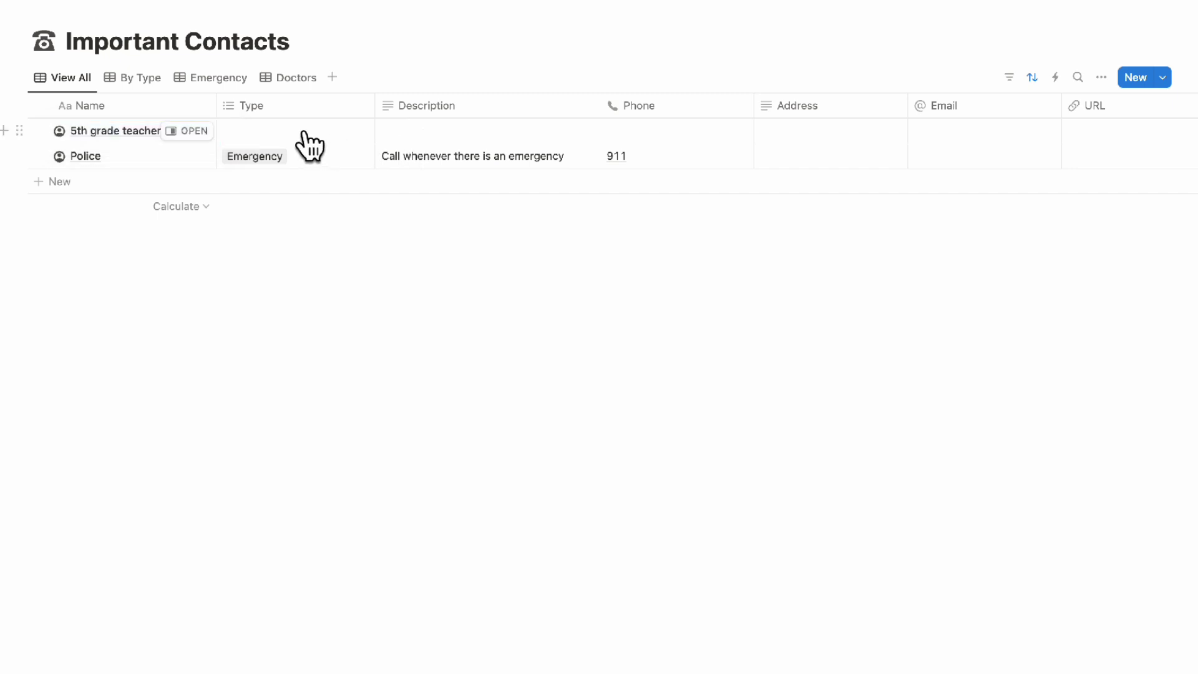
# Step: Set the contact's type to Teacher, leave the description empty, and preview its side page
pyautogui.click(311, 134)
pyautogui.click(343, 289)
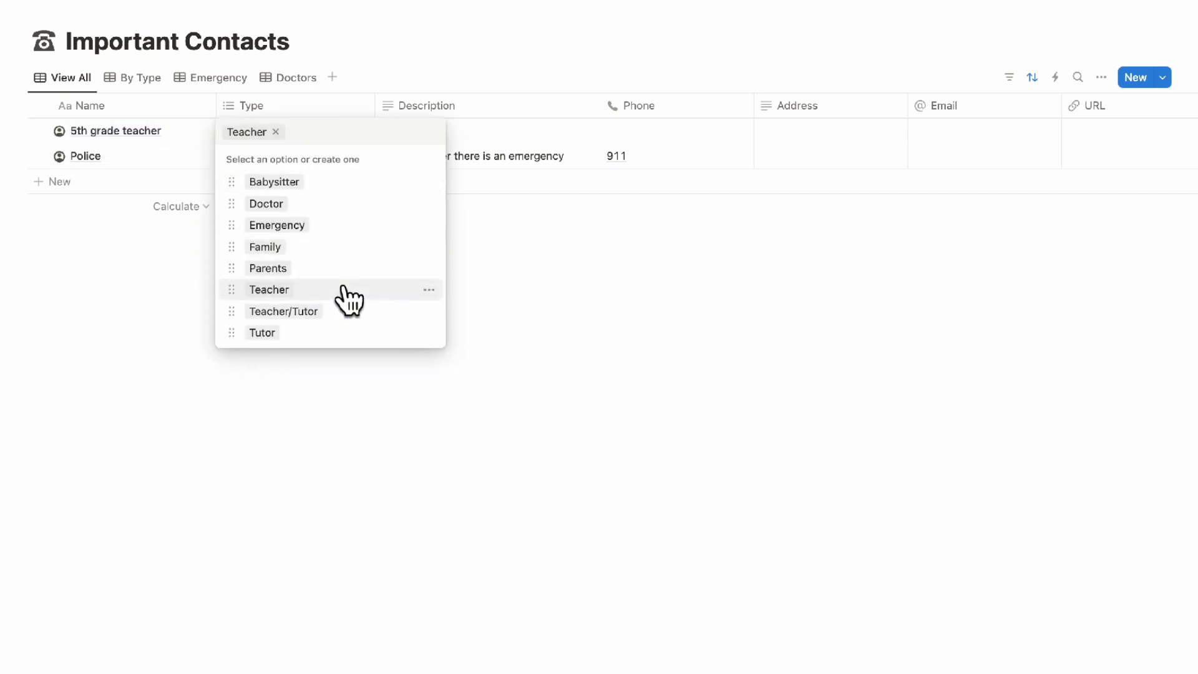
pyautogui.click(499, 143)
pyautogui.click(500, 133)
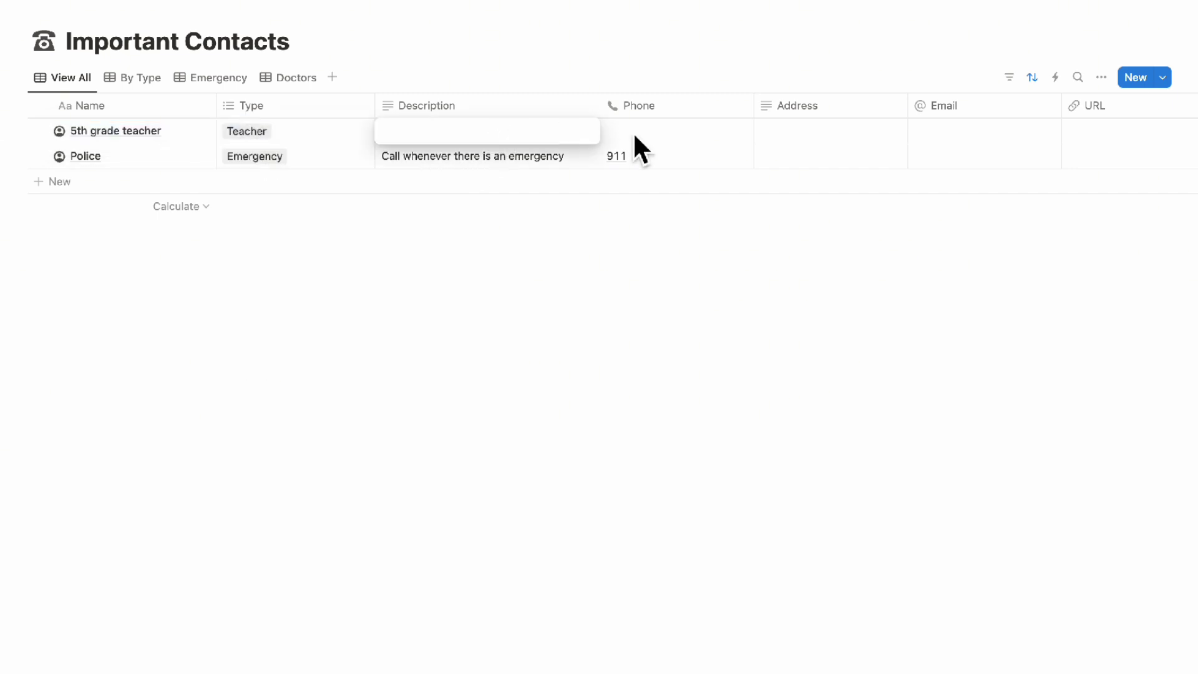
pyautogui.press('Escape')
pyautogui.hscroll(2, 654, 149)
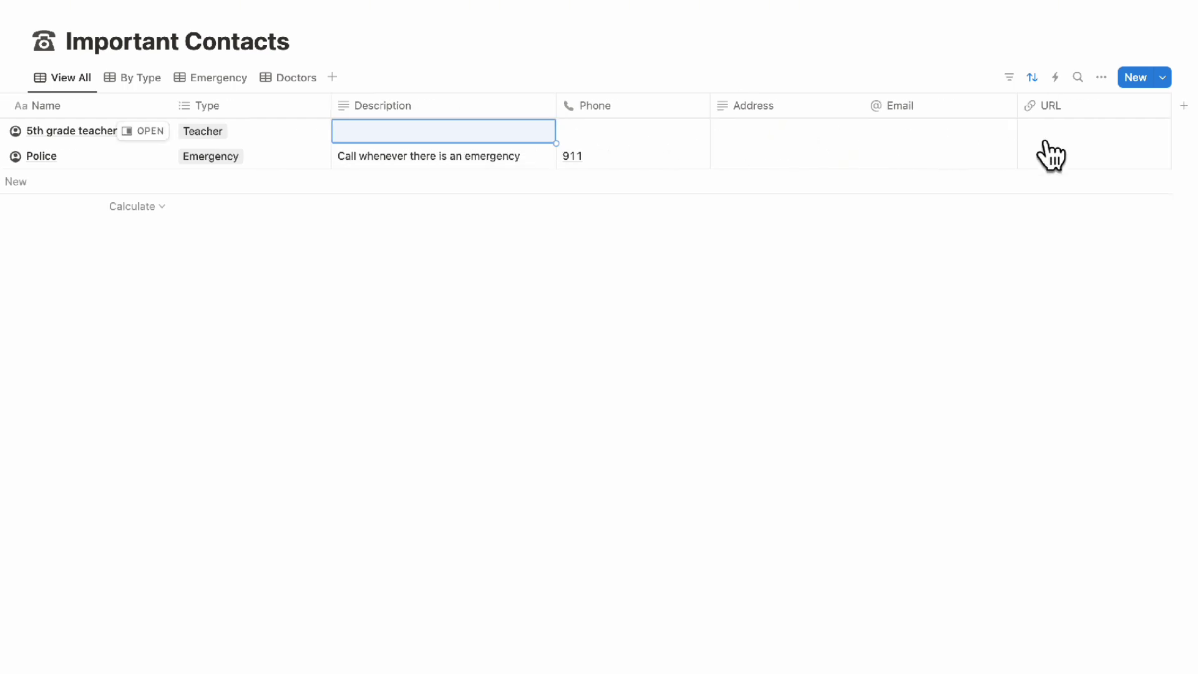
pyautogui.click(140, 131)
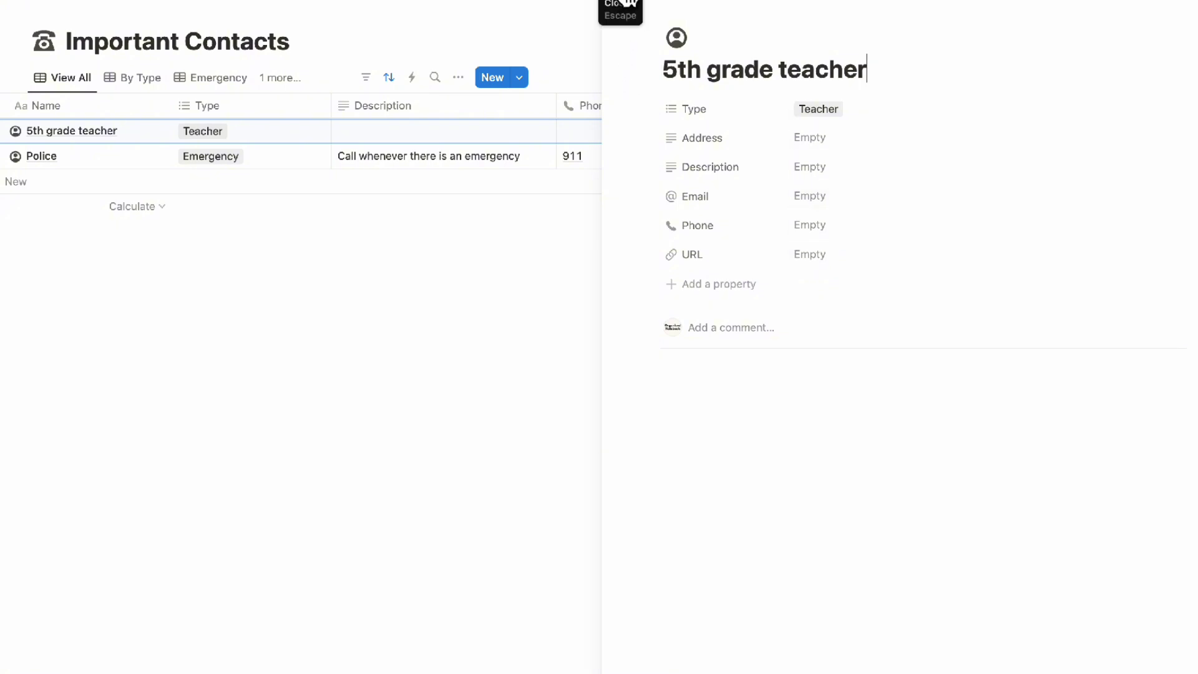
pyautogui.click(622, 5)
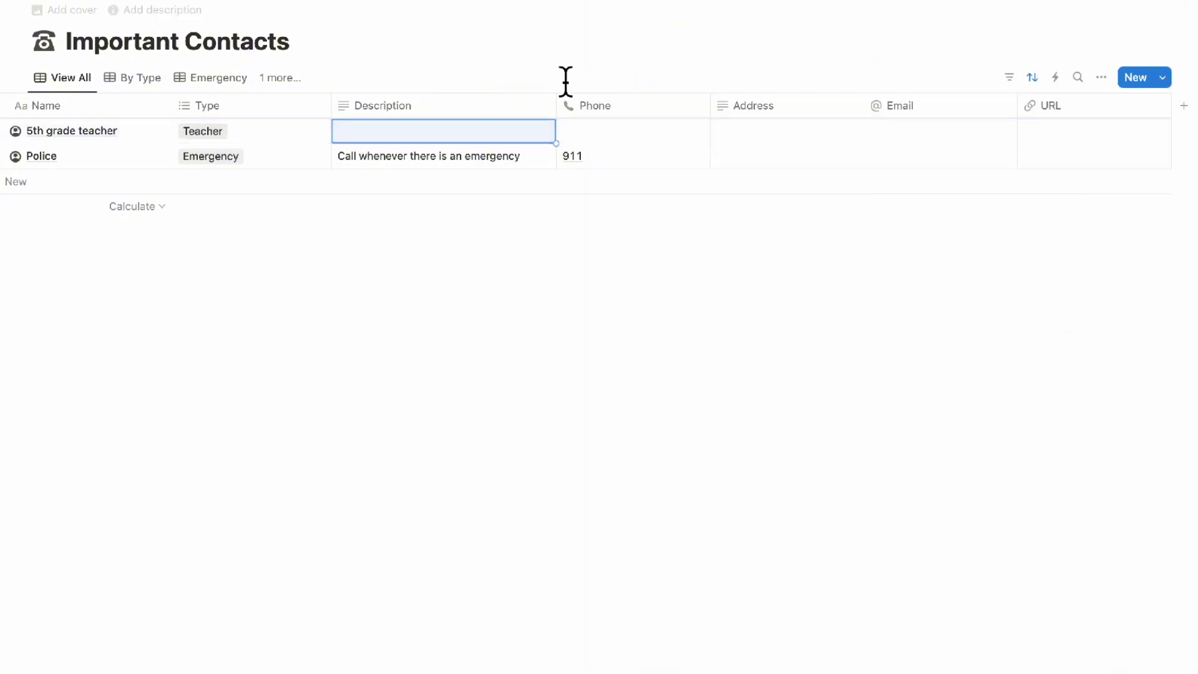
# Step: Browse the contacts views (By Type, Emergency, Doctors), ending on the full contacts list
pyautogui.click(137, 78)
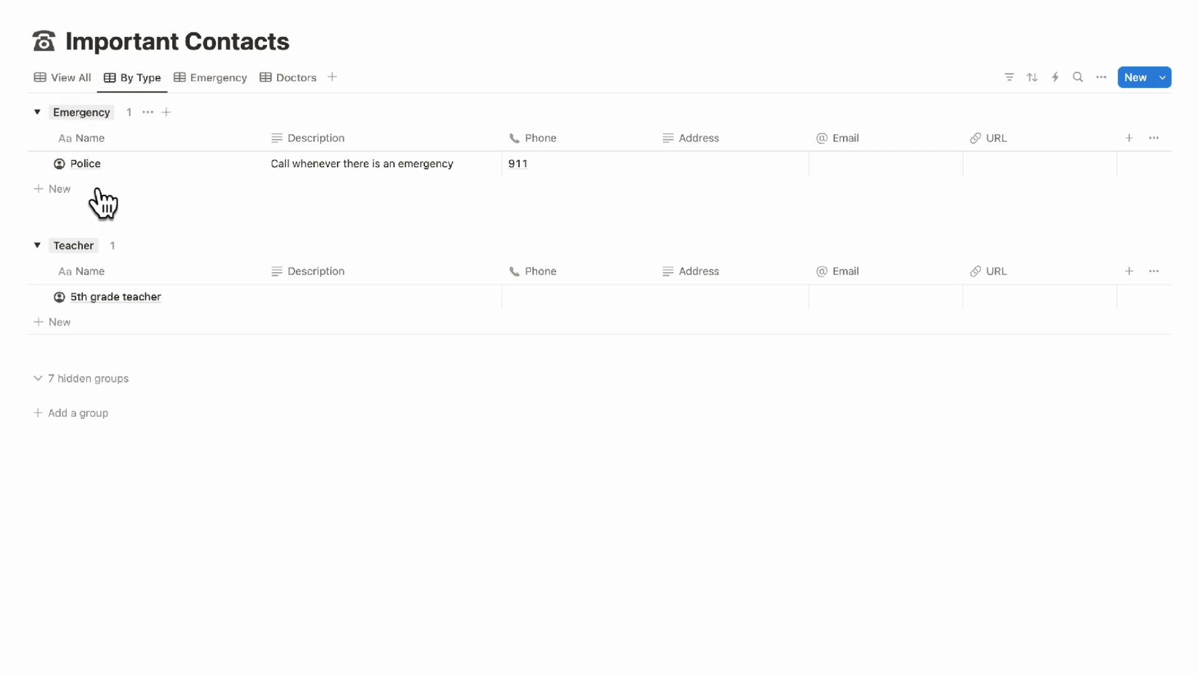
pyautogui.click(227, 81)
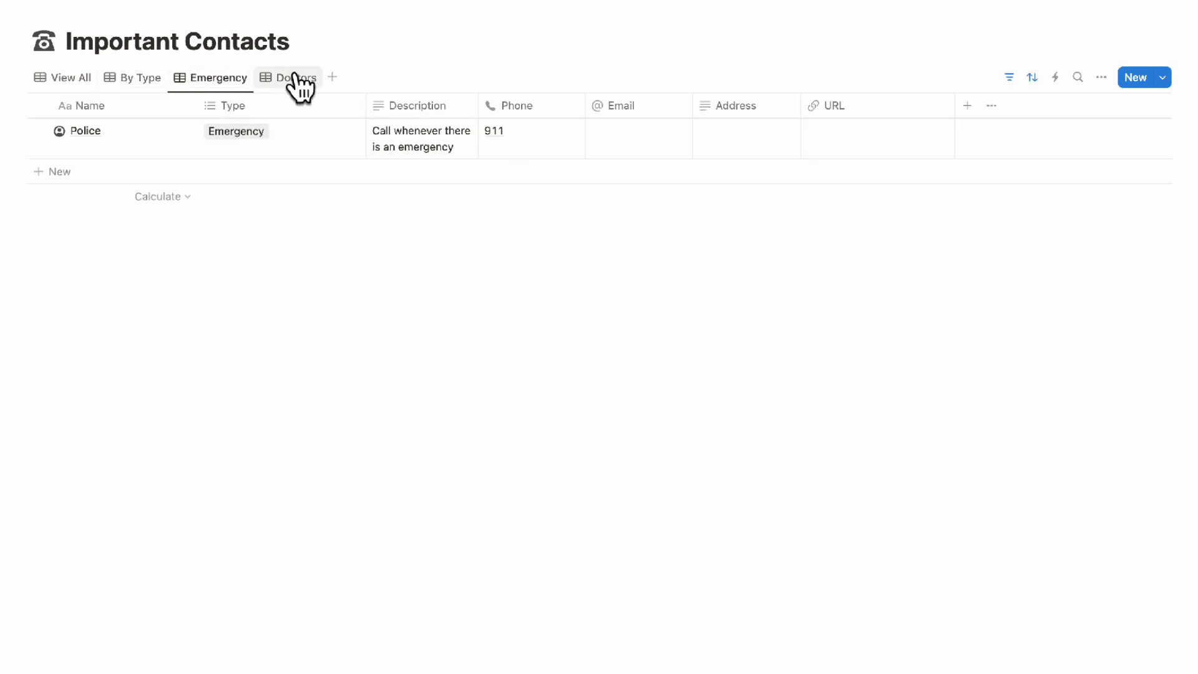
pyautogui.click(296, 80)
pyautogui.click(219, 79)
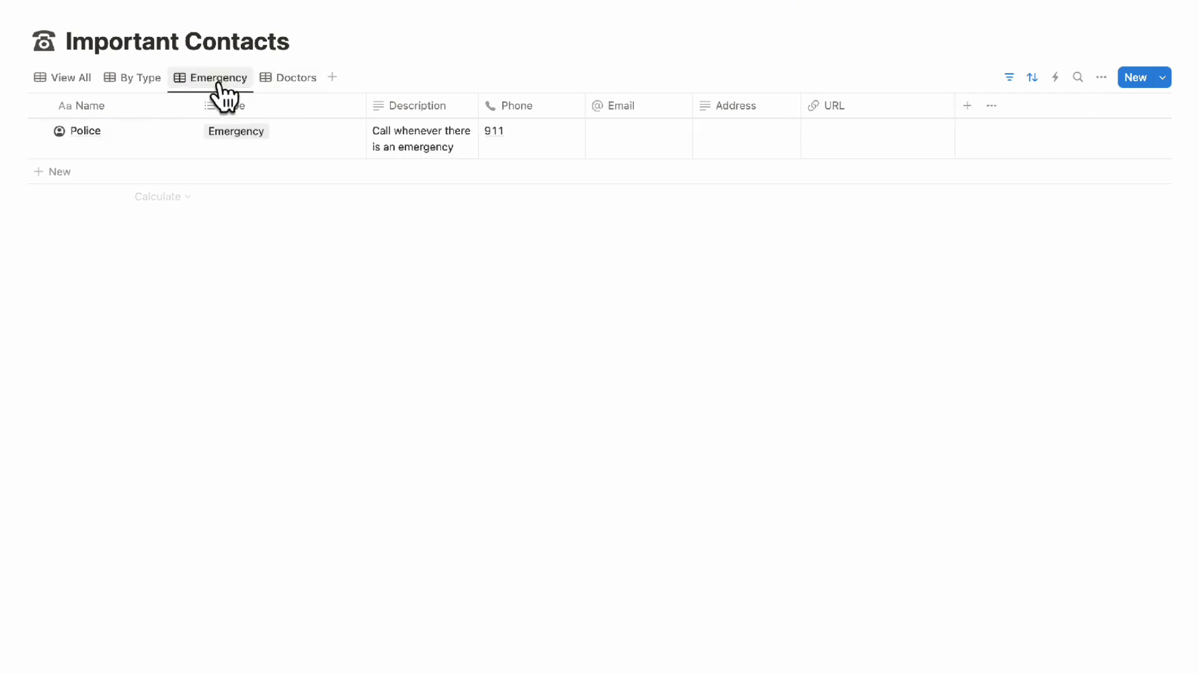
pyautogui.click(142, 79)
pyautogui.click(68, 79)
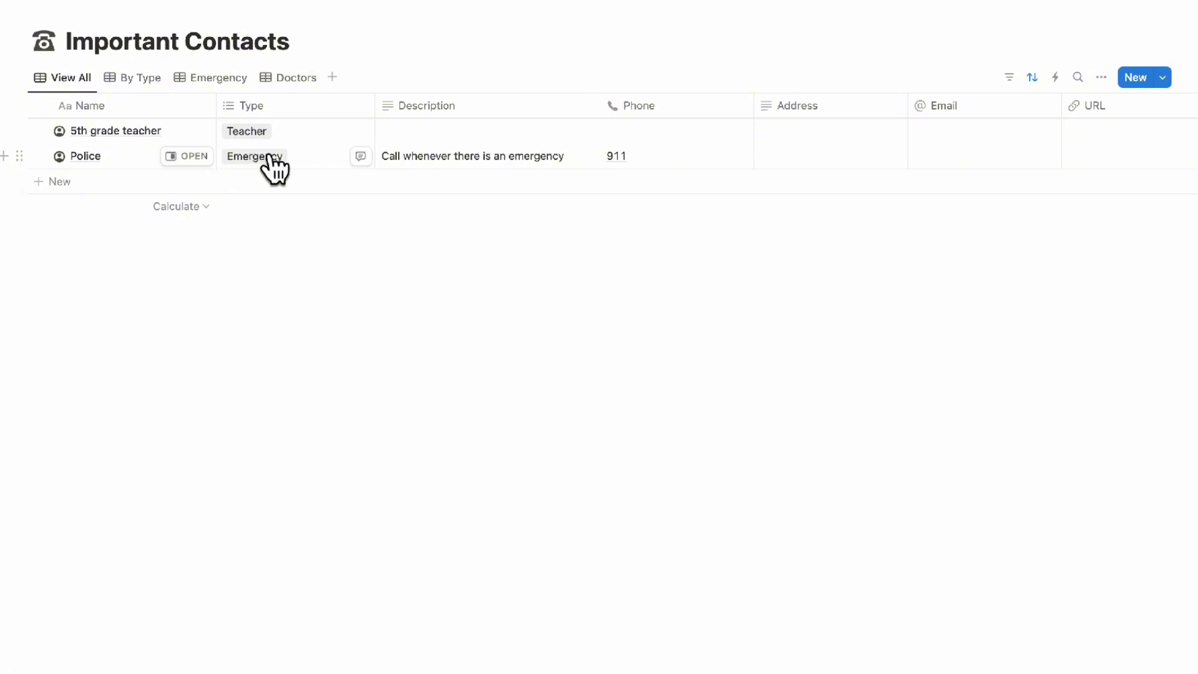
# Step: Scroll across the contacts table's columns and begin adding a new column
pyautogui.hscroll(2, 270, 168)
pyautogui.hscroll(-2, 270, 169)
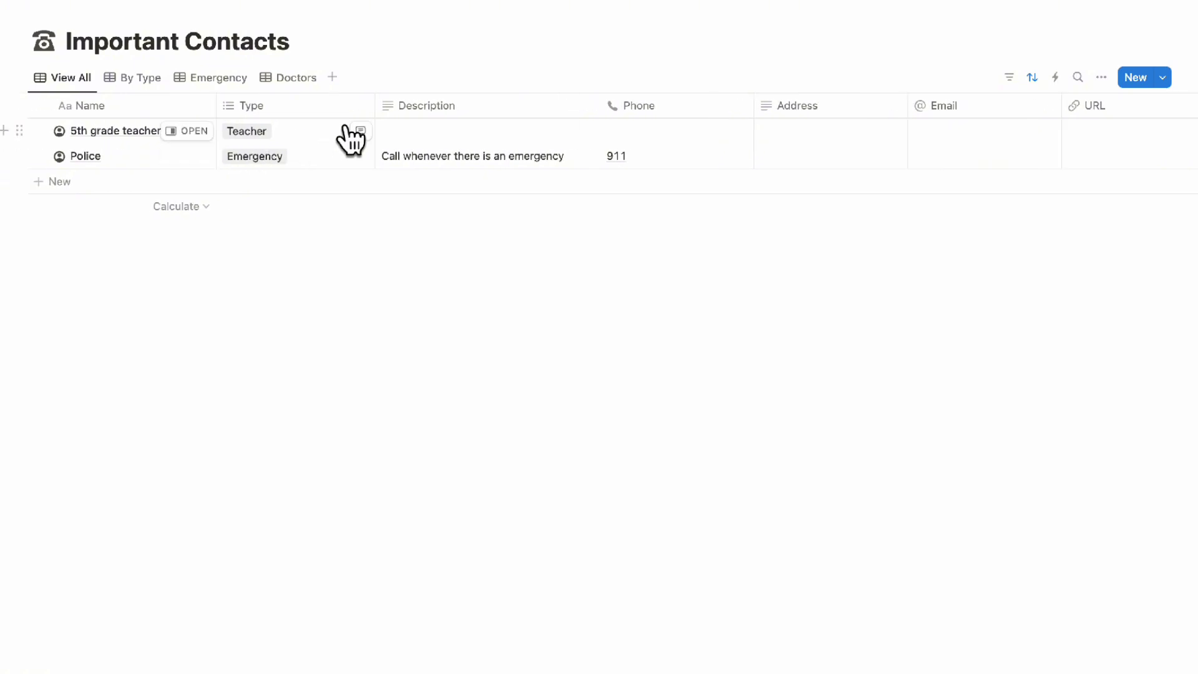
pyautogui.hscroll(2, 418, 147)
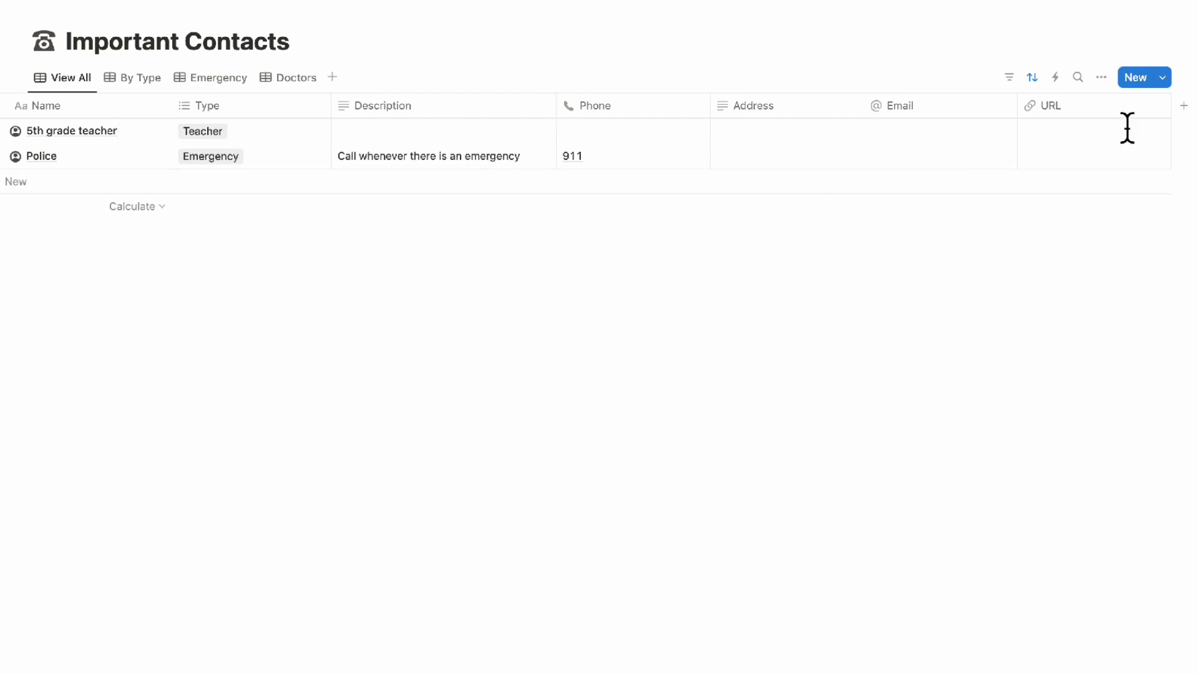
pyautogui.click(1183, 108)
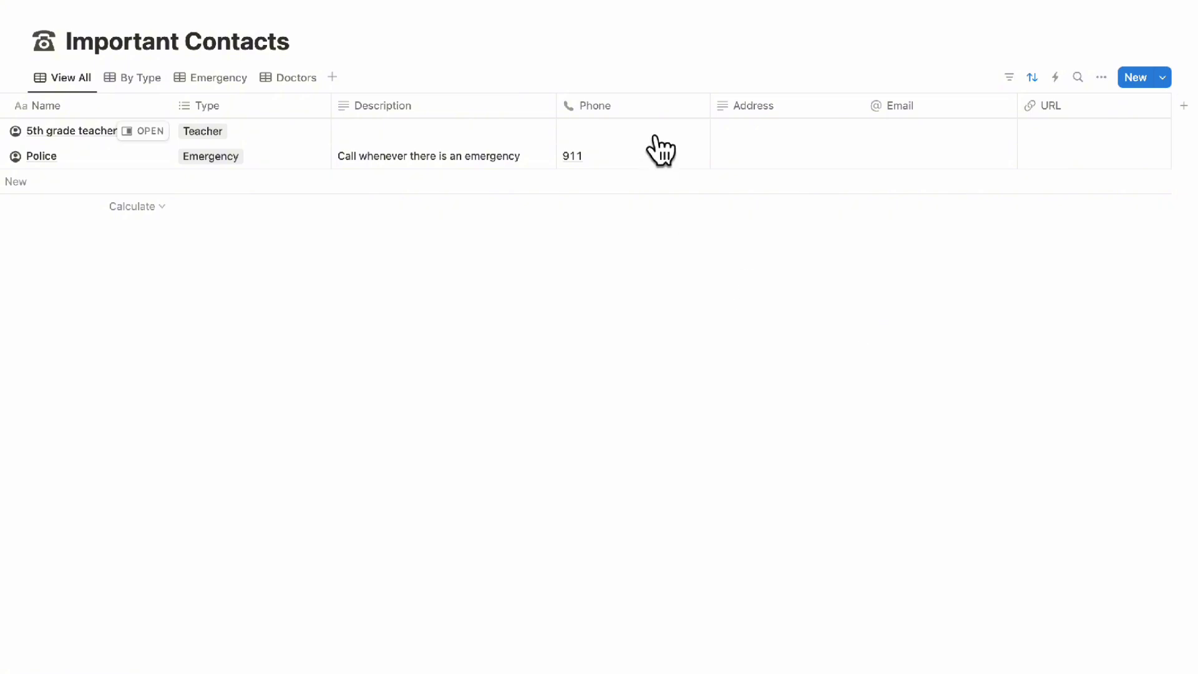
pyautogui.hscroll(-2, 561, 140)
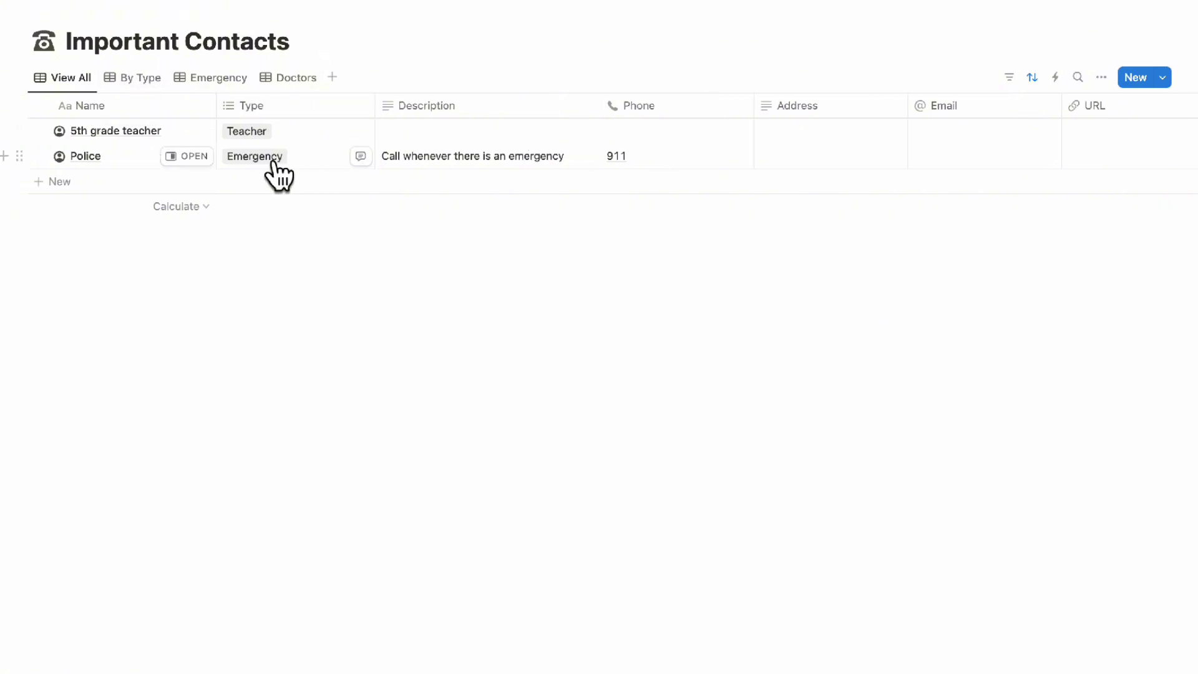
# Step: Return to the Family Organizer & Planner page and open Family Documents from Quick Links
pyautogui.click(361, 6)
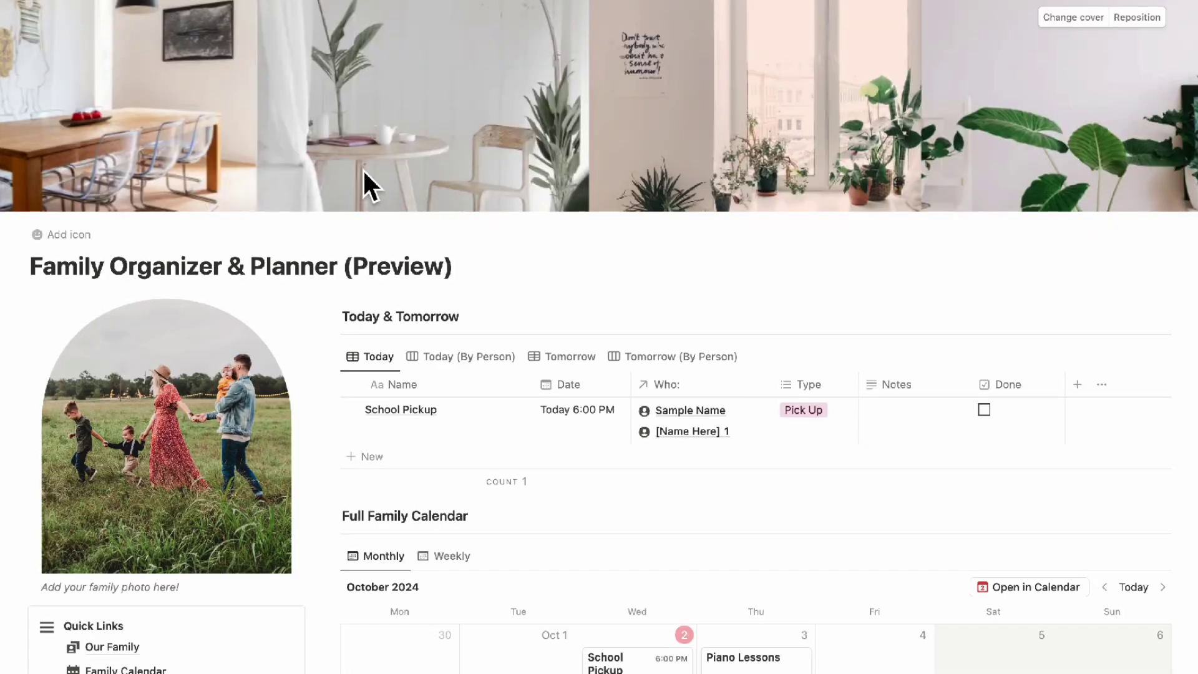
pyautogui.scroll(-8, 363, 181)
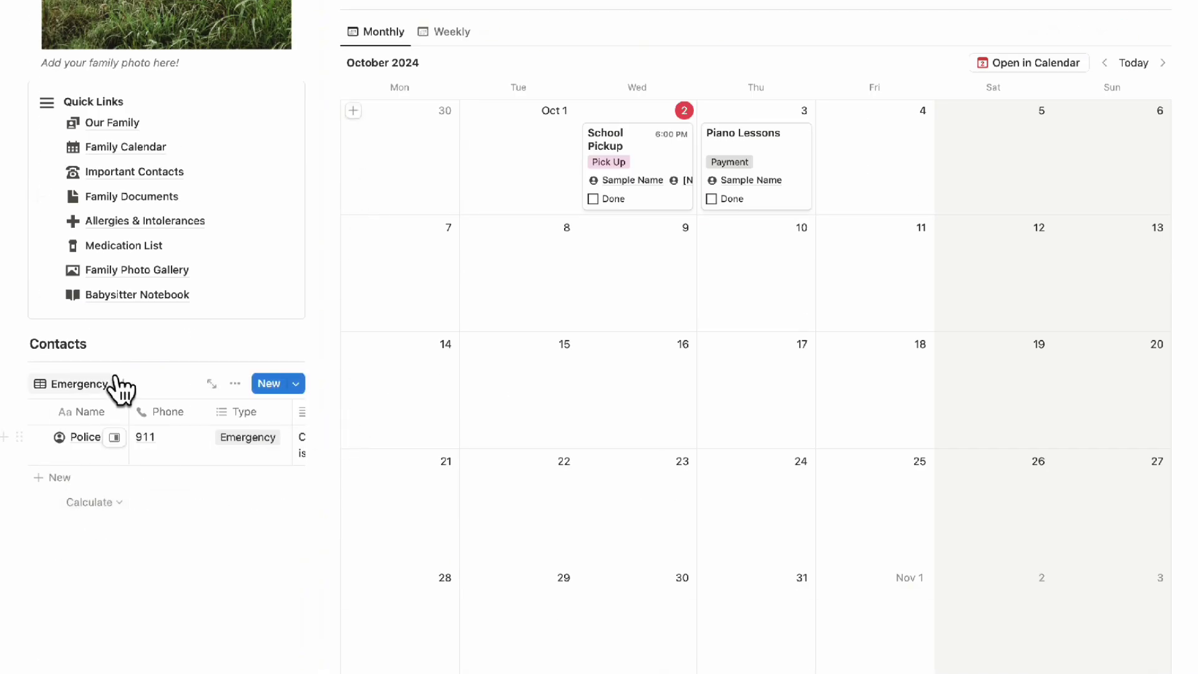
pyautogui.scroll(5, 179, 524)
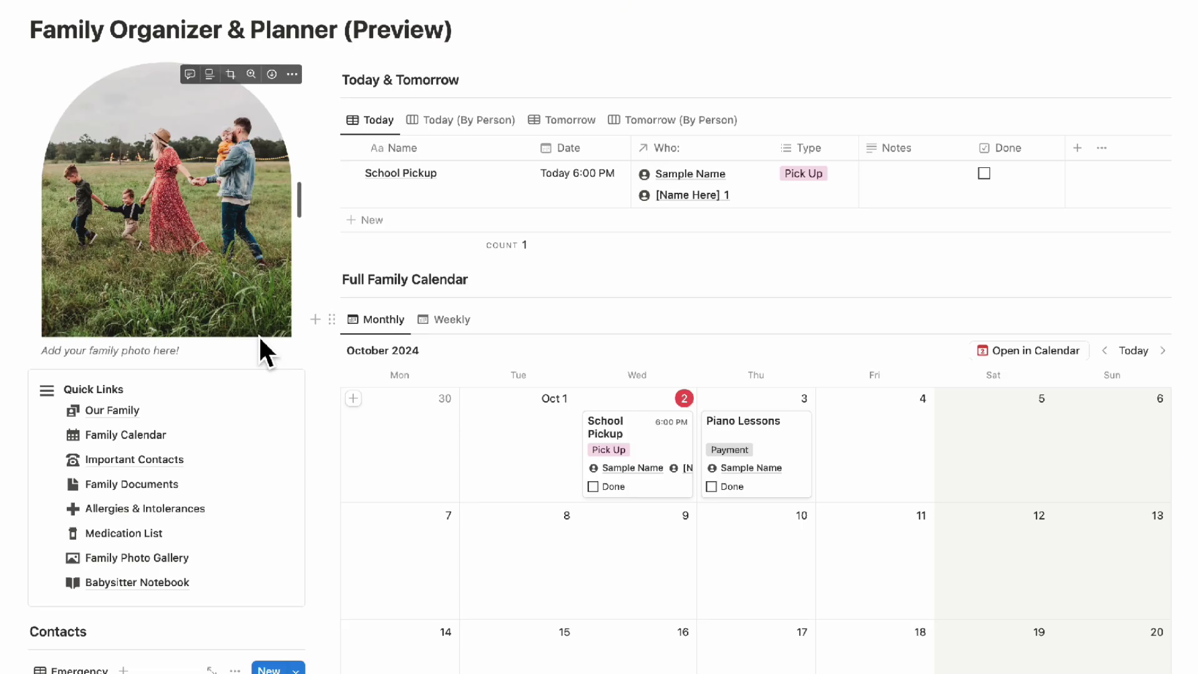
pyautogui.click(131, 484)
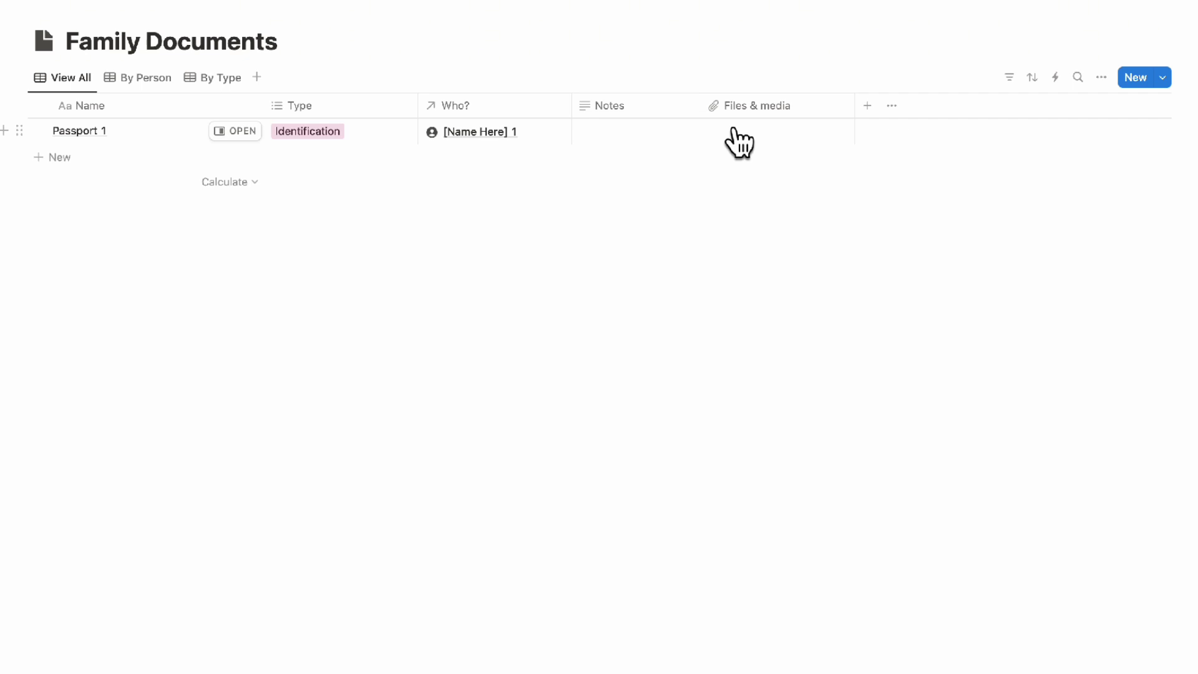
# Step: Add a Drivers License document typed Identification and linked to Sample Name, then start another row
pyautogui.click(98, 158)
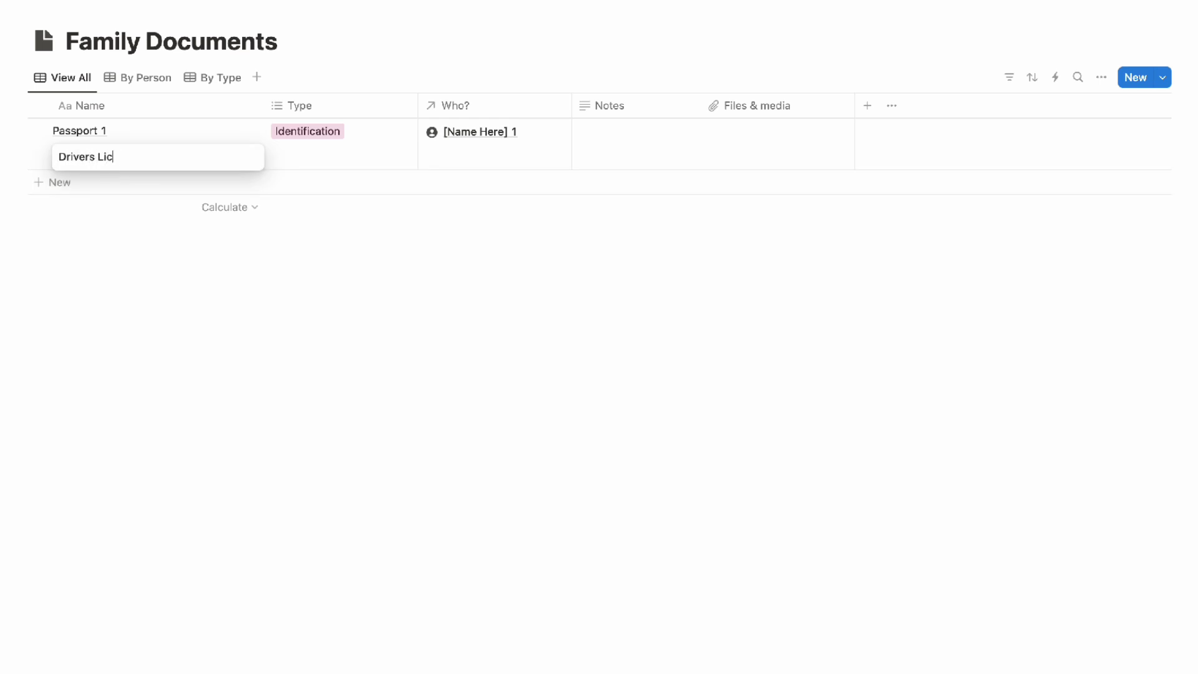
pyautogui.press('Return')
pyautogui.click(331, 164)
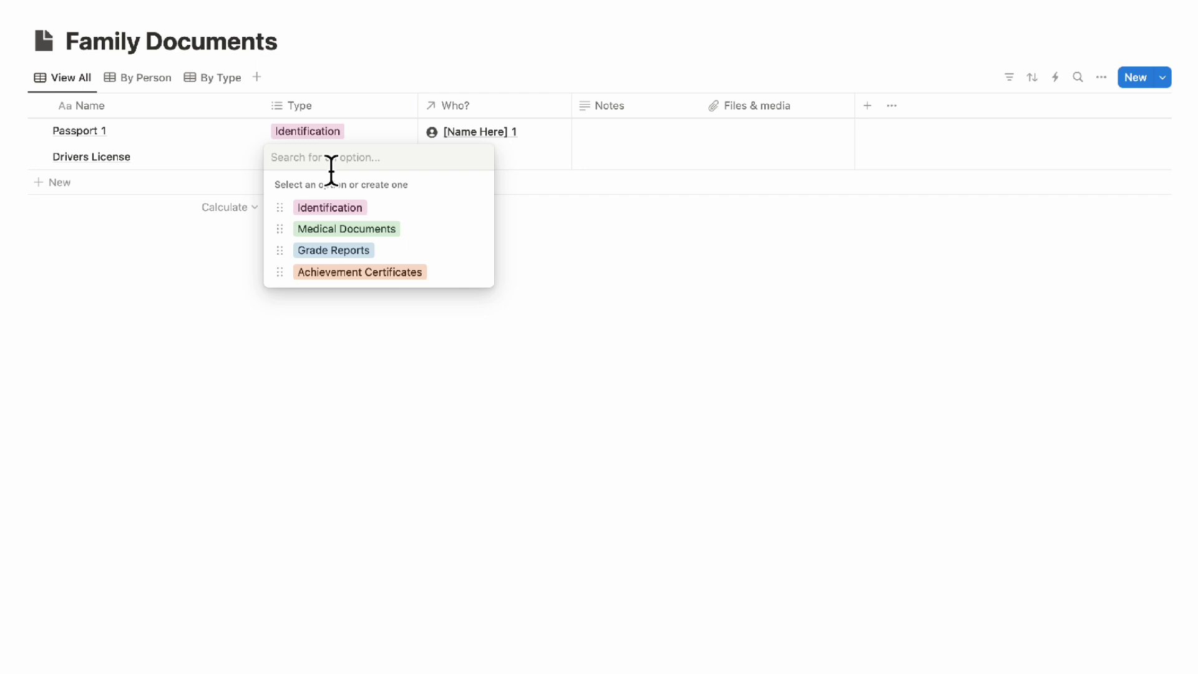
pyautogui.click(377, 209)
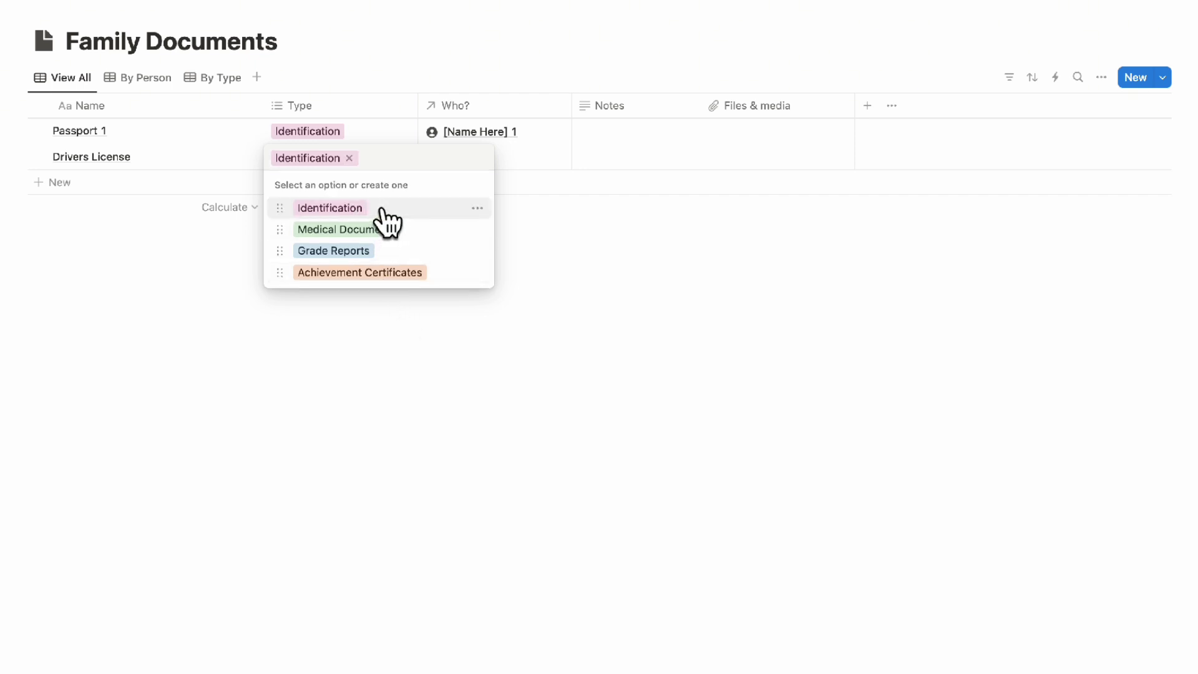
pyautogui.press('Escape')
pyautogui.click(502, 158)
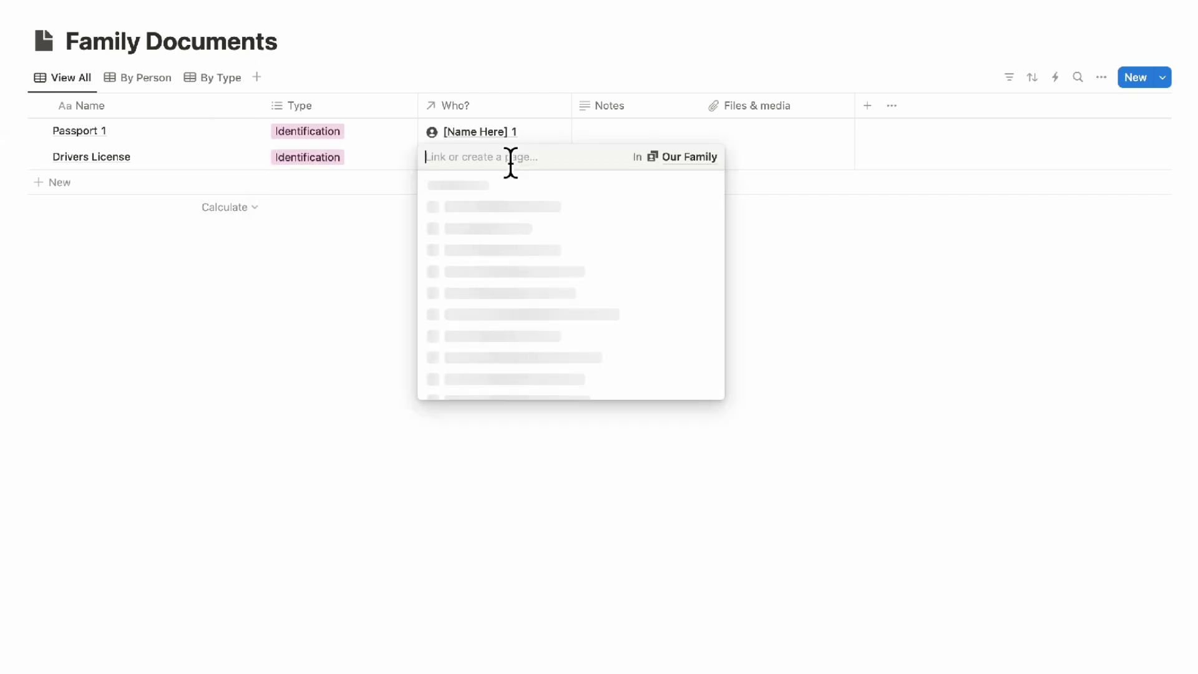
pyautogui.click(542, 236)
pyautogui.press('Escape')
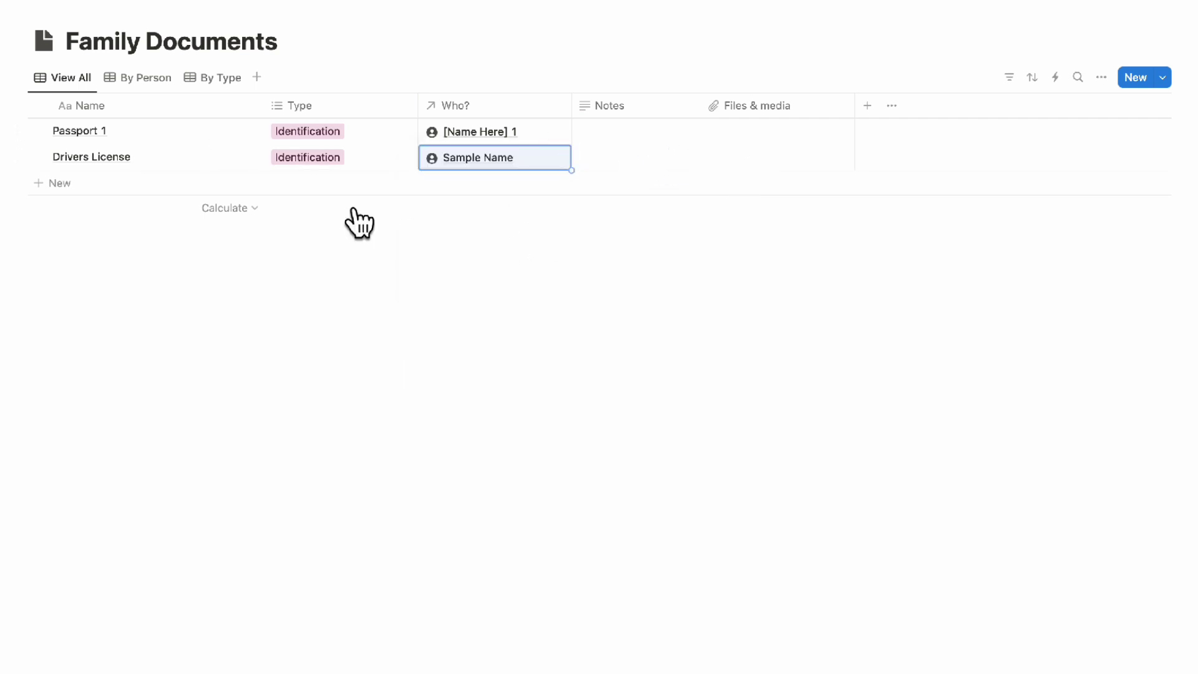
pyautogui.click(245, 185)
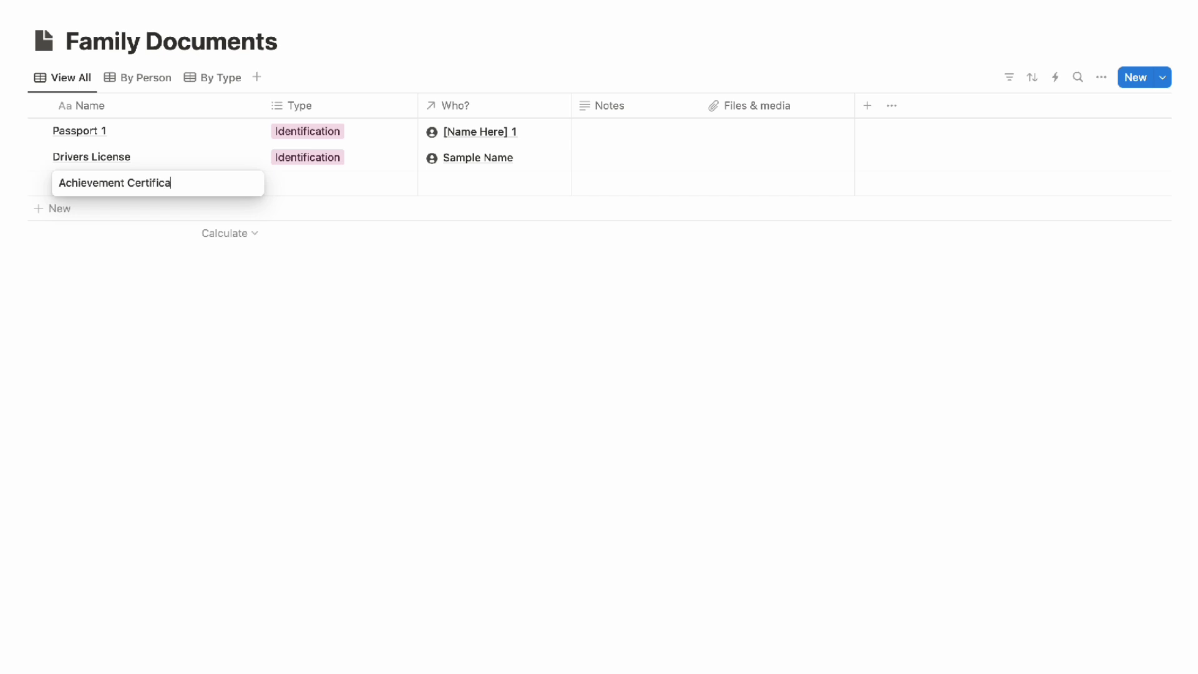
# Step: Name the row Achievement Certificate, type it Achievement Certificates and link it to Sample Name
pyautogui.click(348, 191)
pyautogui.click(353, 190)
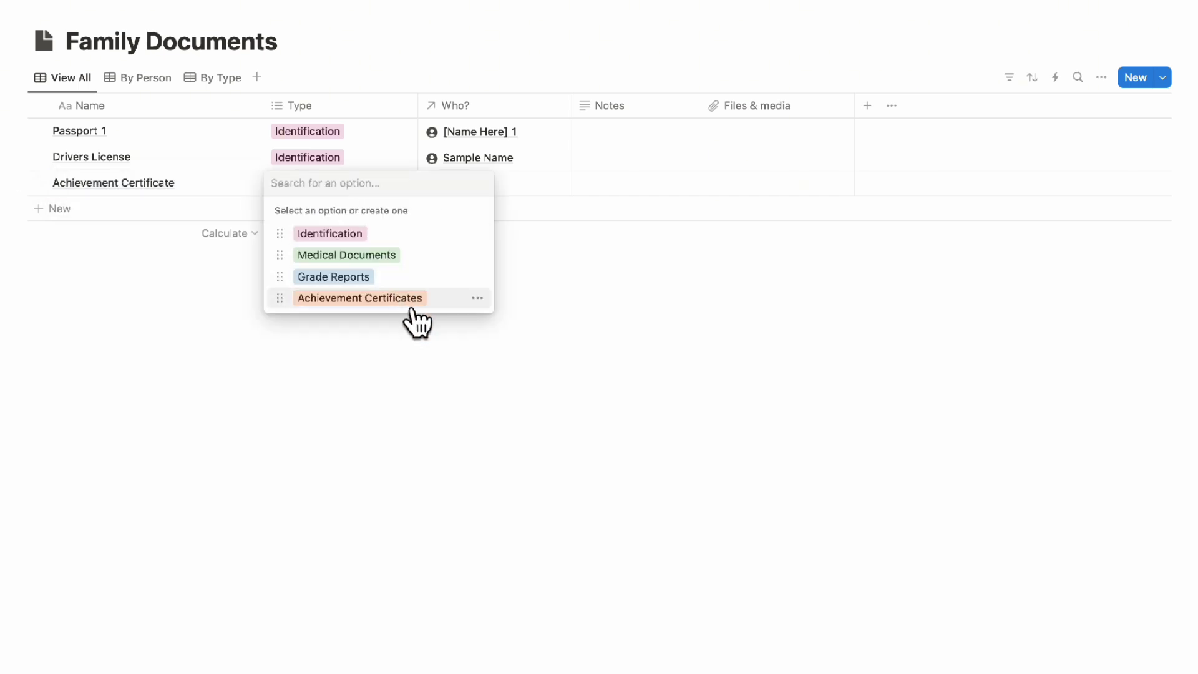
pyautogui.click(412, 301)
pyautogui.press('Escape')
pyautogui.click(378, 187)
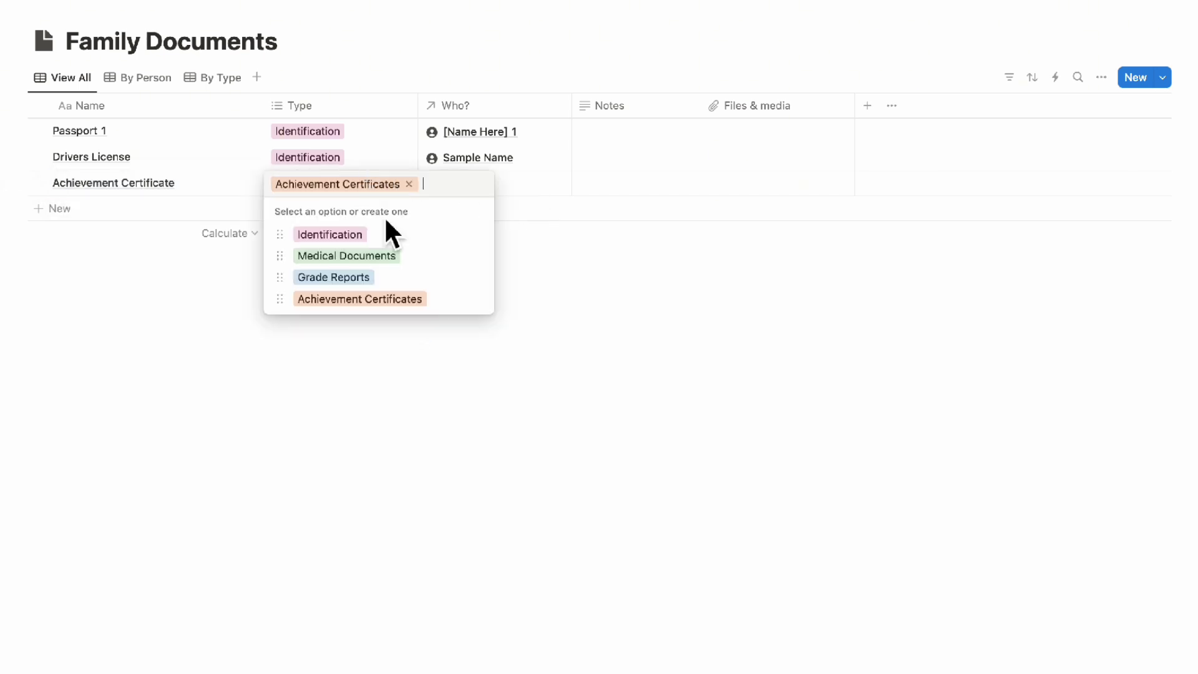
pyautogui.press('Escape')
pyautogui.click(518, 187)
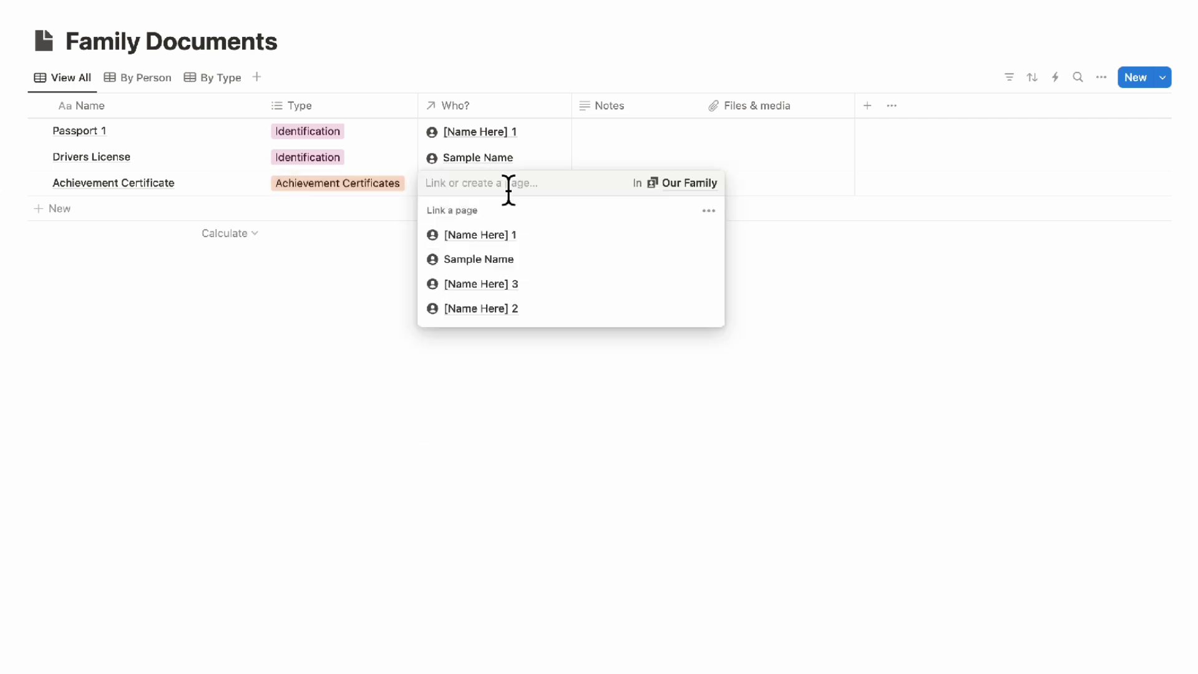
pyautogui.click(527, 259)
pyautogui.press('Escape')
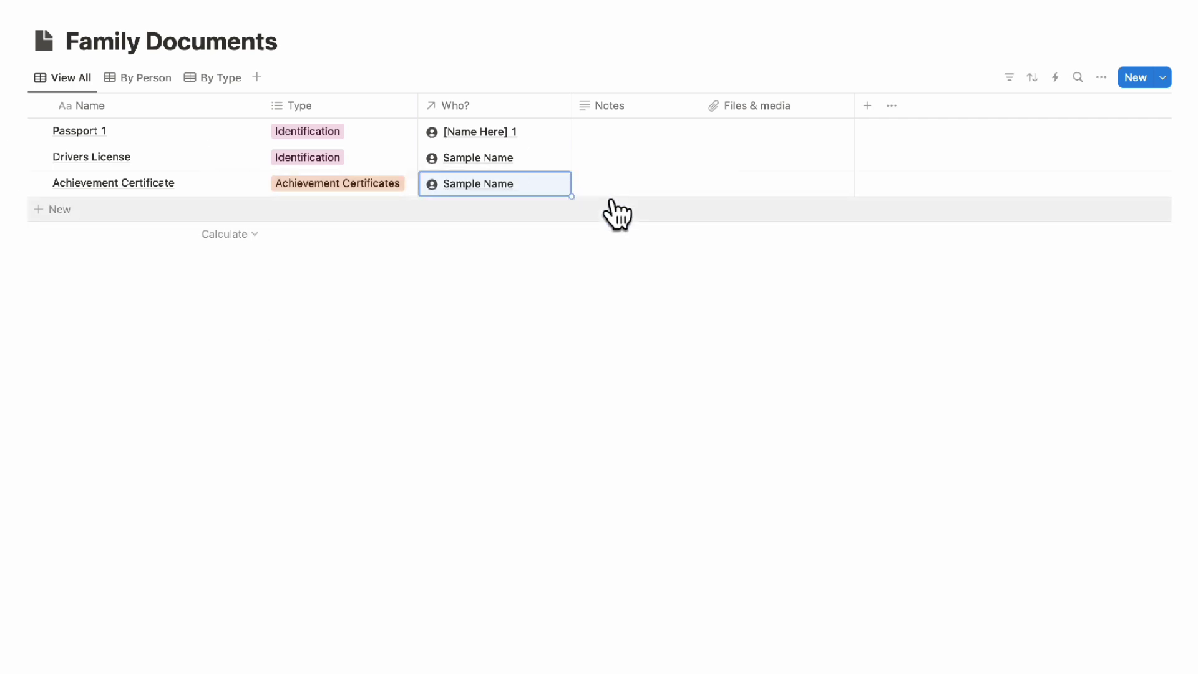
# Step: Reapply the Achievement Certificates type after removing it, then view documents By Person
pyautogui.click(368, 187)
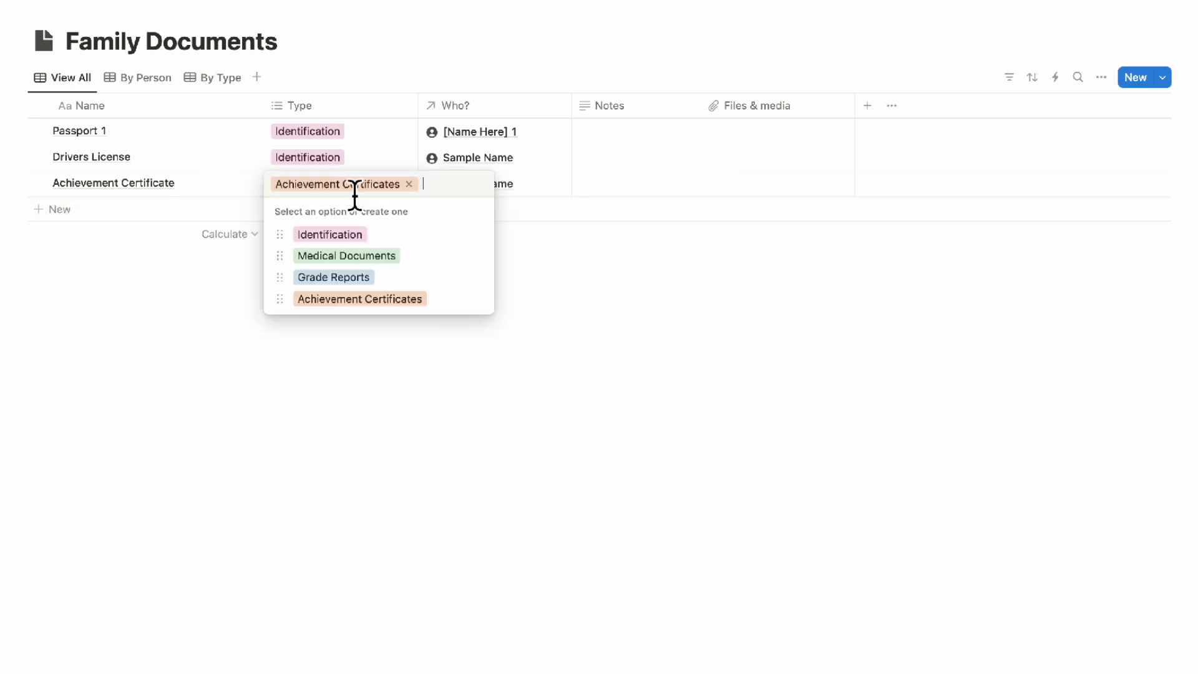
pyautogui.click(408, 183)
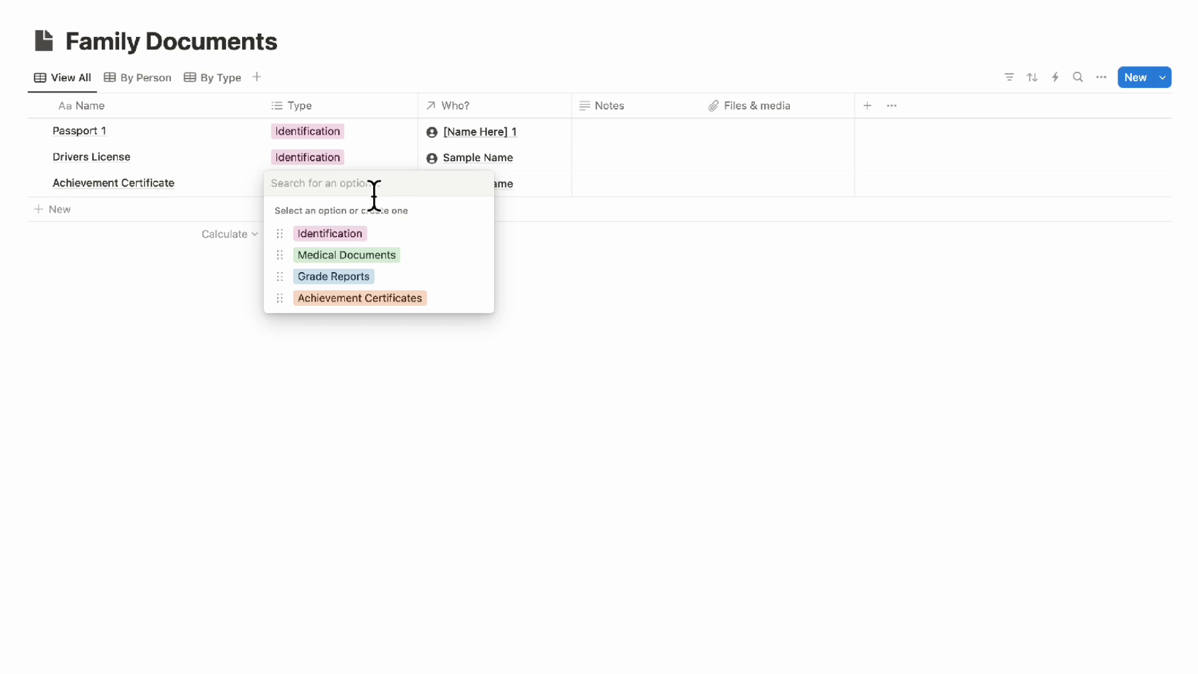
pyautogui.write('N')
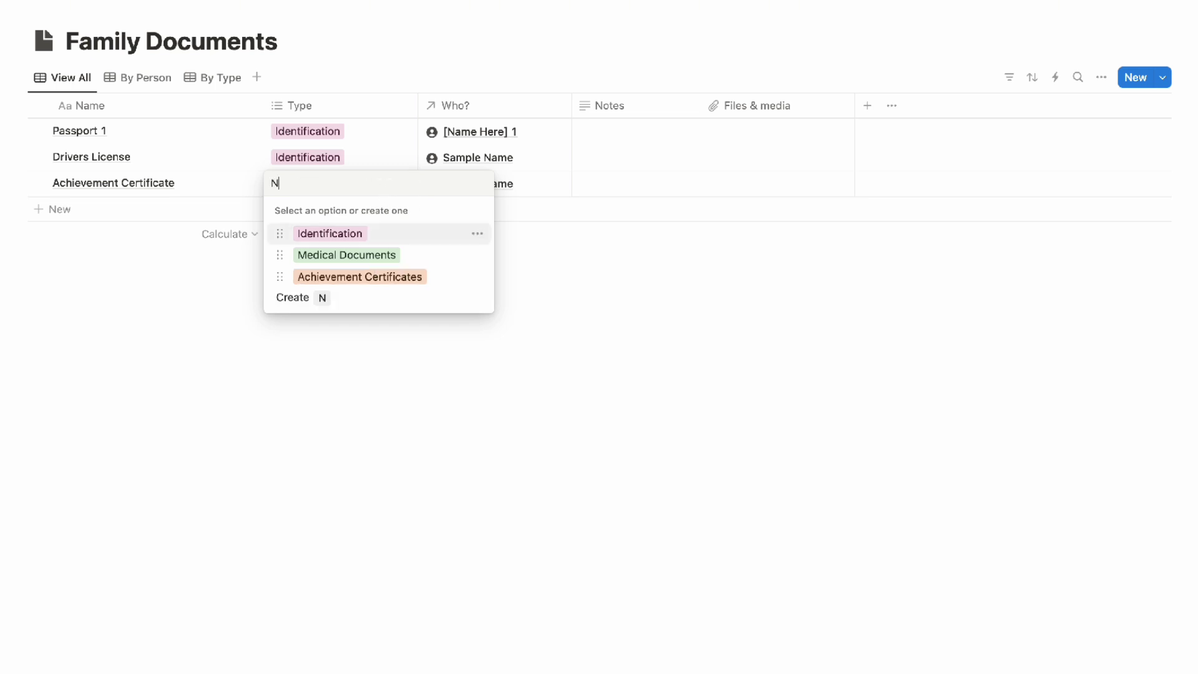
pyautogui.write('ew Option')
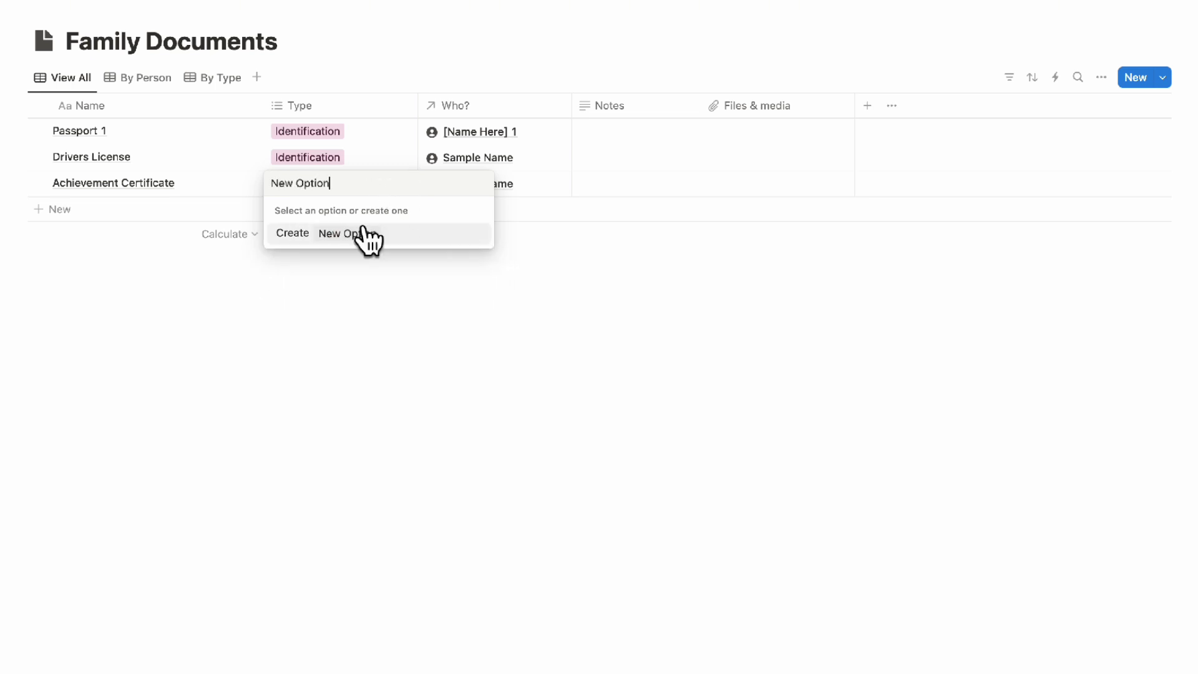
pyautogui.click(387, 341)
pyautogui.click(337, 186)
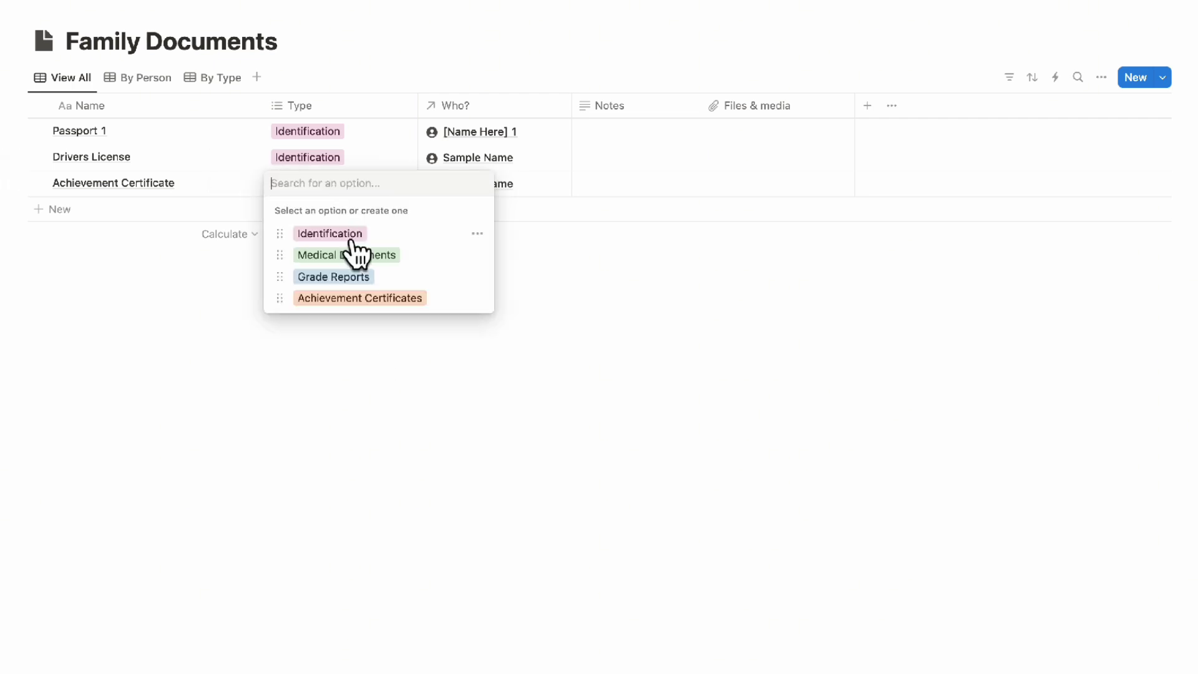
pyautogui.click(394, 301)
pyautogui.click(416, 357)
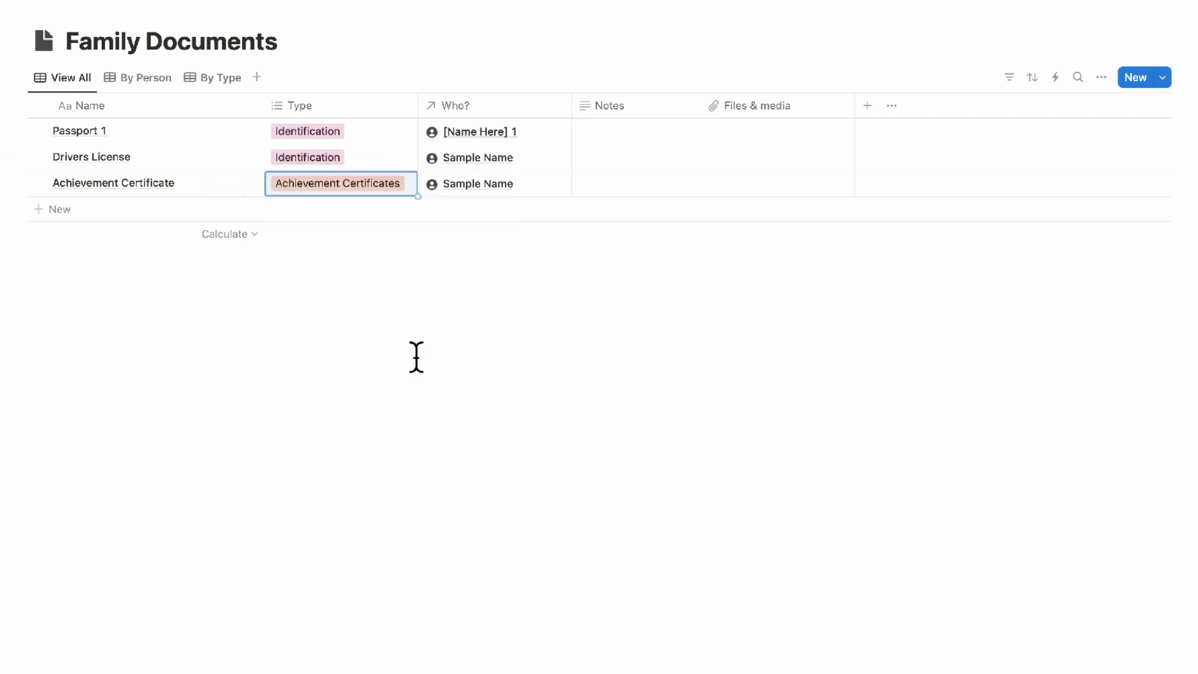
pyautogui.click(152, 79)
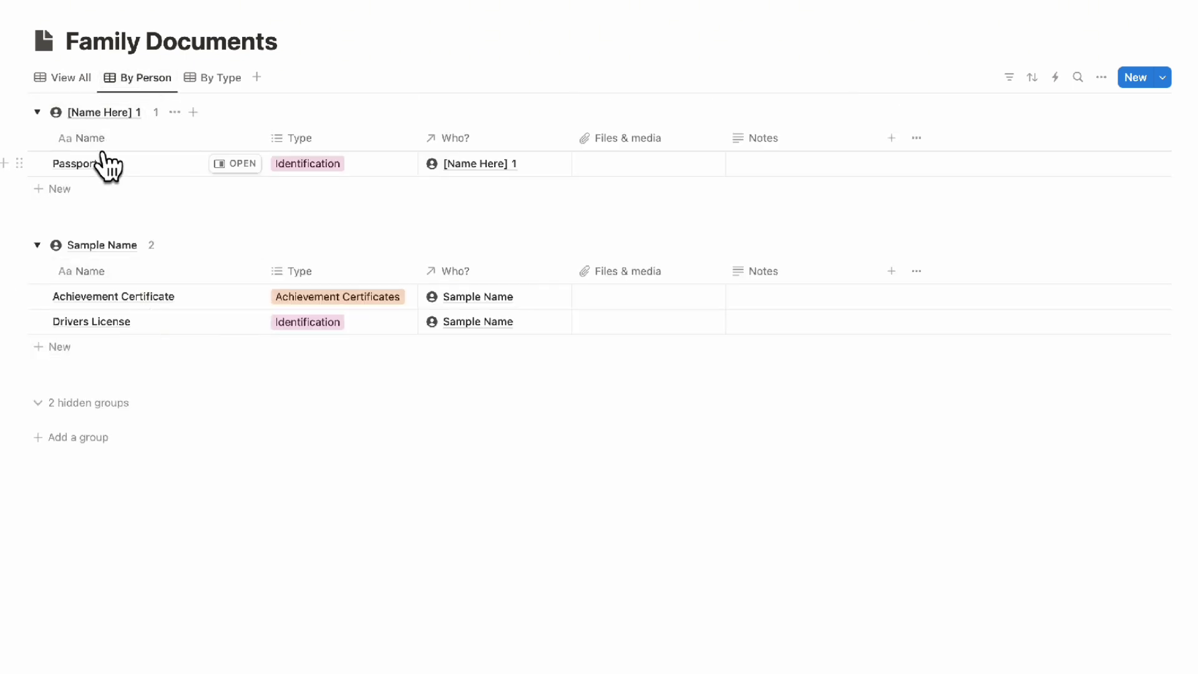
# Step: Check the By Type and View All document views, then return to the Family Organizer & Planner page
pyautogui.click(209, 77)
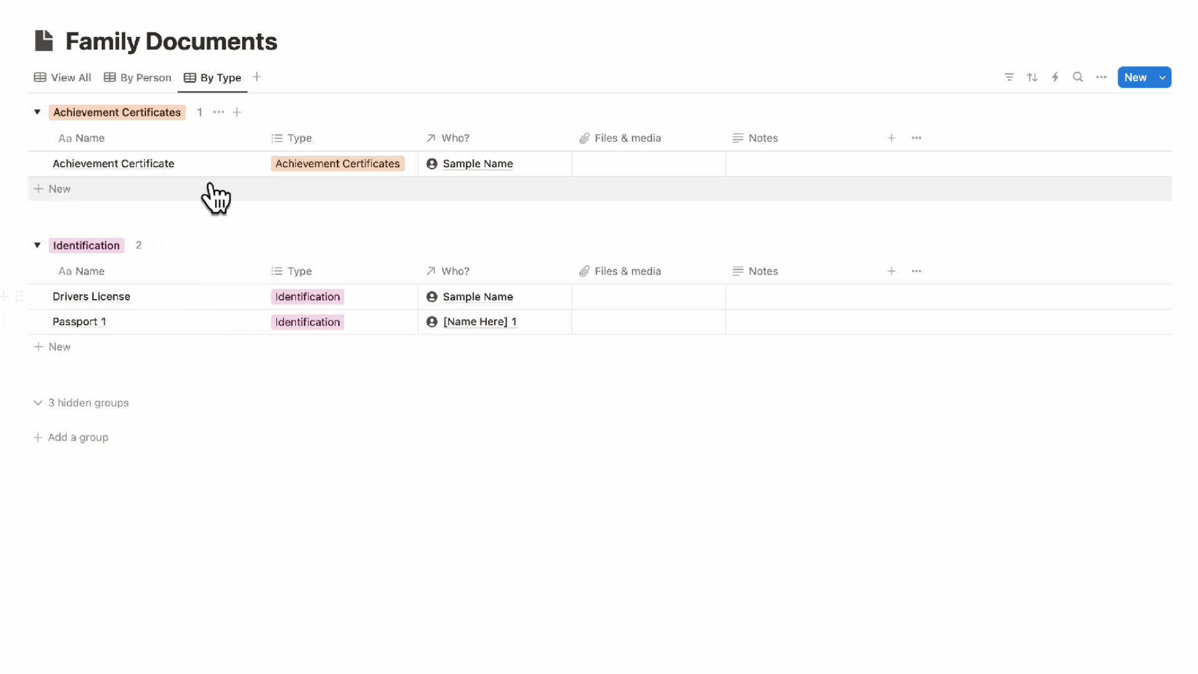
pyautogui.click(79, 78)
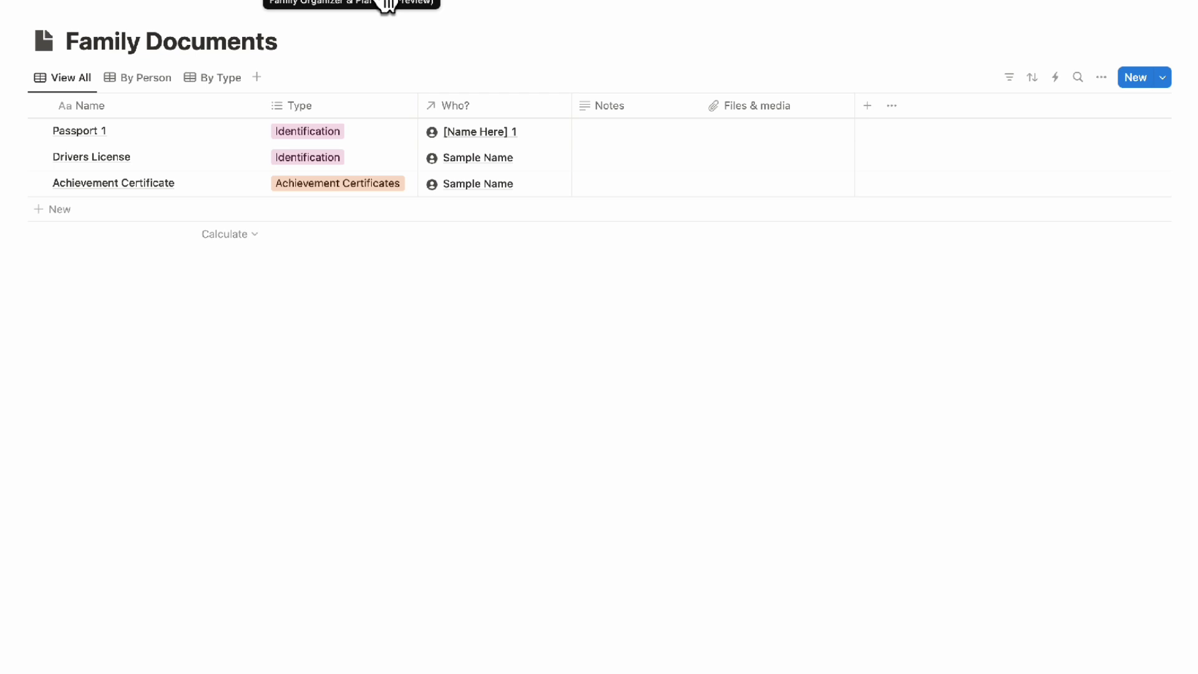
pyautogui.click(387, 5)
# Step: Scroll down and open Allergies & Intolerances from Quick Links
pyautogui.scroll(-5, 385, 232)
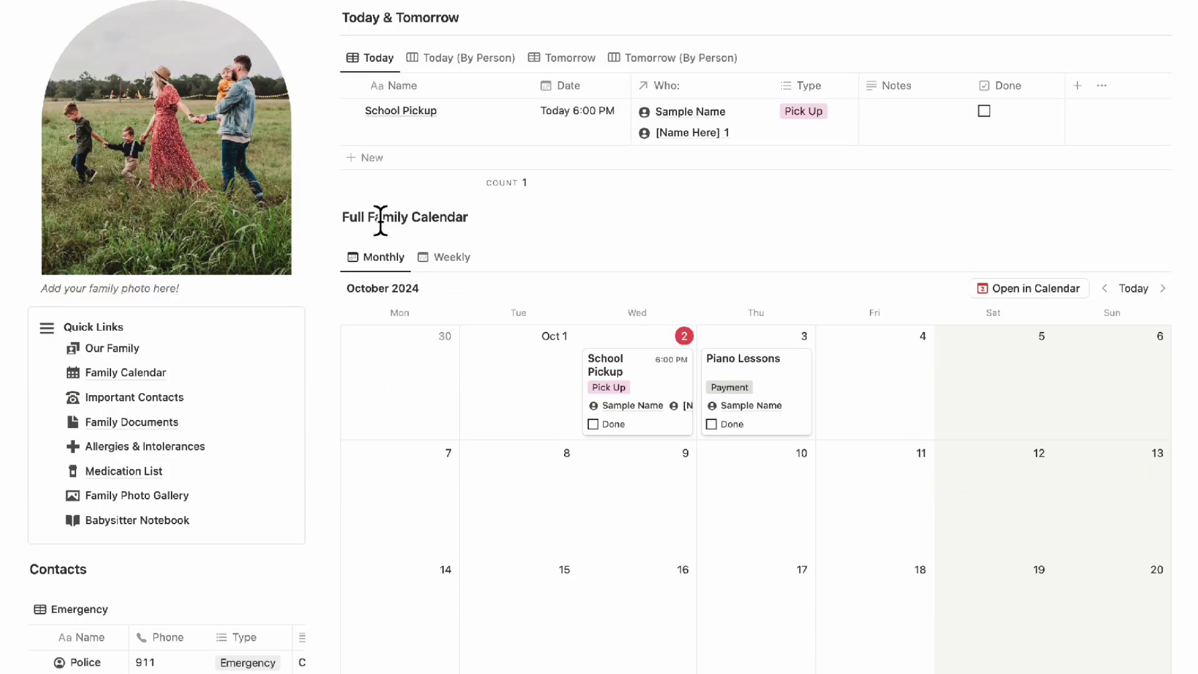
pyautogui.click(175, 450)
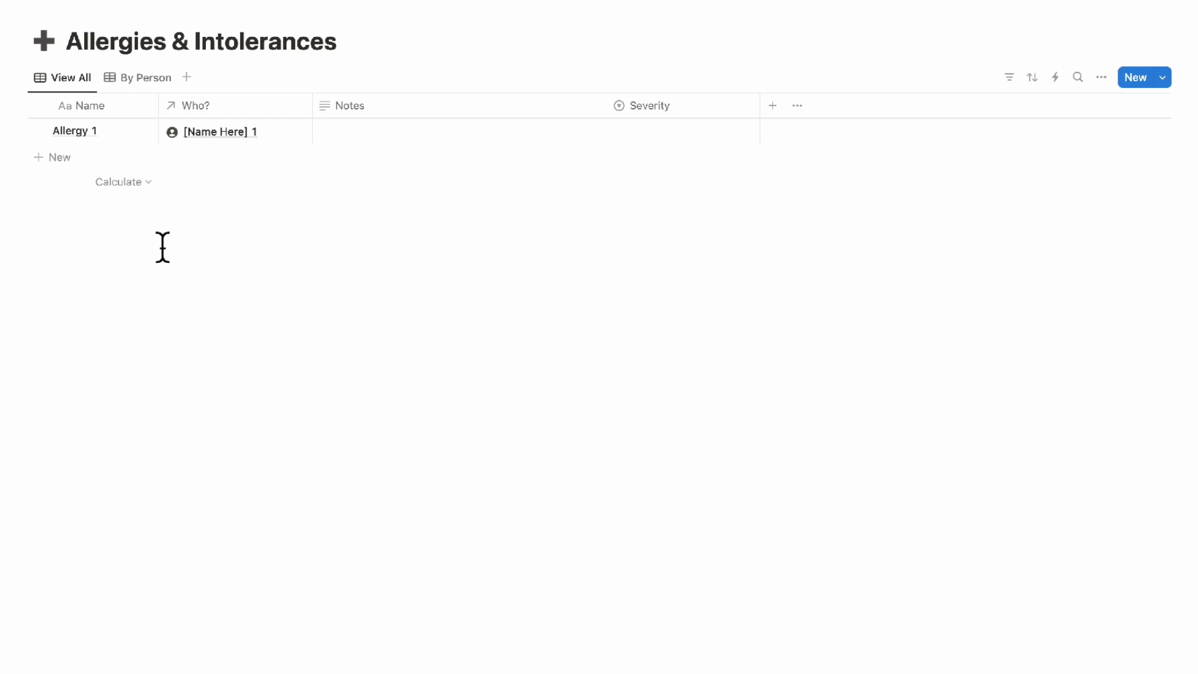
# Step: Add an Allergy 2 row linked to Sample Name with !!!!! severity
pyautogui.click(91, 157)
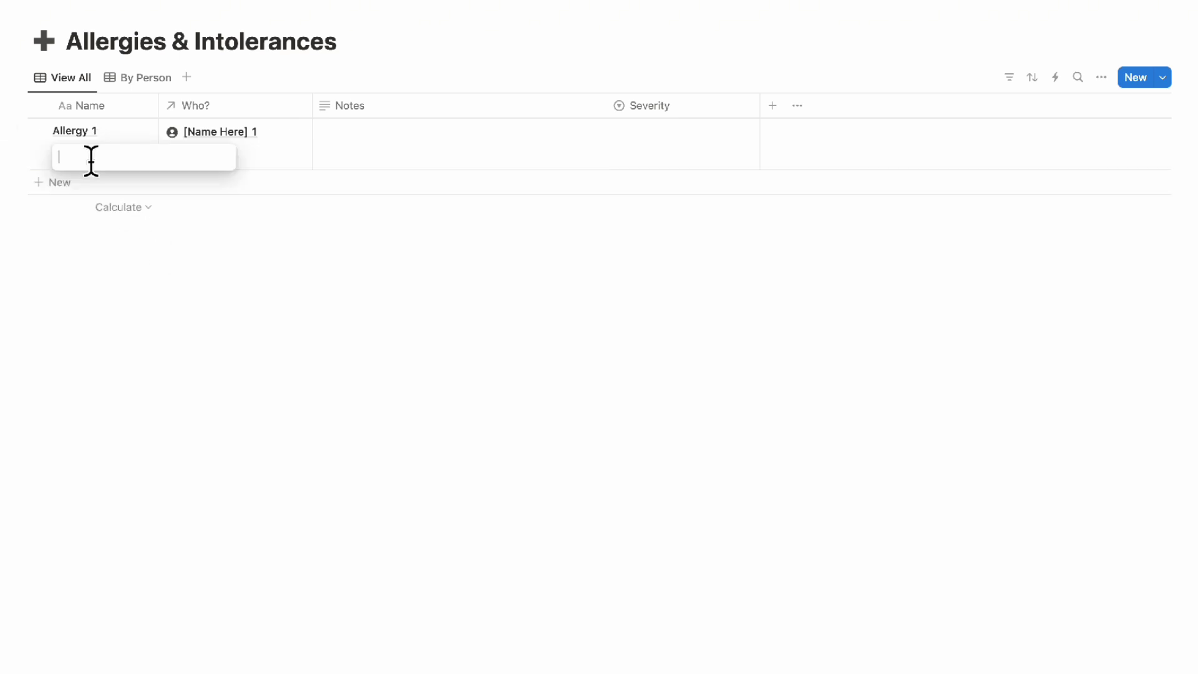
pyautogui.press('Return')
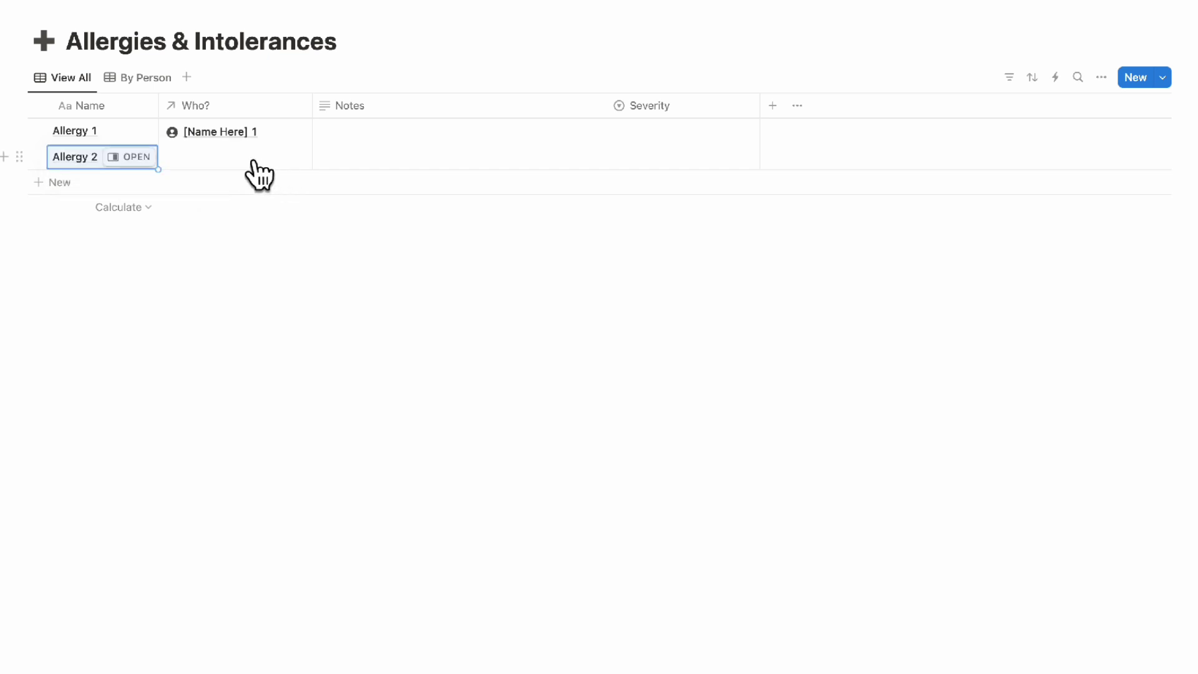
pyautogui.click(252, 160)
pyautogui.click(276, 239)
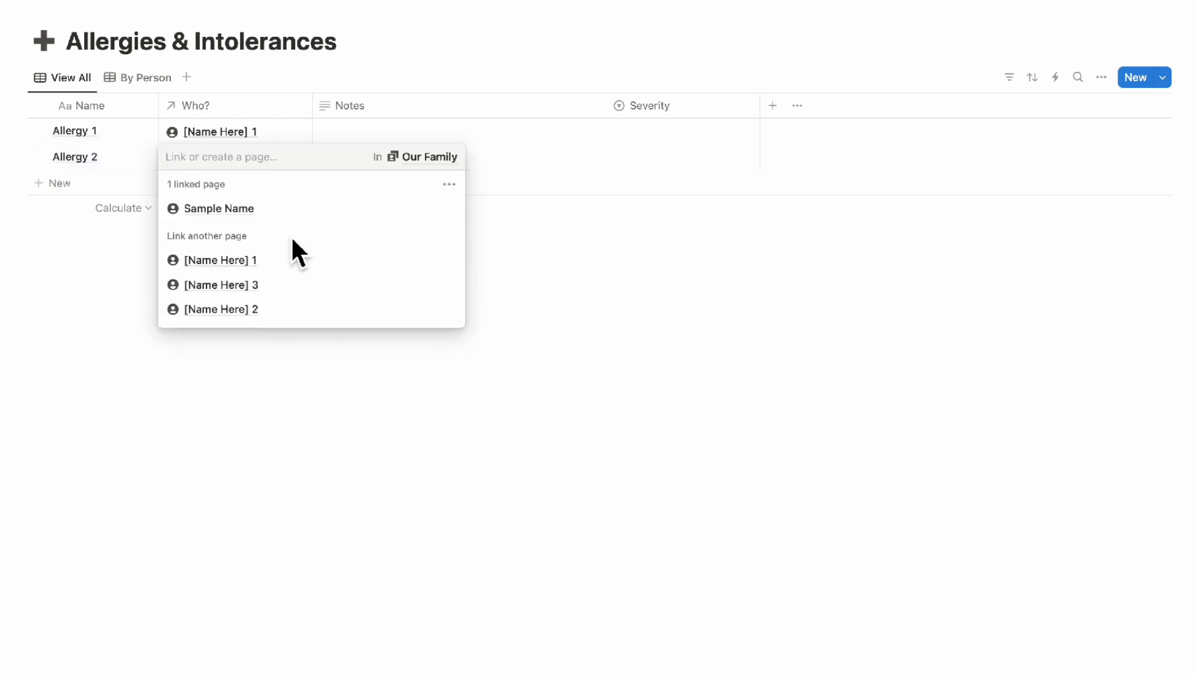
pyautogui.press('Escape')
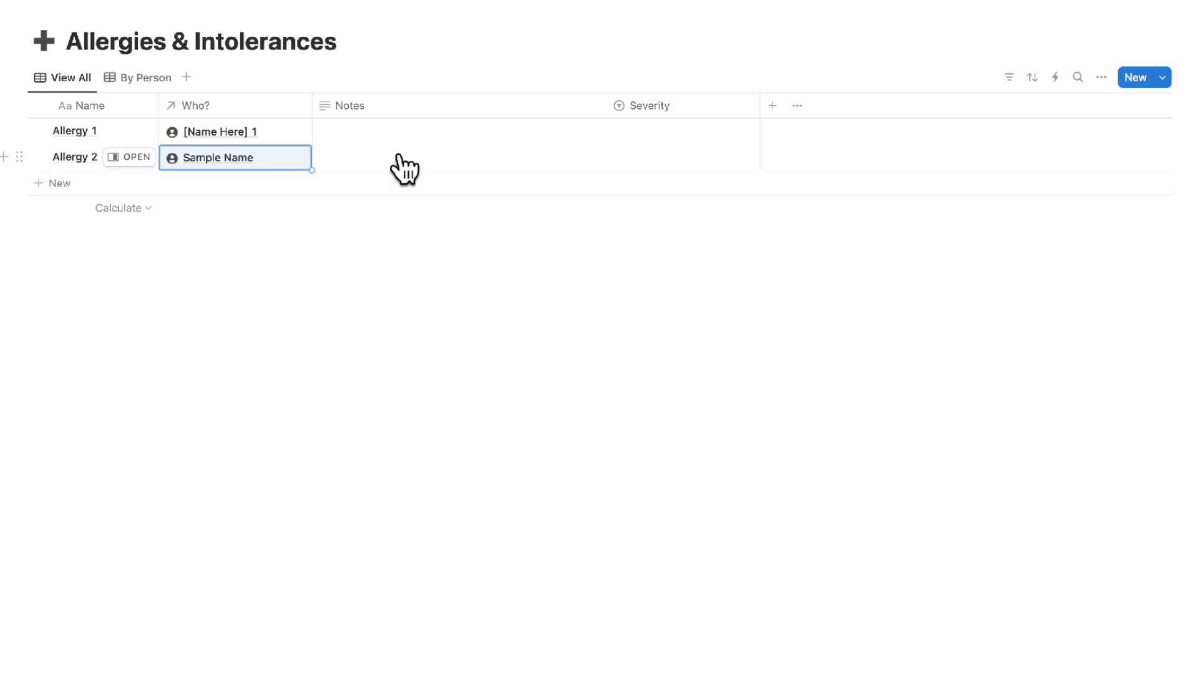
pyautogui.click(675, 164)
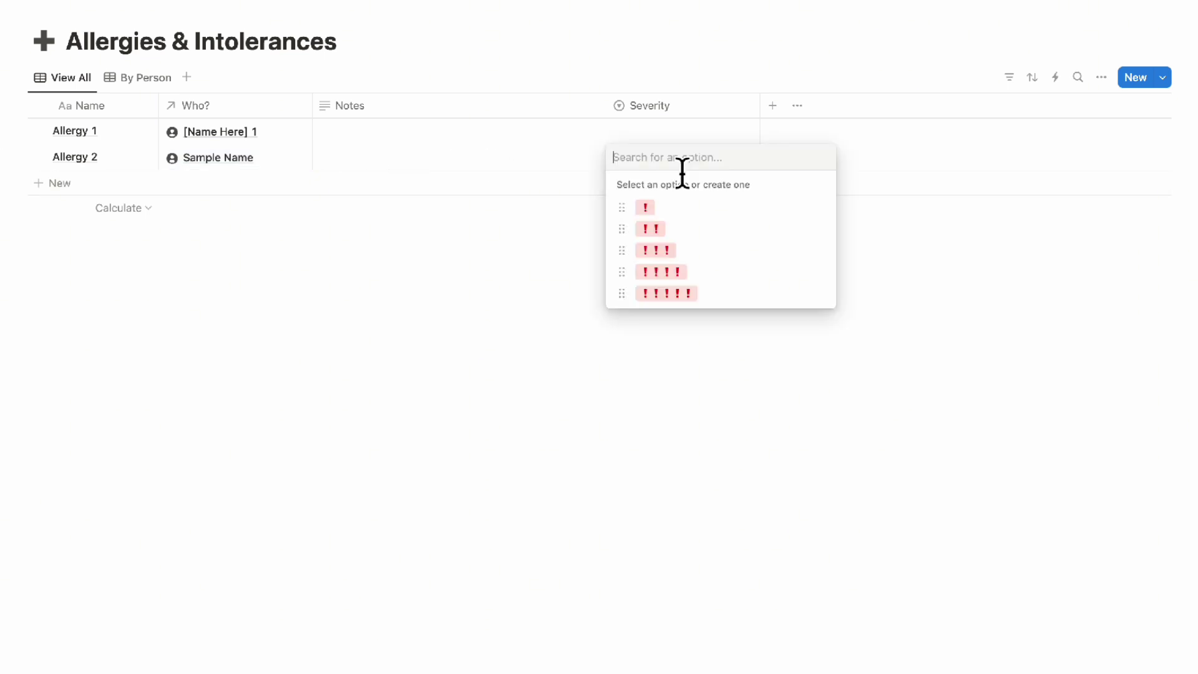
pyautogui.click(716, 292)
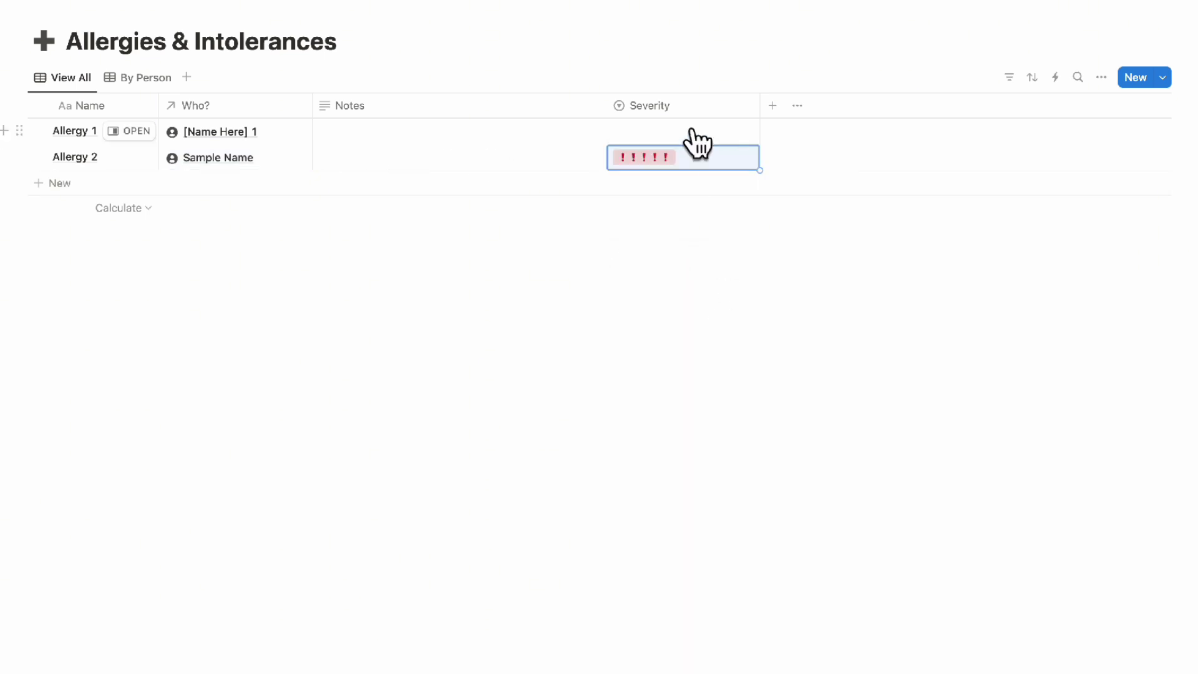
# Step: Note 'This is severe use an epipen' on Allergy 2, then check By Person and View All
pyautogui.click(448, 168)
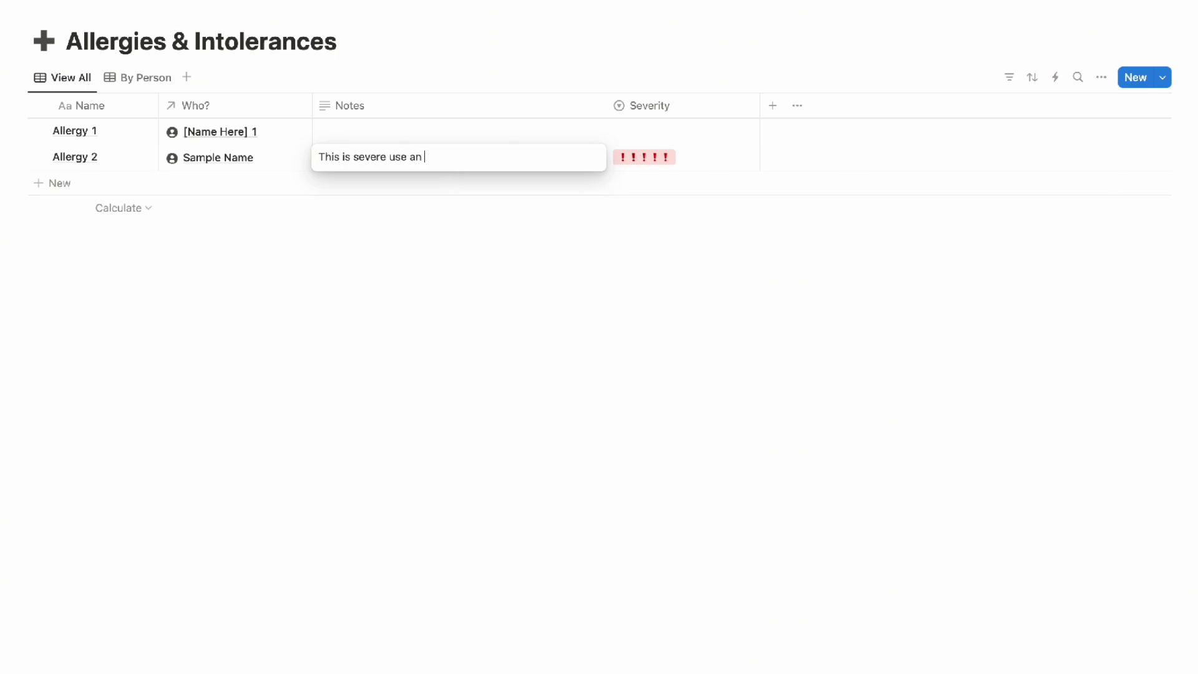
pyautogui.press('Escape')
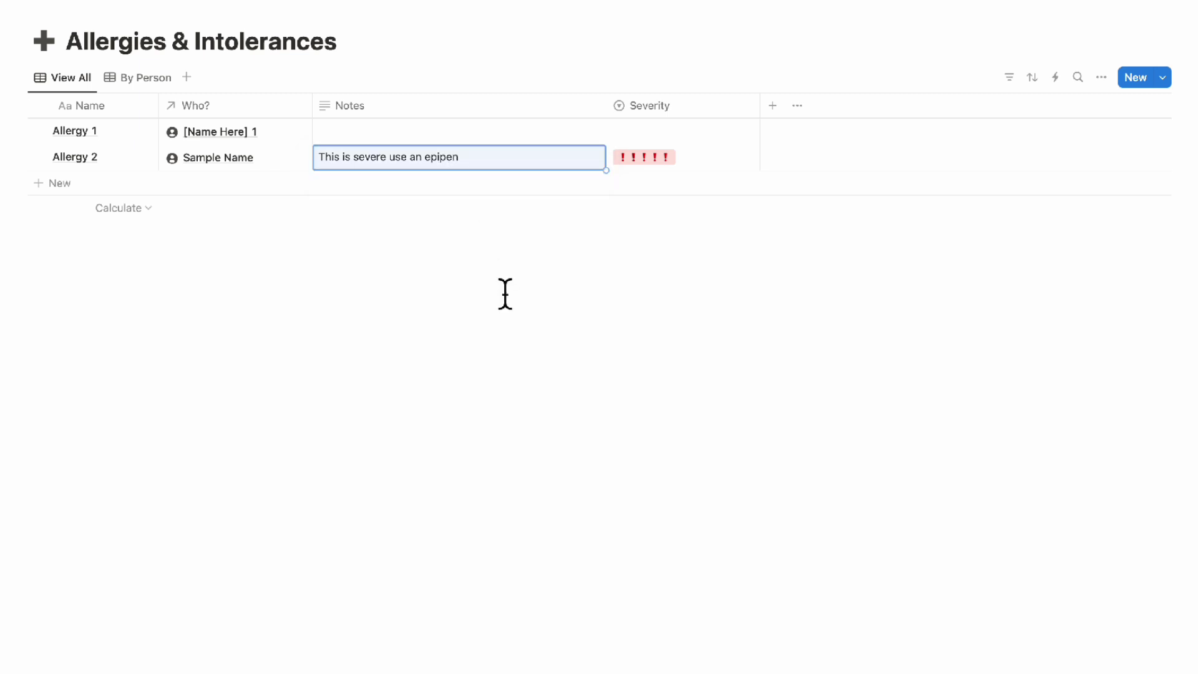
pyautogui.click(144, 77)
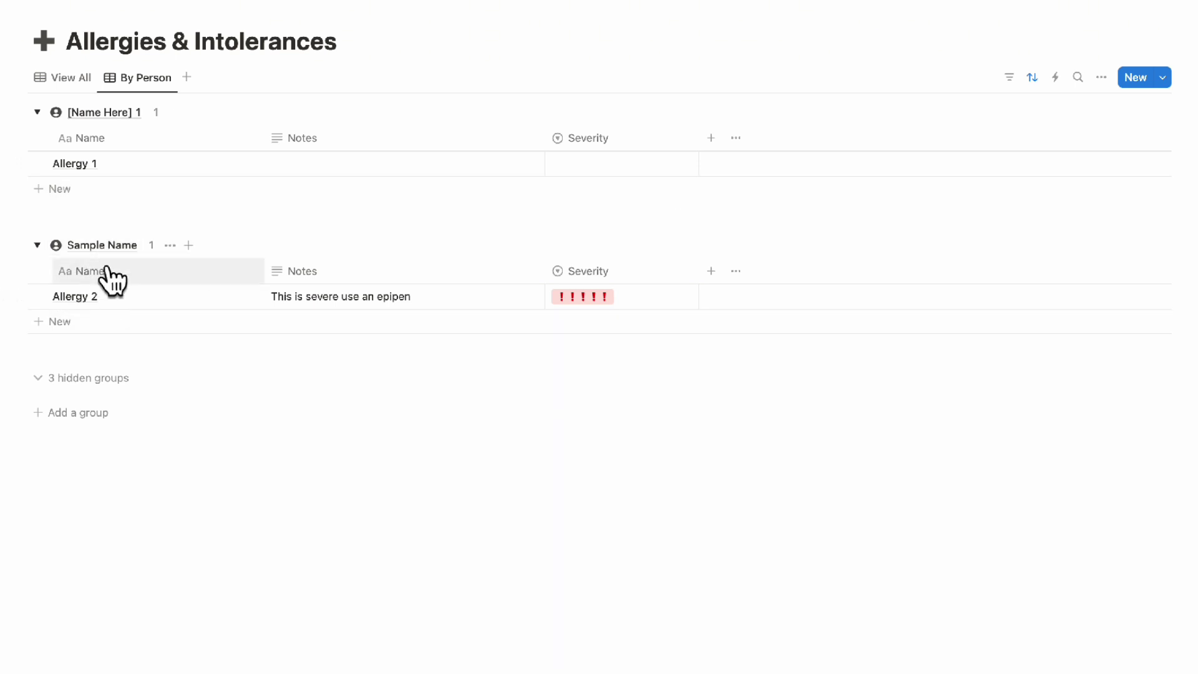
pyautogui.click(64, 78)
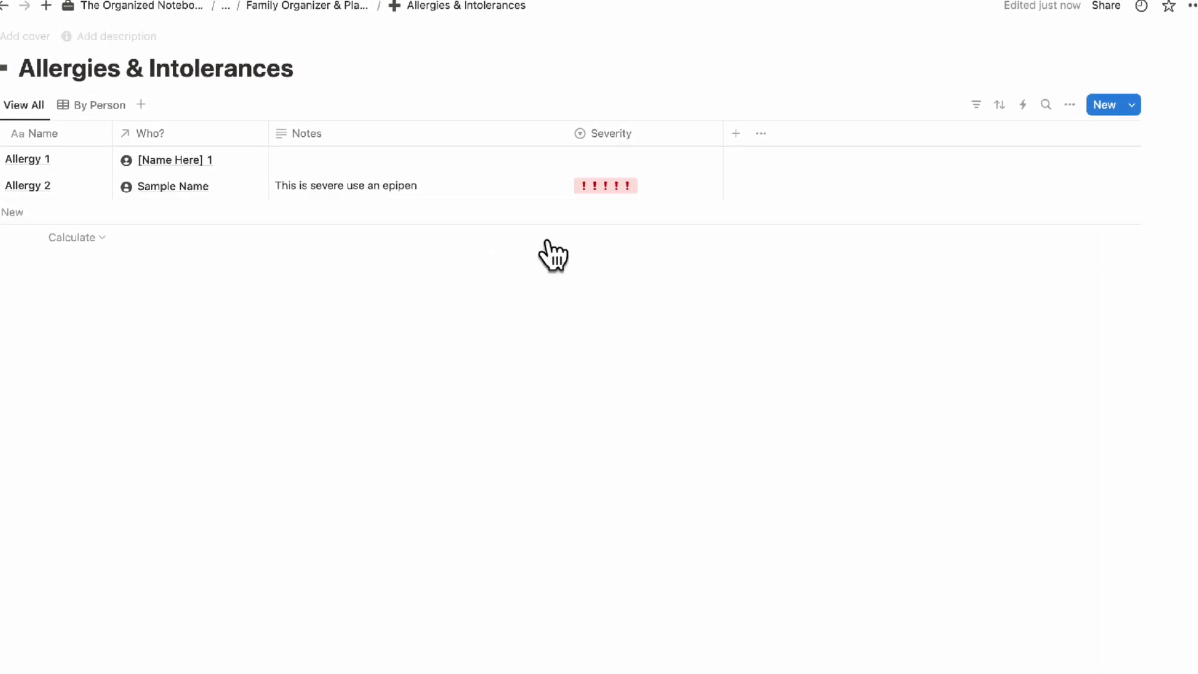
pyautogui.click(1100, 10)
pyautogui.click(883, 42)
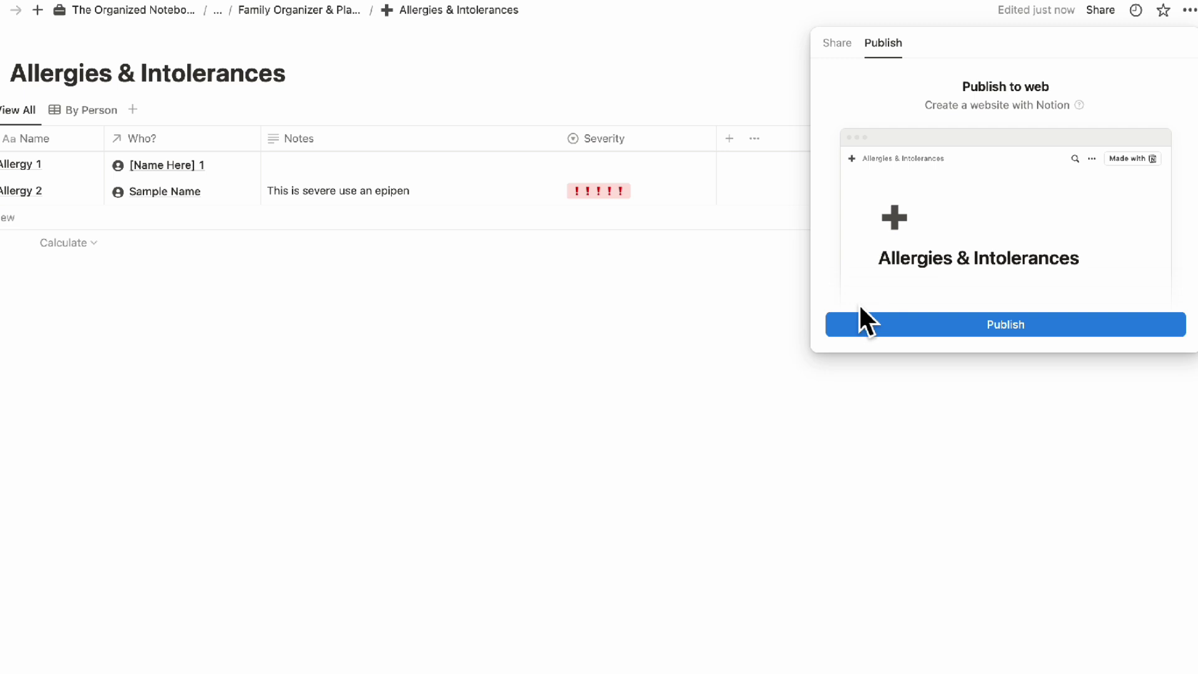
pyautogui.click(718, 295)
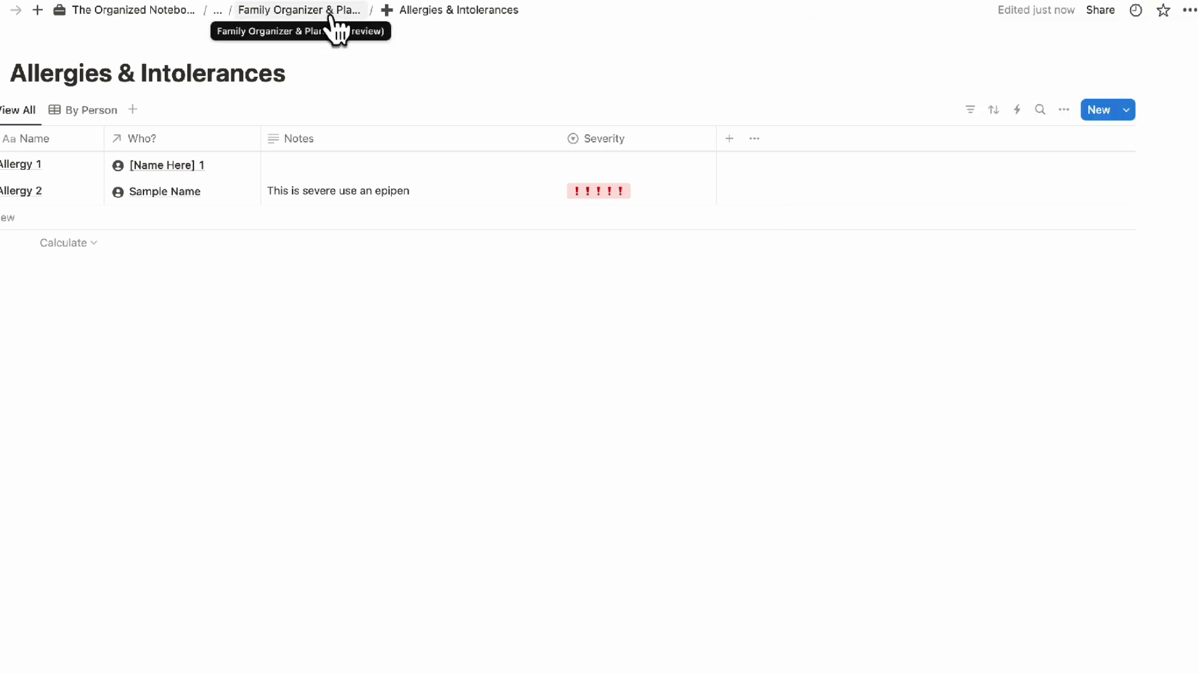
# Step: Open Medication List from the planner and browse its Expired, By How Often, By Person and Current Medications views
pyautogui.click(331, 15)
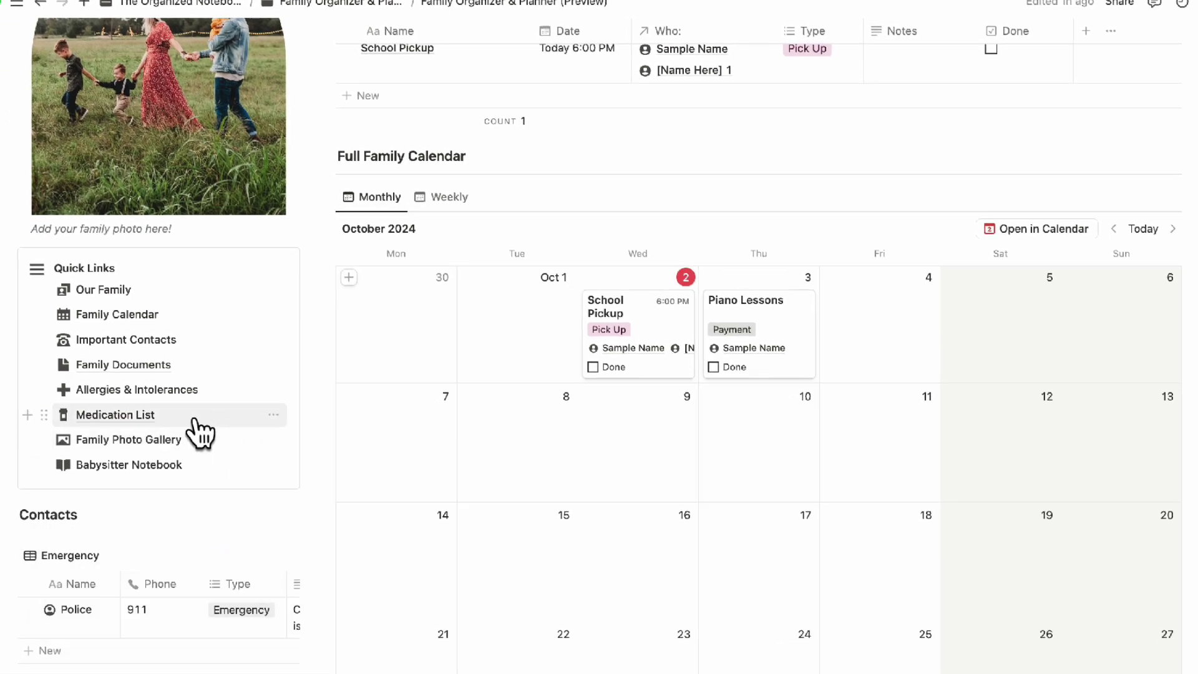
pyautogui.click(138, 416)
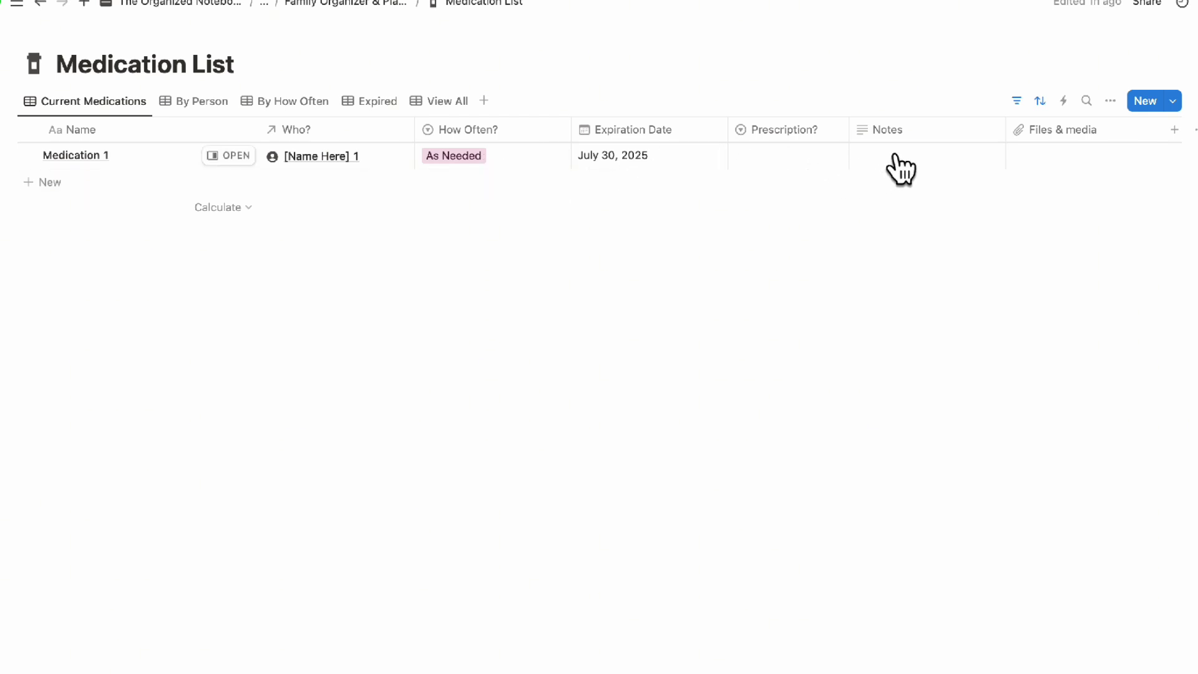
pyautogui.click(365, 106)
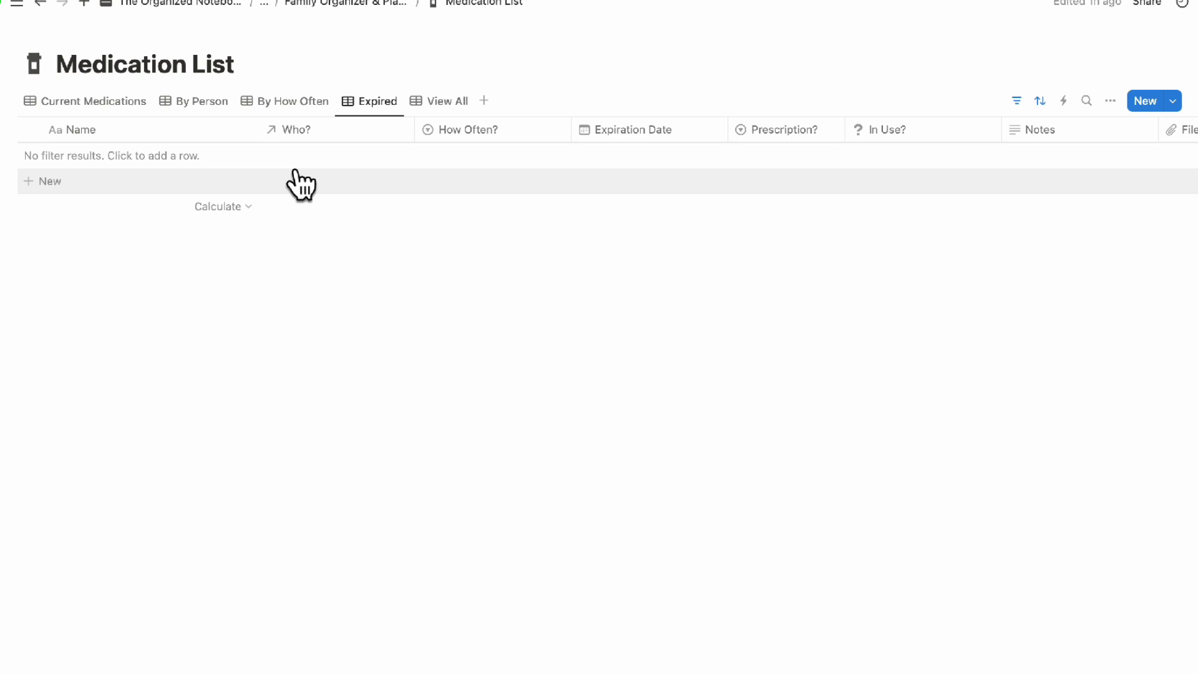
pyautogui.click(297, 107)
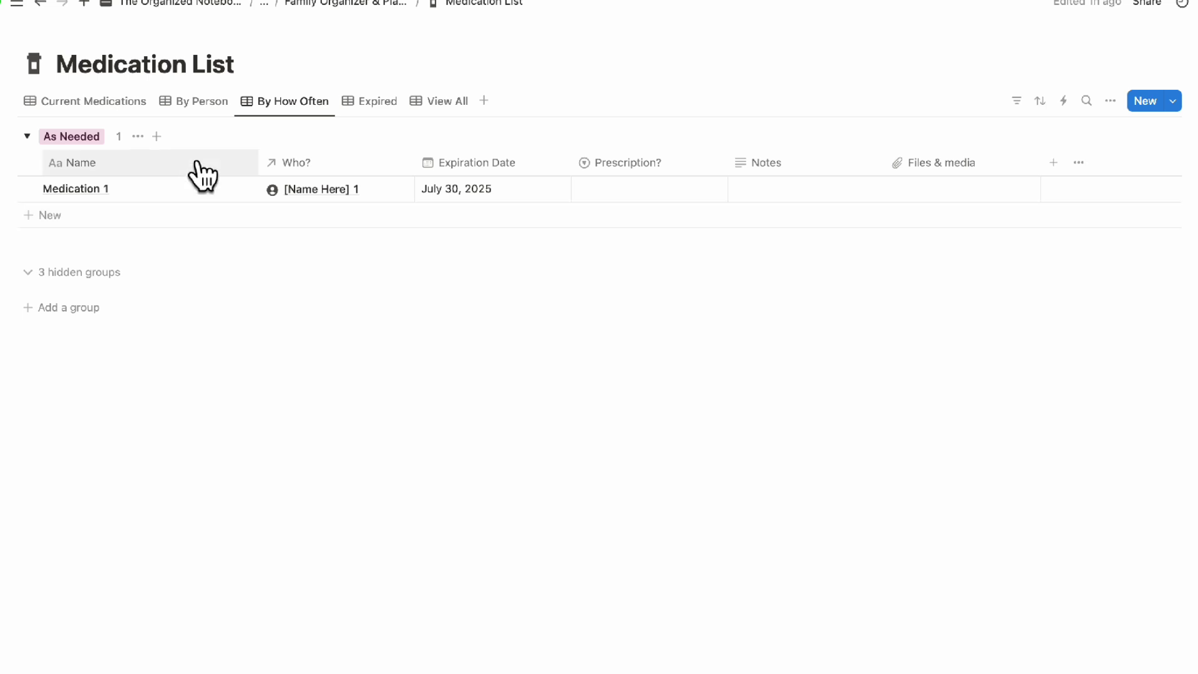
pyautogui.click(197, 103)
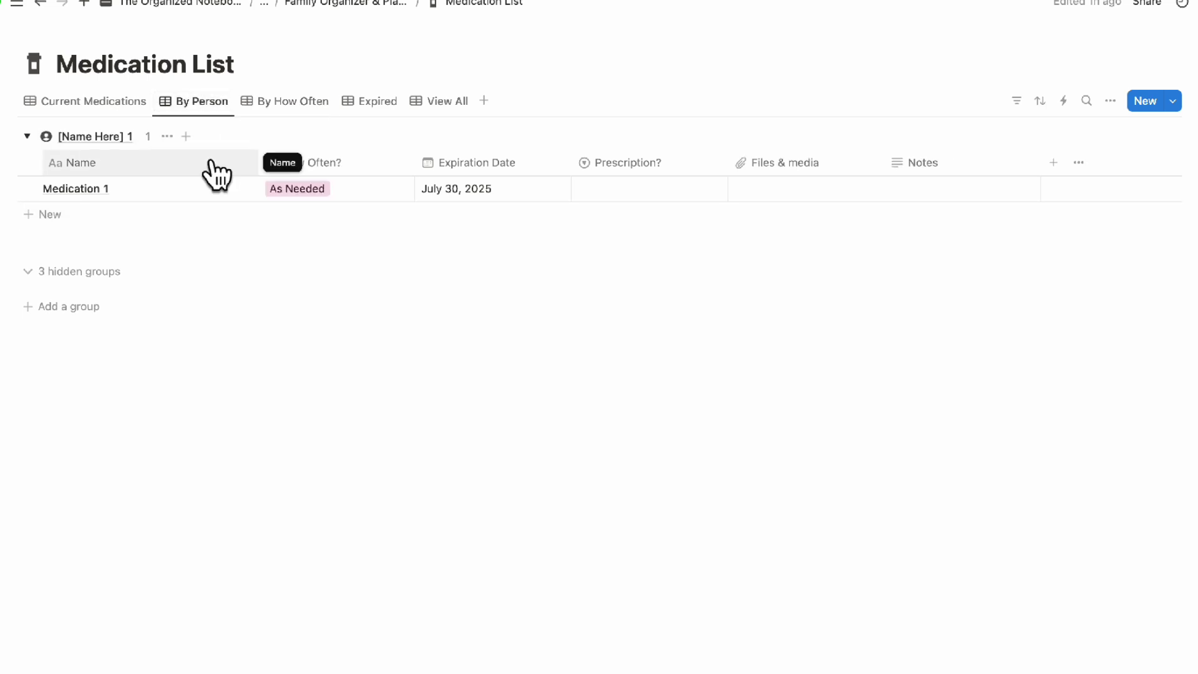
pyautogui.click(87, 102)
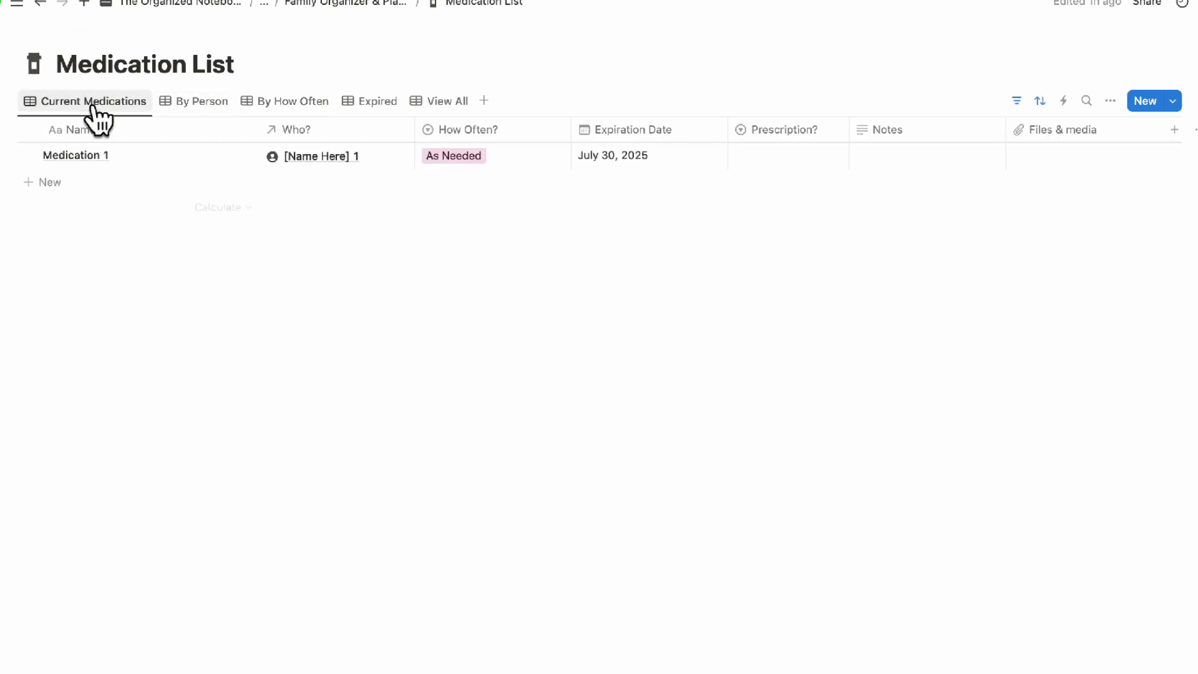
# Step: Try a new medication row's expiration date, How Often and Prescription fields, then return to the planner page
pyautogui.click(108, 184)
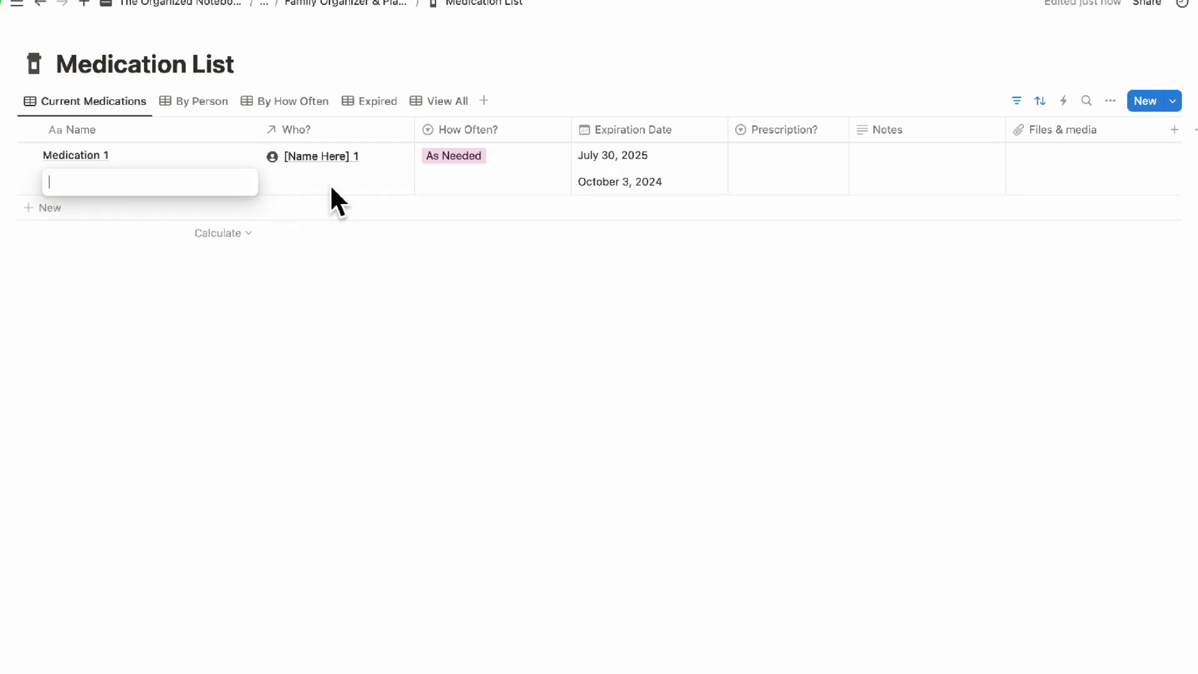
pyautogui.click(635, 182)
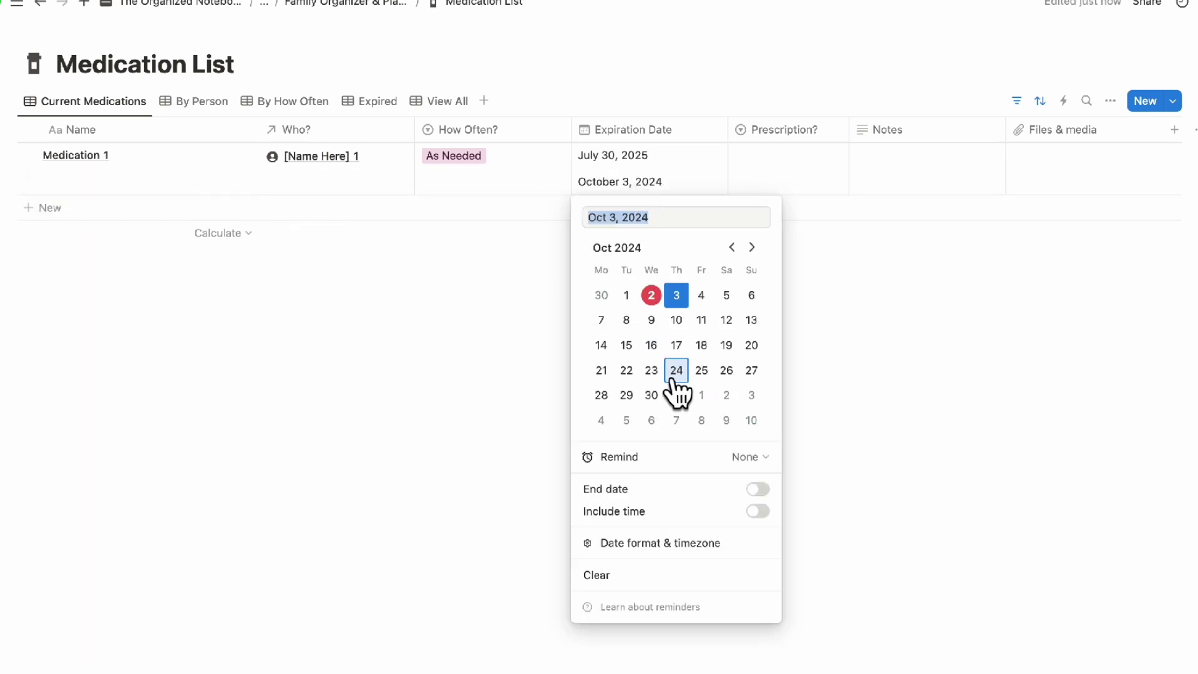
pyautogui.click(492, 182)
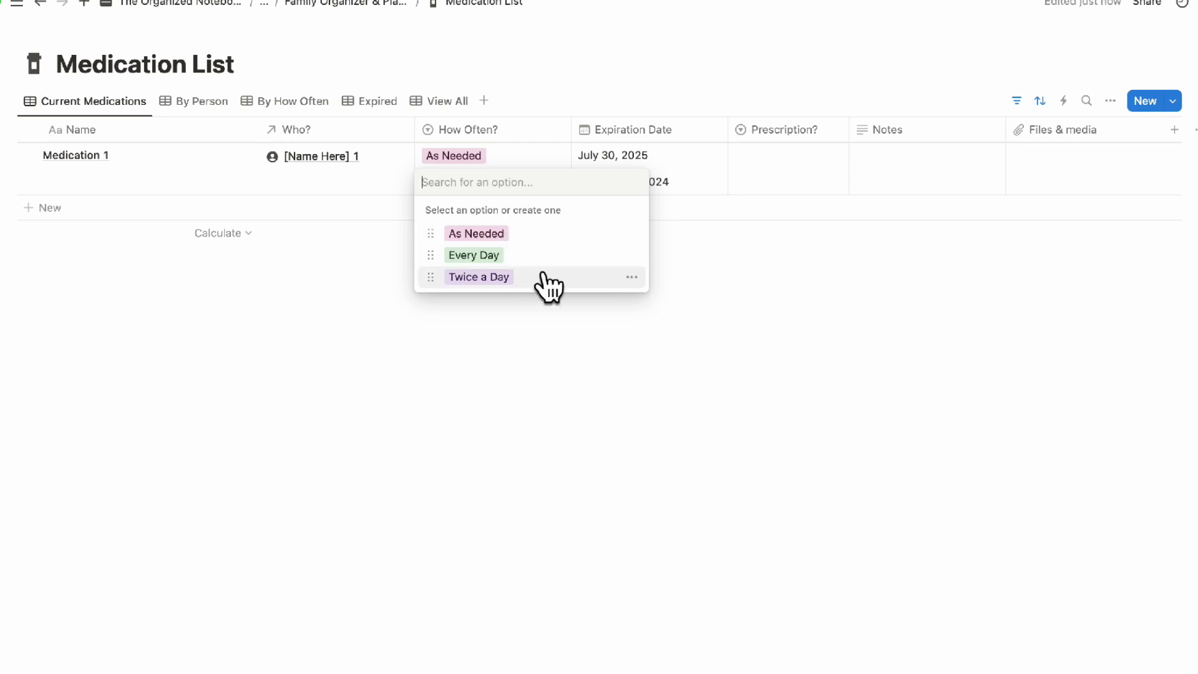
pyautogui.click(711, 281)
pyautogui.click(804, 181)
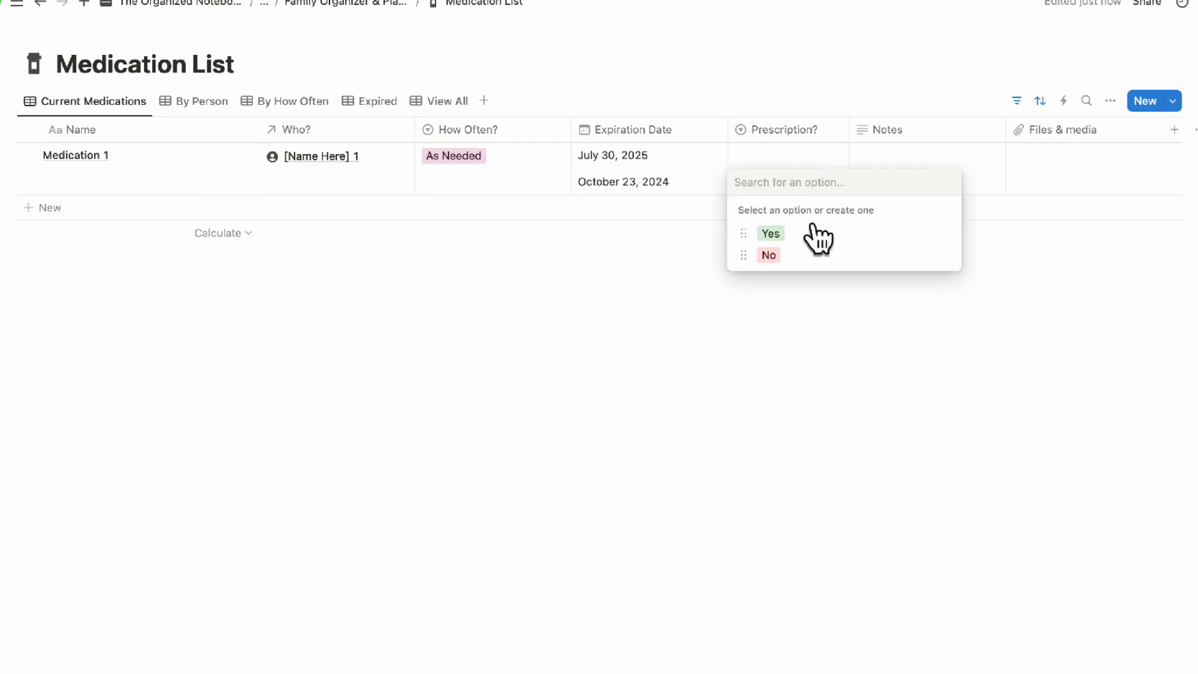
pyautogui.click(837, 347)
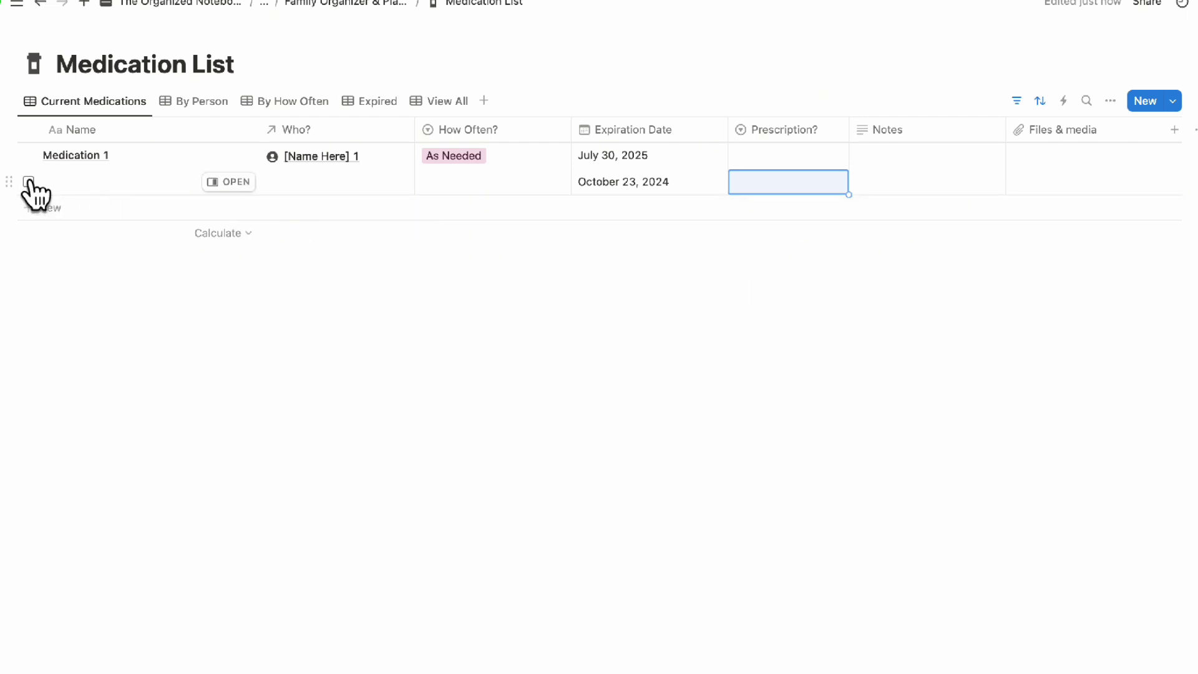
pyautogui.click(361, 3)
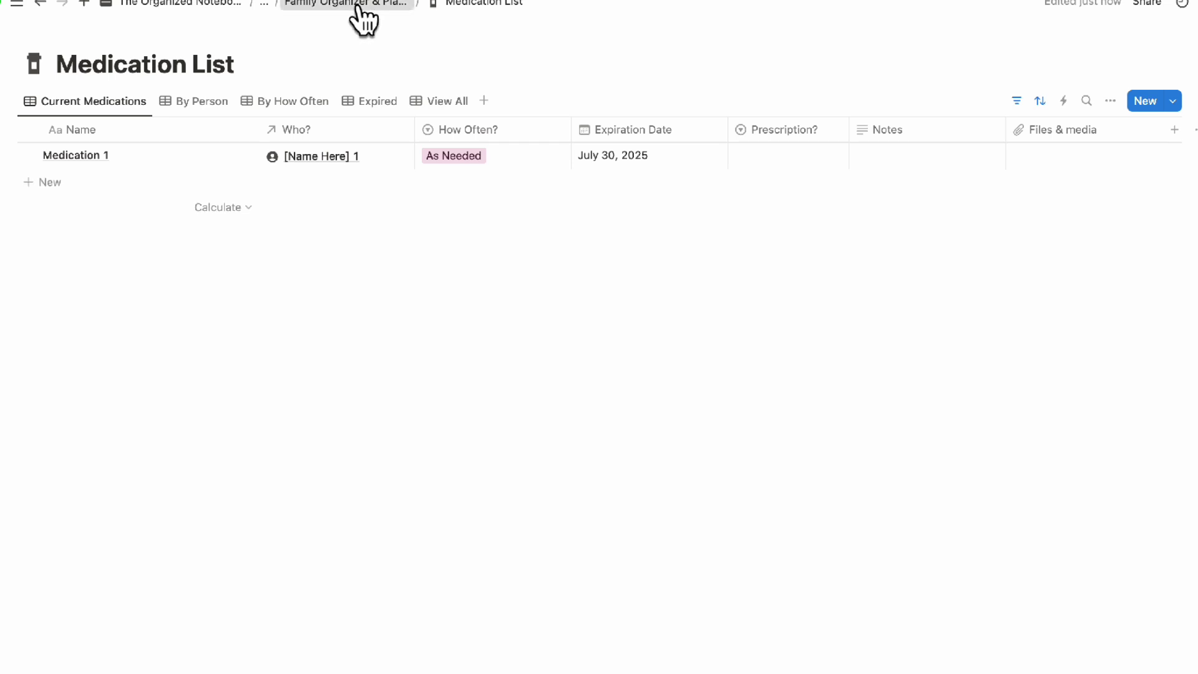
pyautogui.scroll(-5, 409, 219)
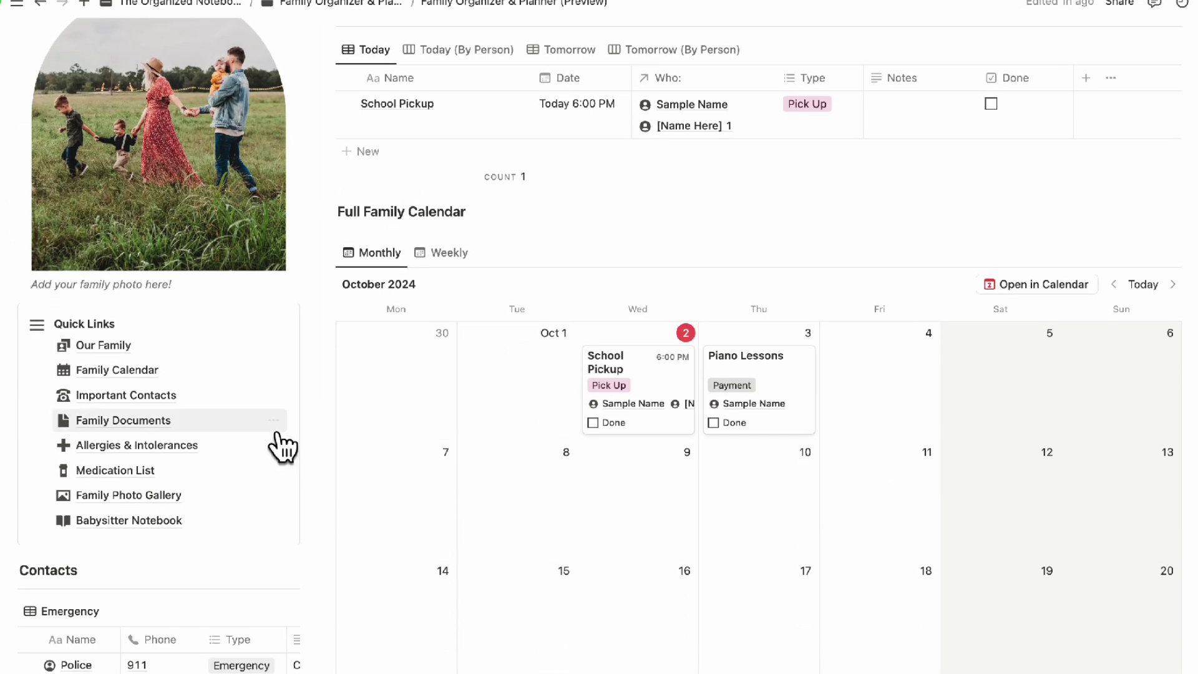
# Step: In Family Photo Gallery, create a 'Day in the mountains' entry dated October 3, 2024, tagged Vacation Photos
pyautogui.click(148, 499)
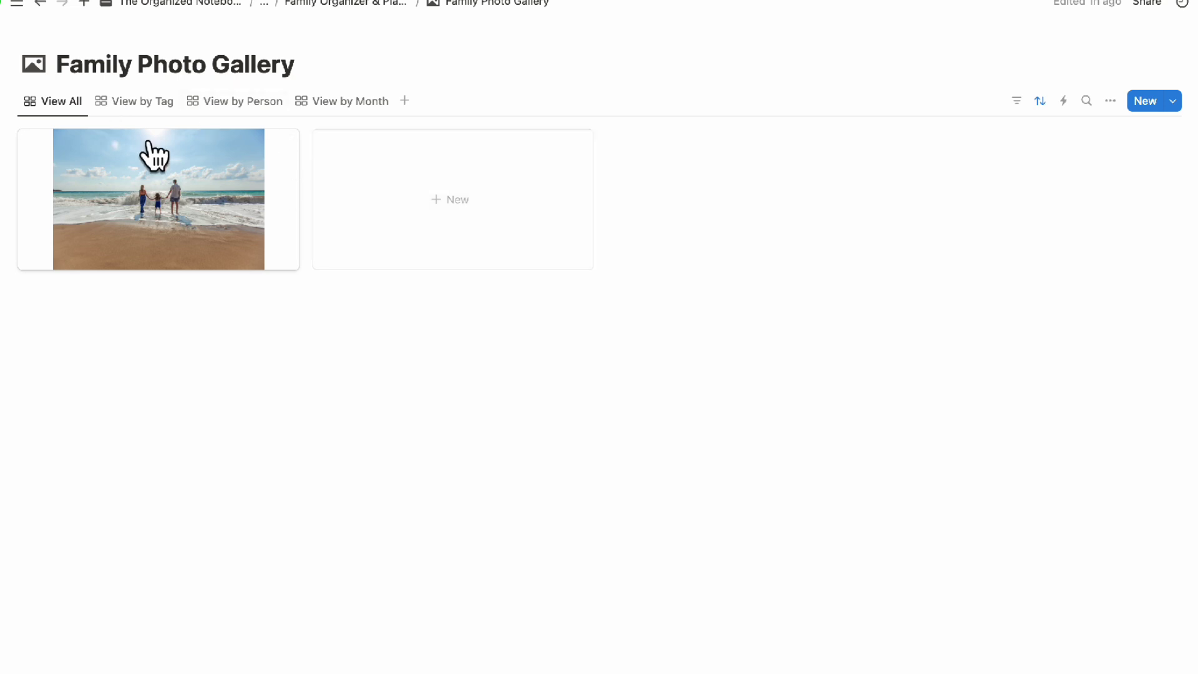
pyautogui.click(451, 253)
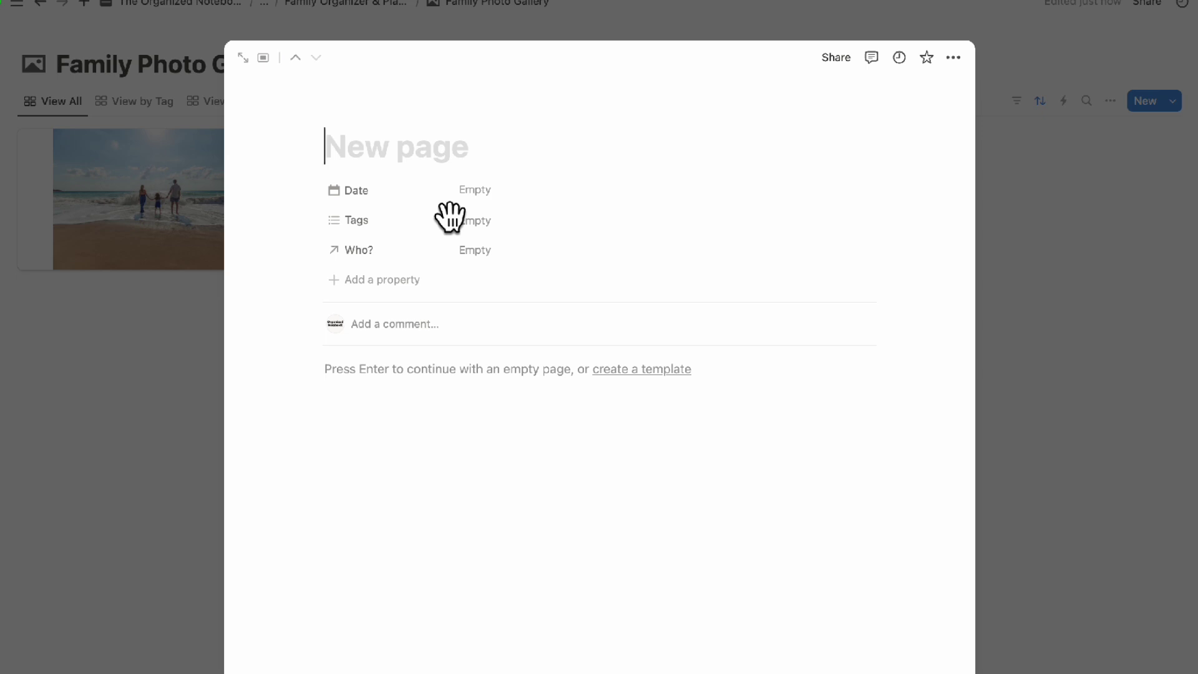
pyautogui.write('Day in the mountains')
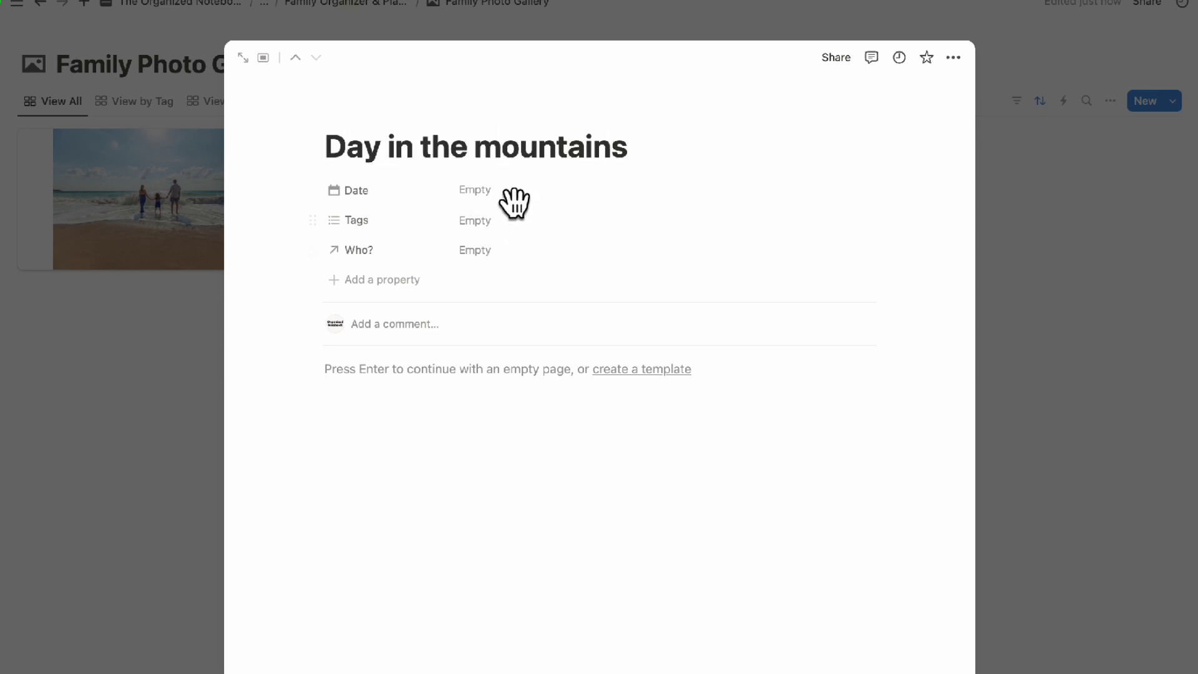
pyautogui.click(507, 189)
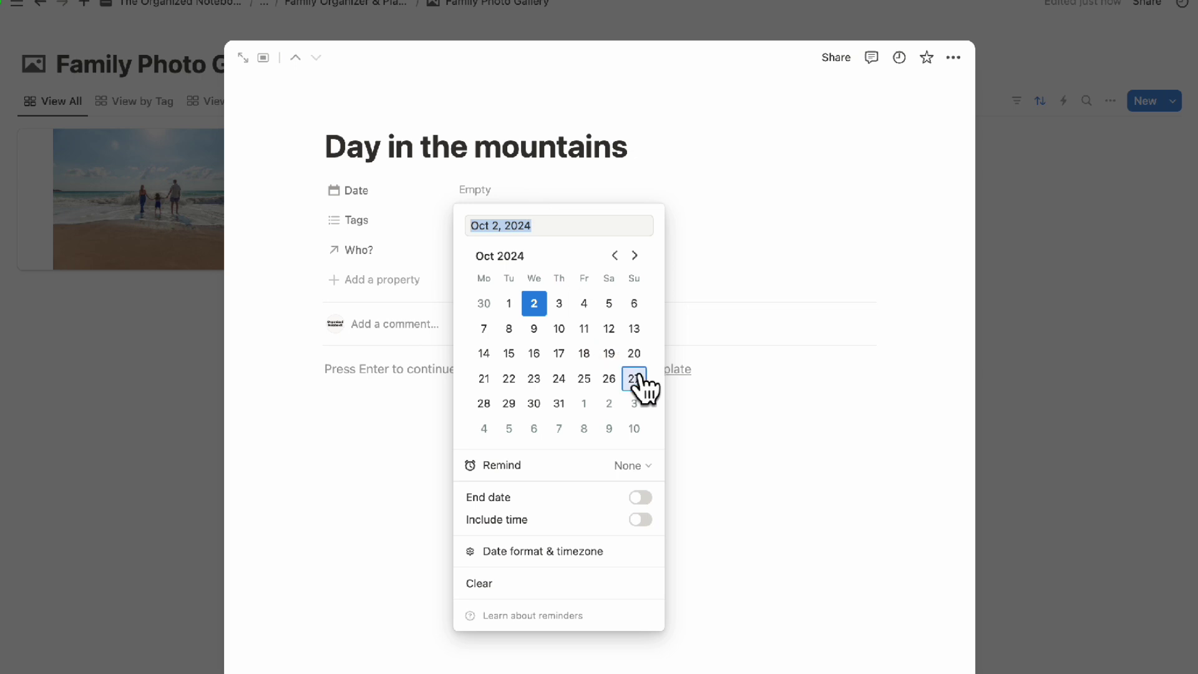
pyautogui.click(559, 303)
pyautogui.click(421, 229)
pyautogui.click(534, 224)
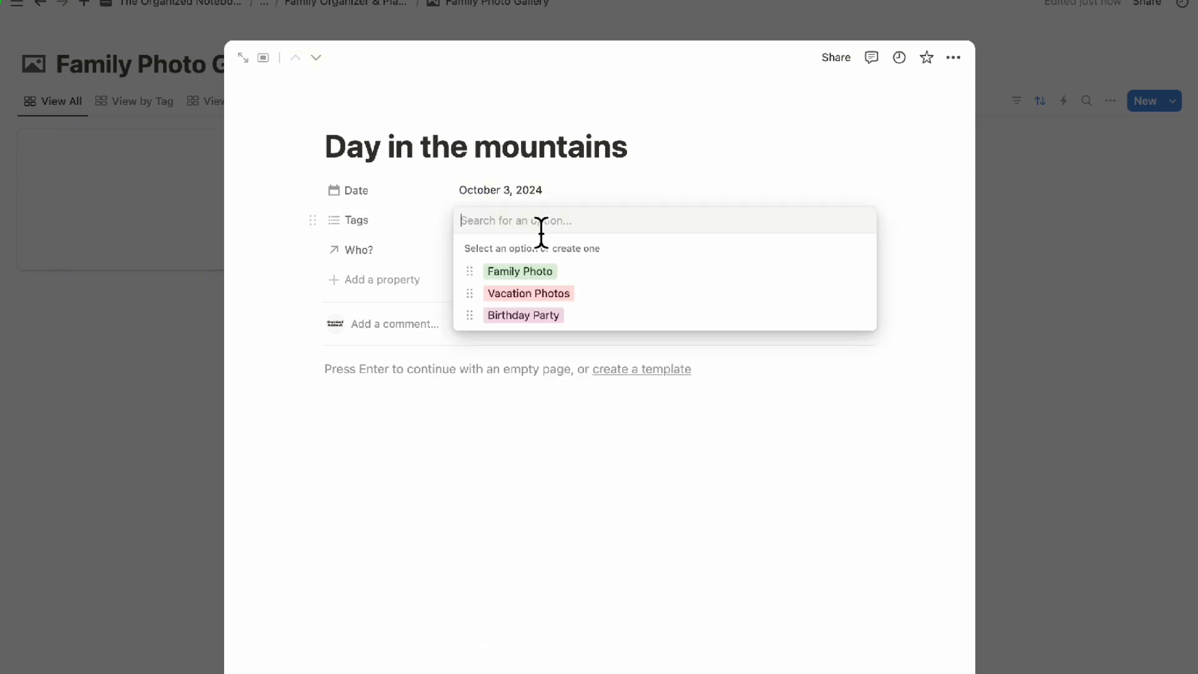
pyautogui.click(601, 304)
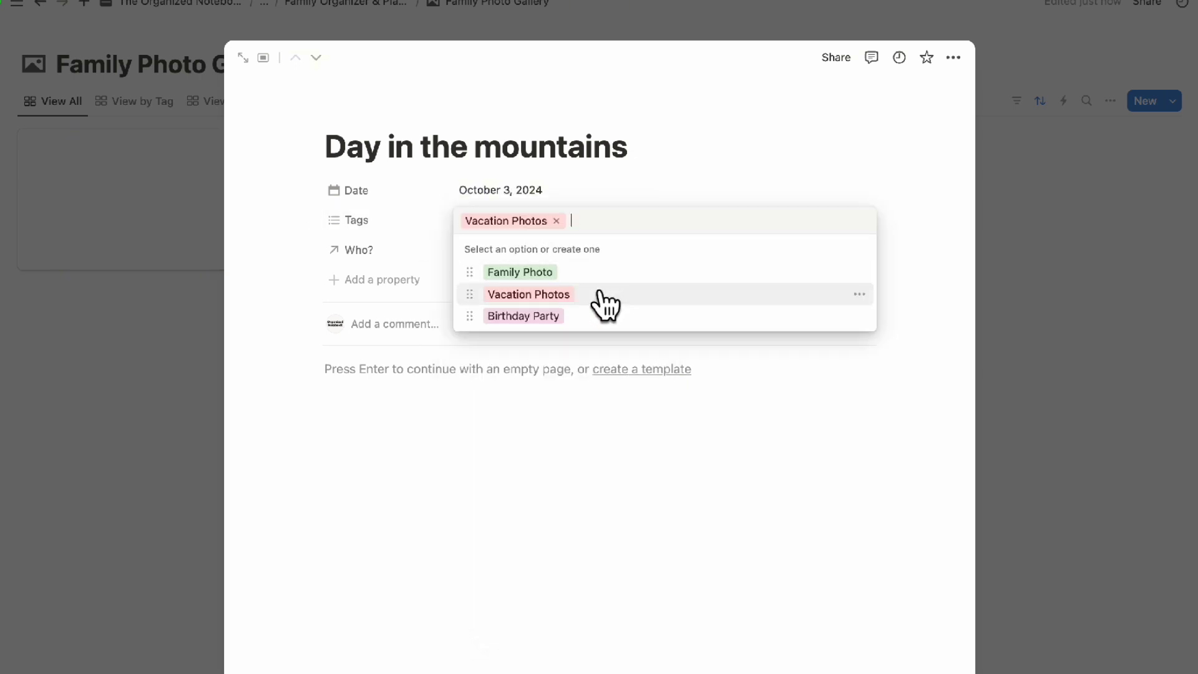
pyautogui.click(613, 177)
# Step: Link [Name Here] 1 and [Name Here] 3 in the photo's Who? field
pyautogui.click(488, 250)
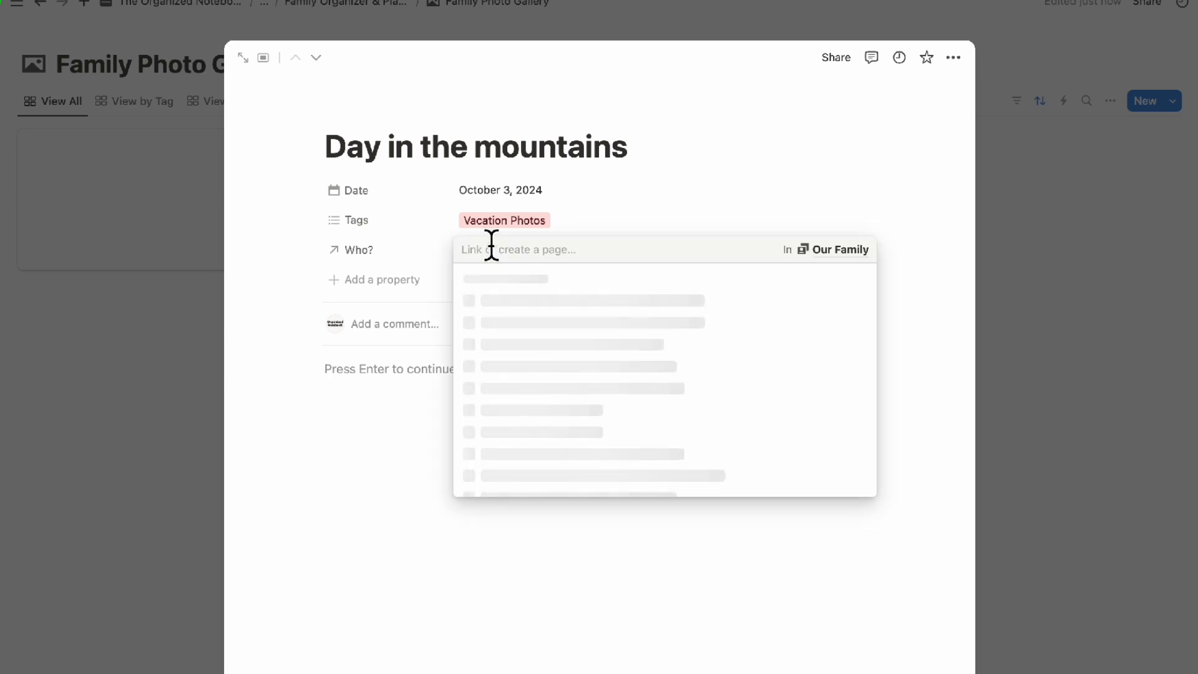
pyautogui.click(564, 328)
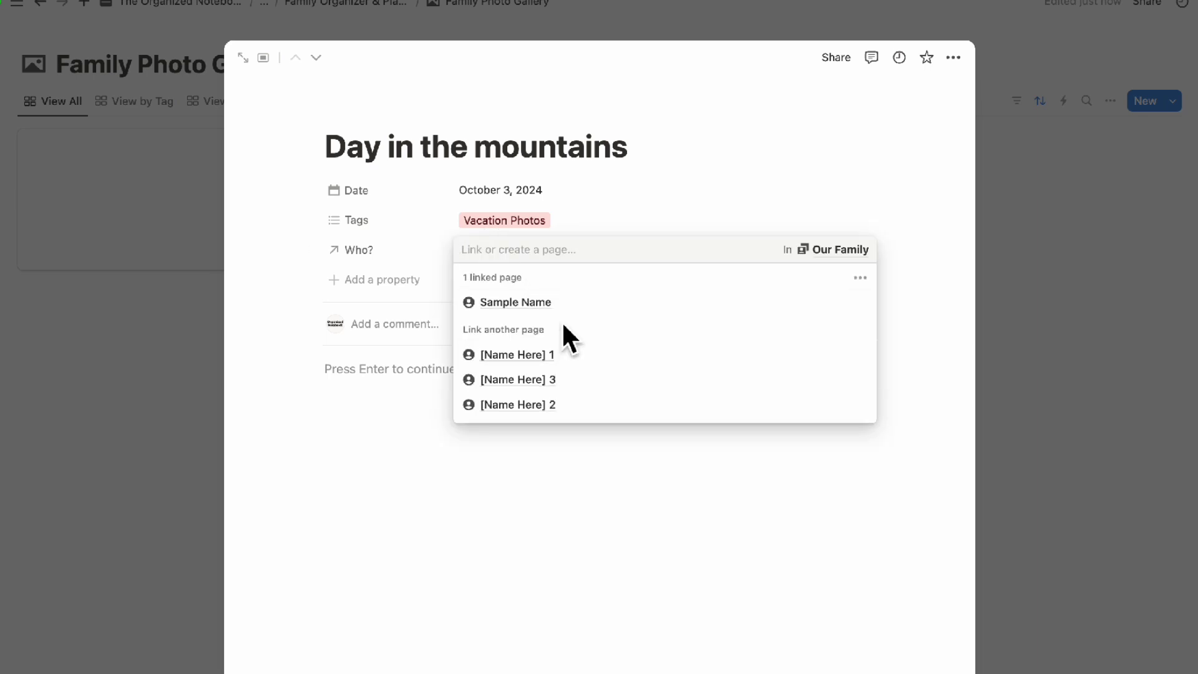
pyautogui.click(591, 358)
pyautogui.click(591, 386)
pyautogui.click(659, 222)
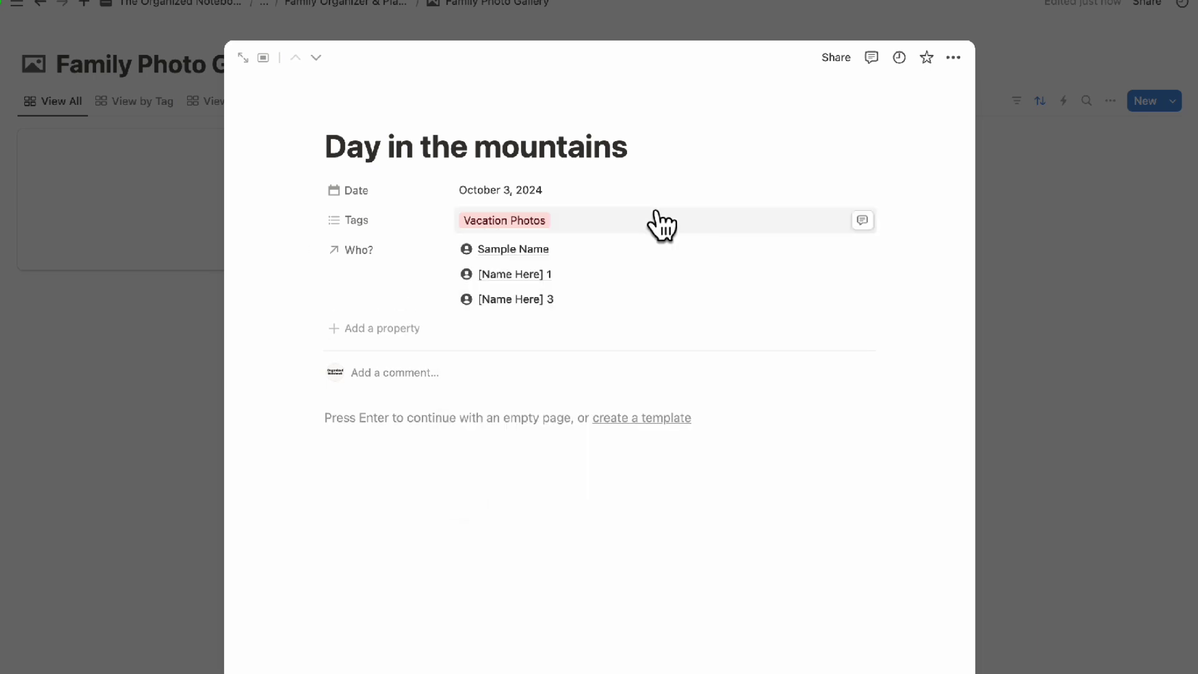
# Step: Set an Unsplash mountain lake cover found by searching 'moun', then reopen the page to check it
pyautogui.click(430, 116)
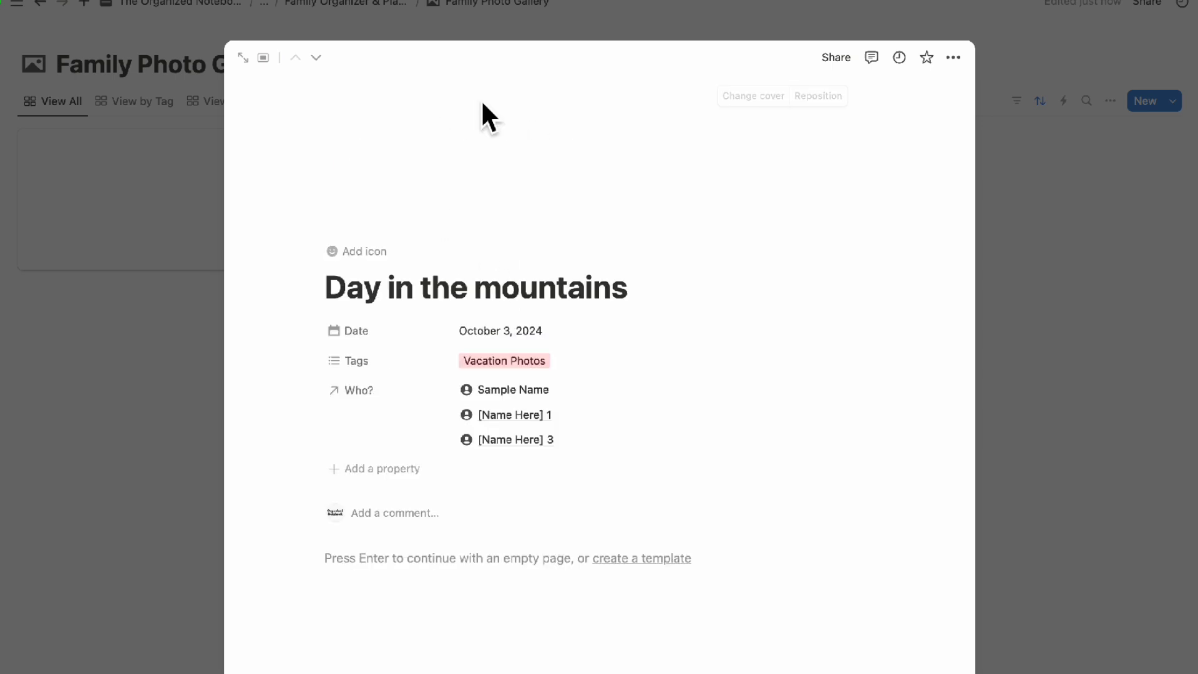
pyautogui.click(753, 95)
pyautogui.click(715, 123)
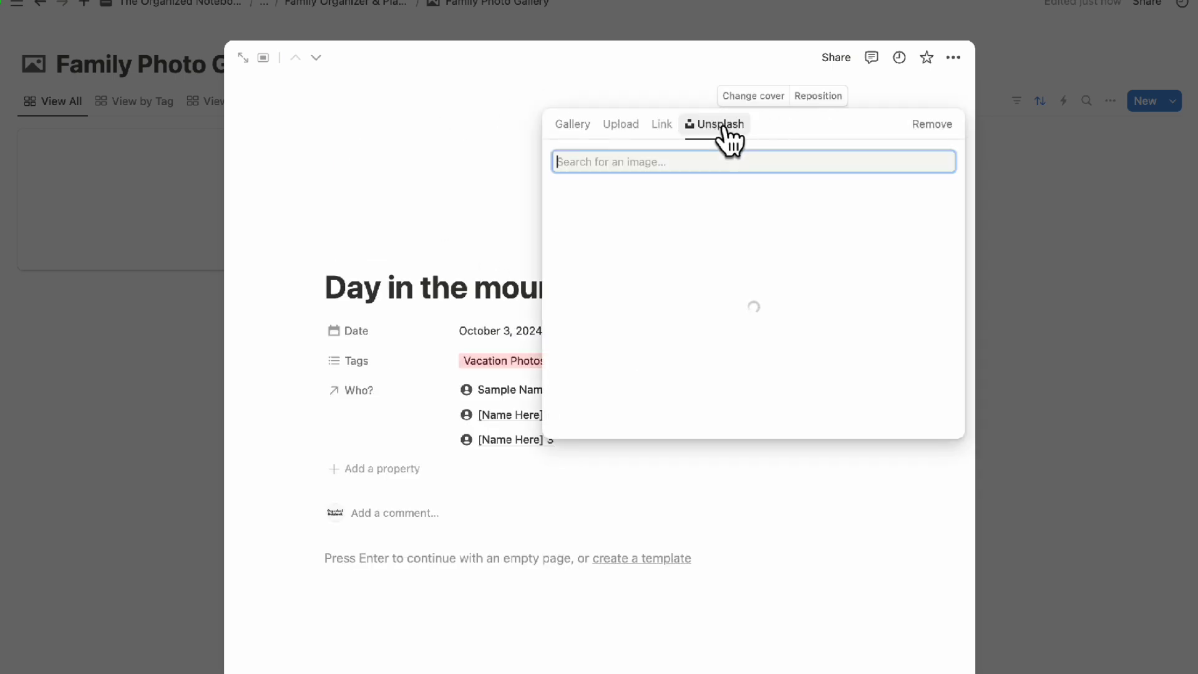
pyautogui.write('mountain')
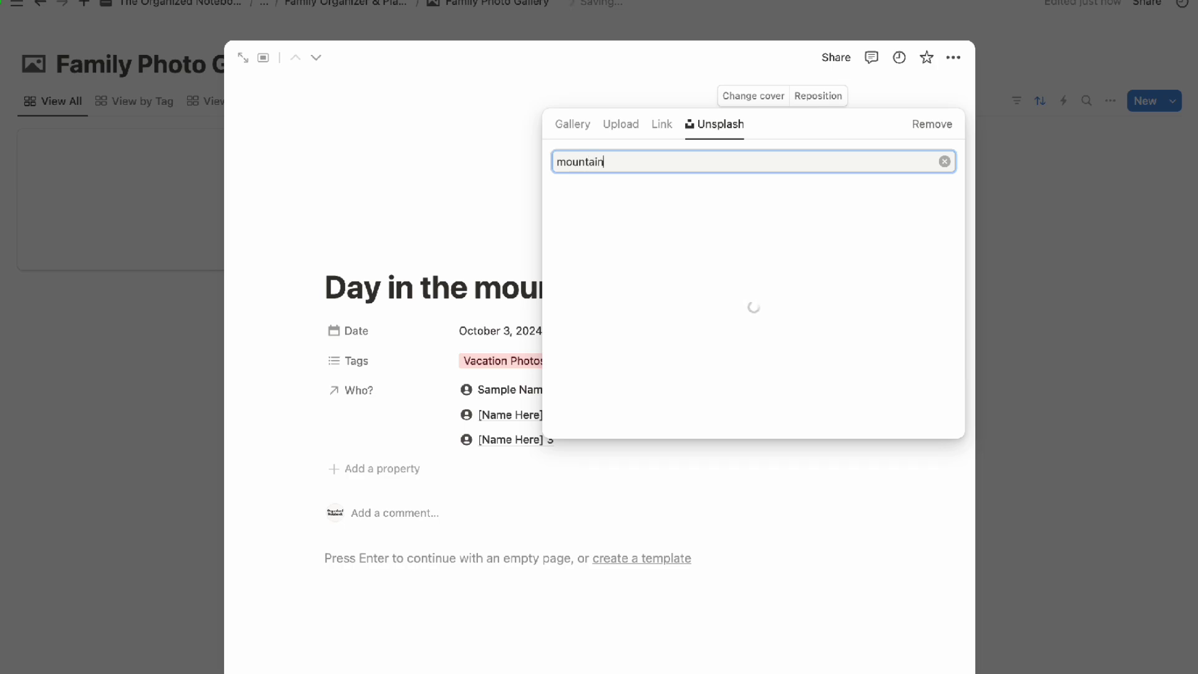
pyautogui.click(595, 206)
pyautogui.click(192, 403)
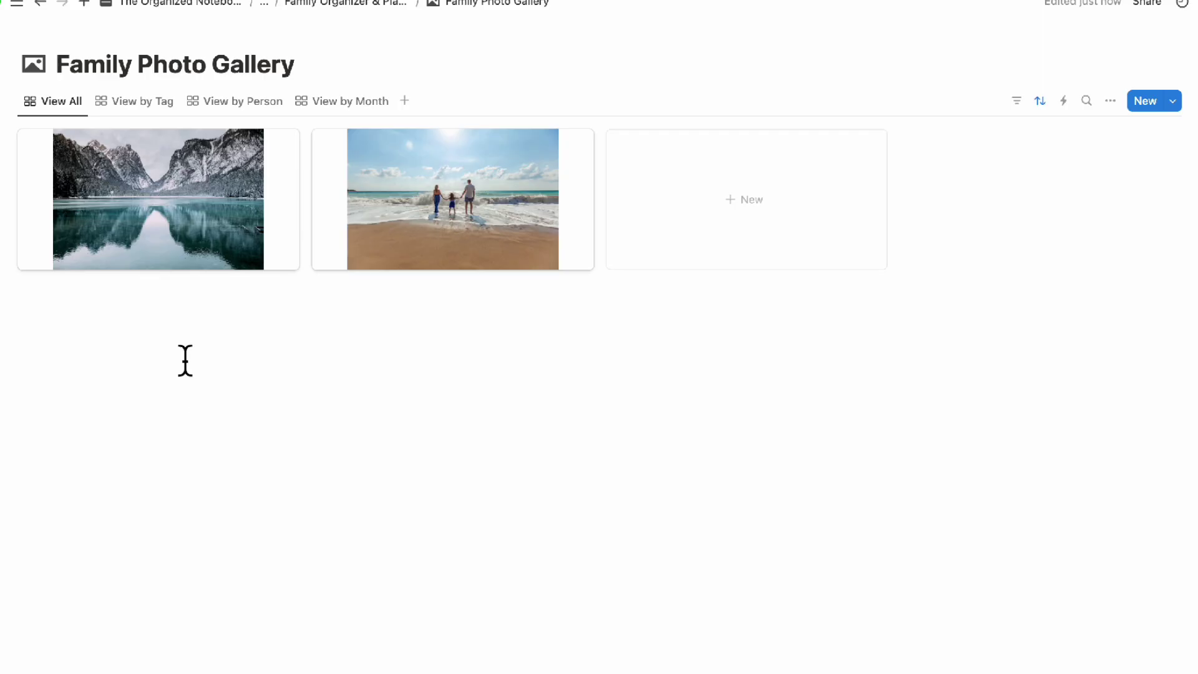
pyautogui.click(232, 224)
pyautogui.click(424, 561)
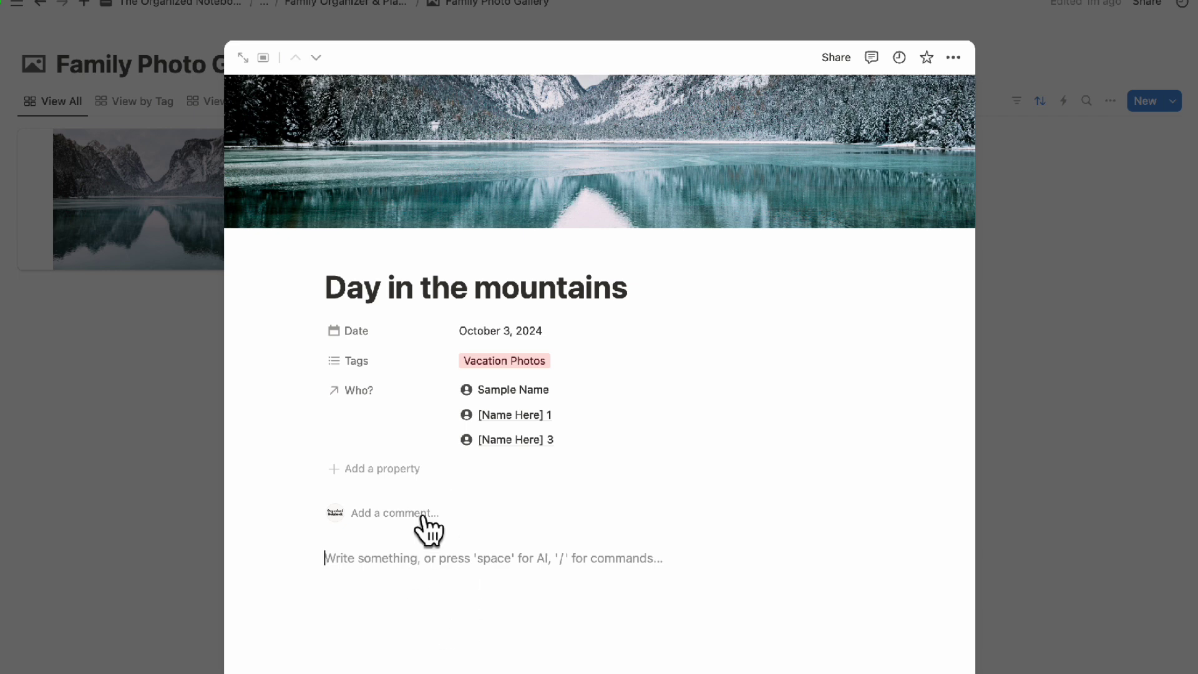
pyautogui.click(160, 426)
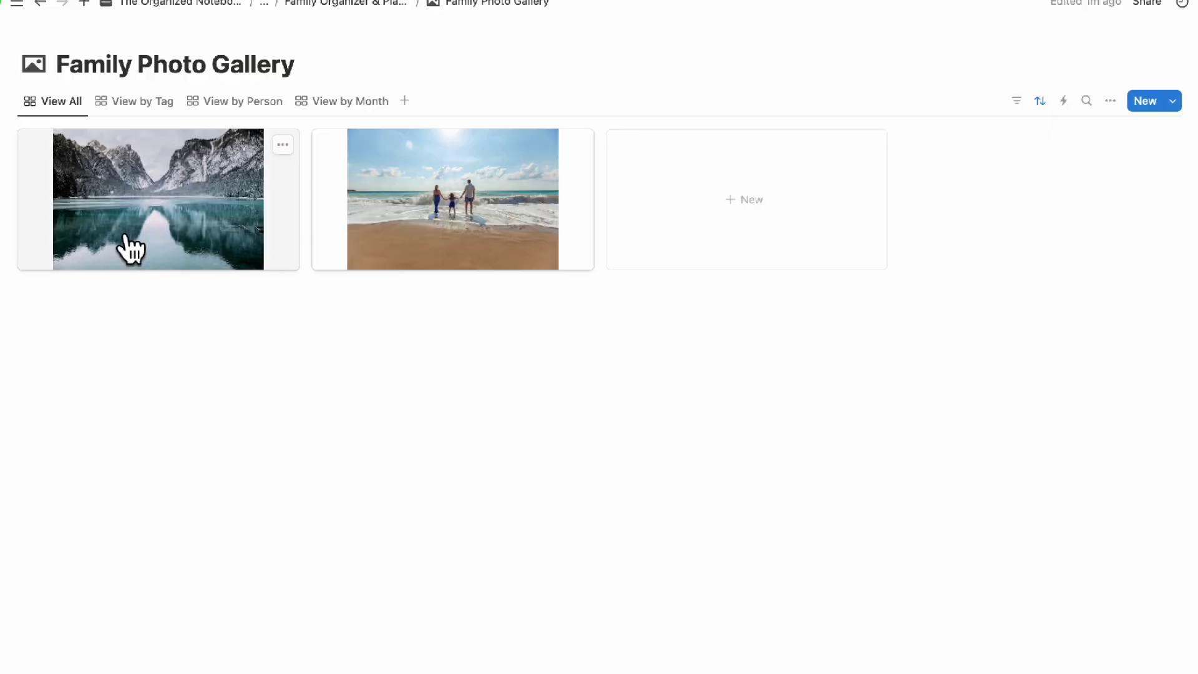
# Step: Switch the photo gallery through the Tag, Person and Month views, then back to All
pyautogui.click(139, 102)
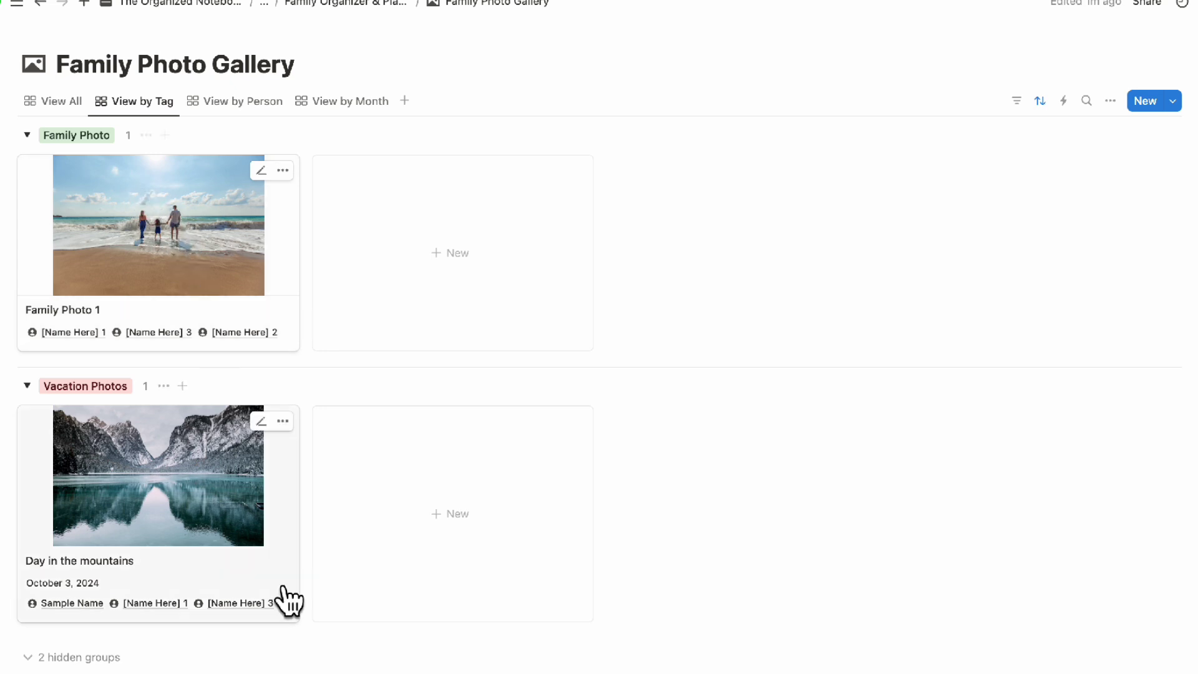
pyautogui.click(256, 111)
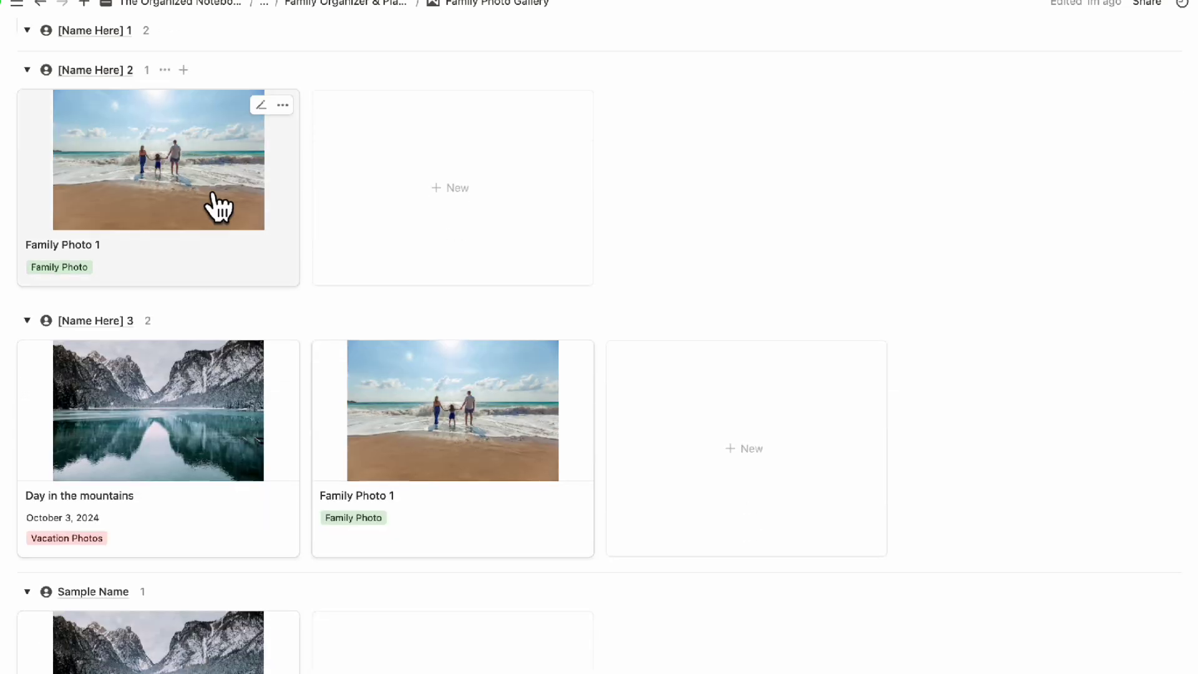
pyautogui.click(350, 103)
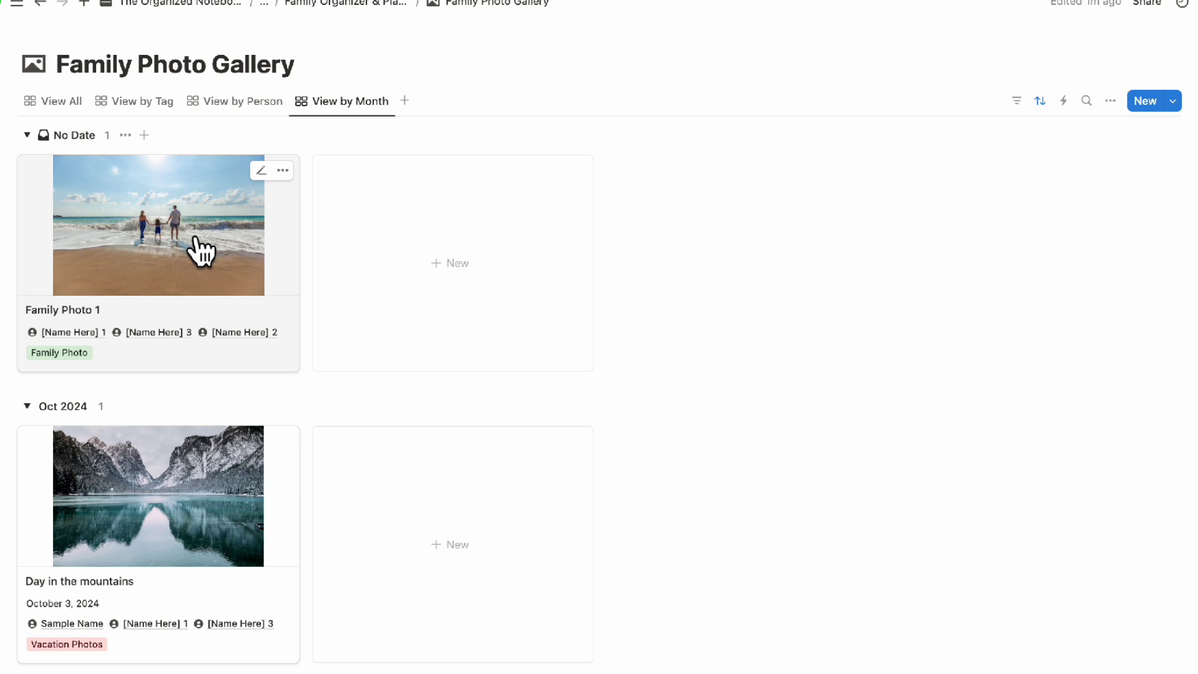
pyautogui.click(53, 103)
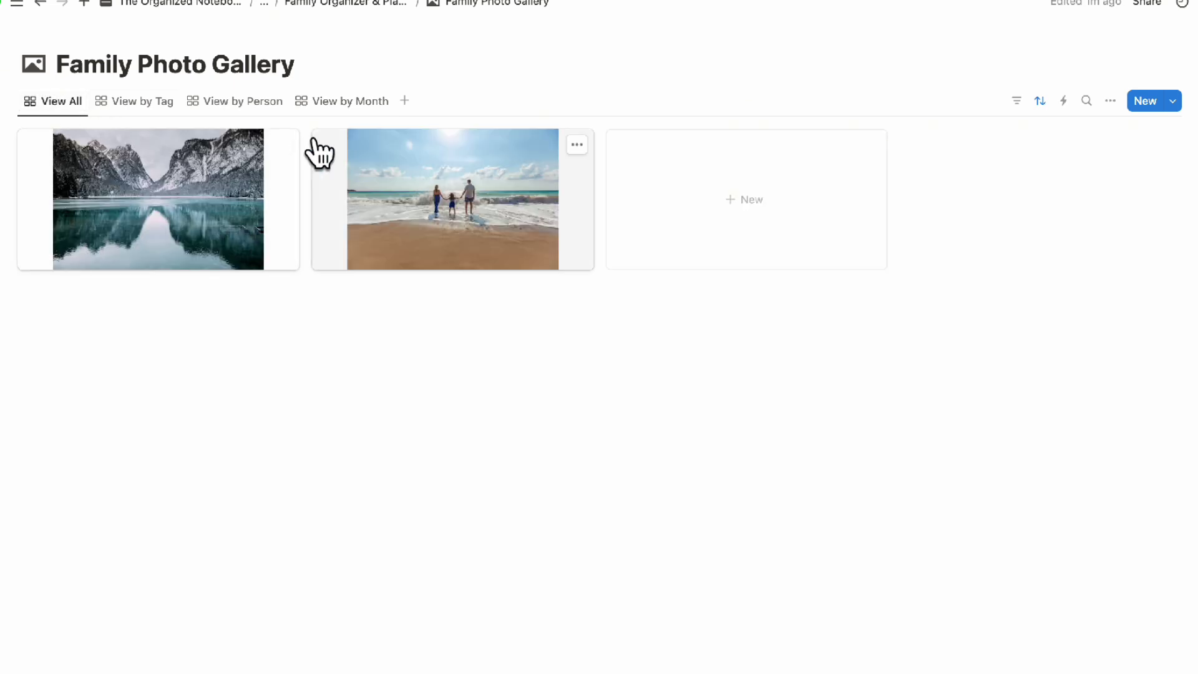
# Step: Go back to Family Organizer & Planner and open the Babysitter Notebook database from Quick Links
pyautogui.click(353, 4)
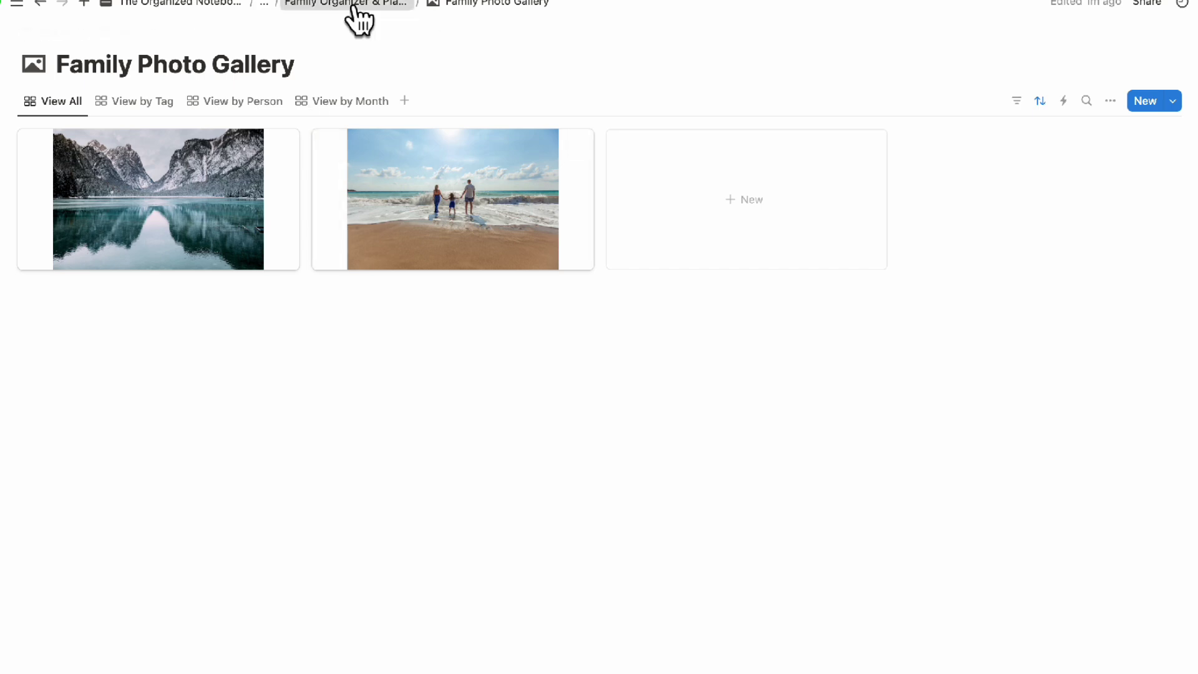
pyautogui.scroll(-7, 396, 243)
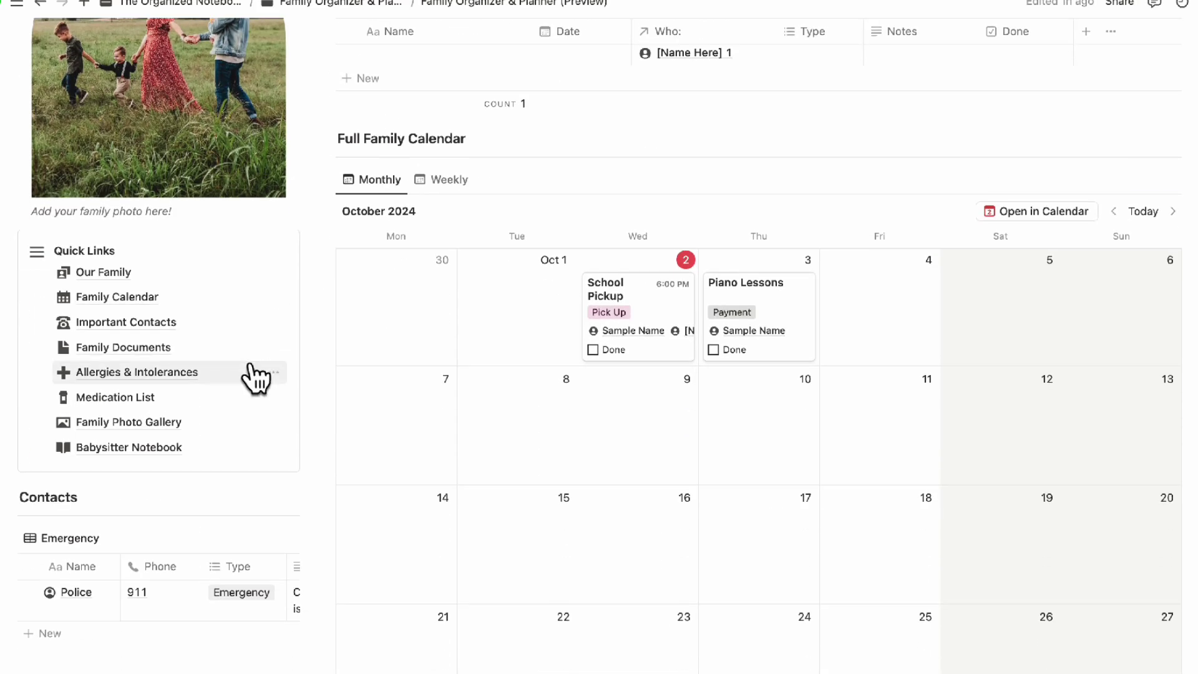
pyautogui.click(158, 446)
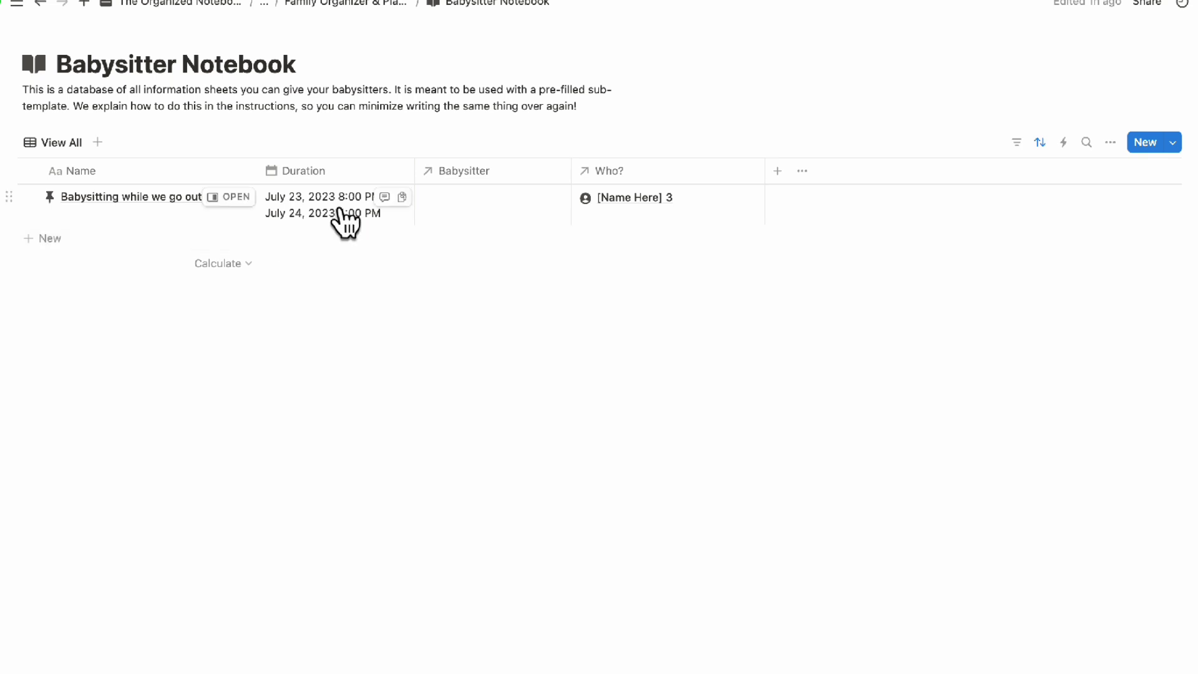
# Step: Link the matching Important Contacts person as babysitter on the out-of-town babysitting entry
pyautogui.click(489, 212)
pyautogui.write('Babysitter')
pyautogui.hotkey('ctrl', 'a')
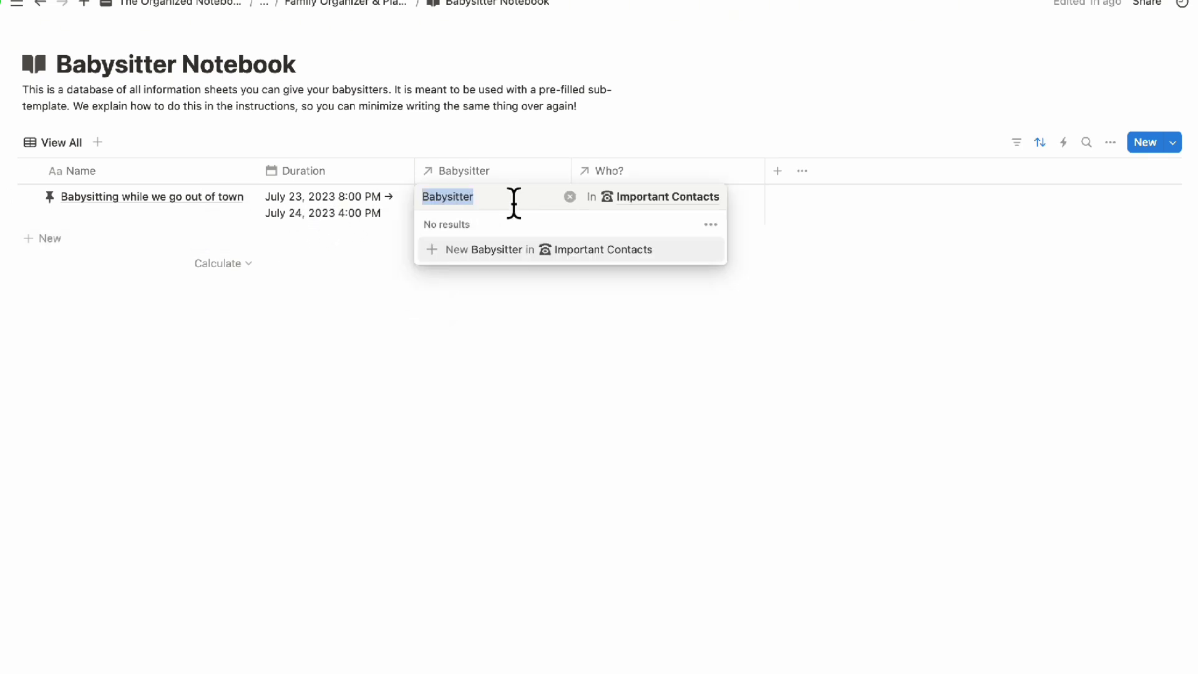
pyautogui.write('Jane Smith')
pyautogui.press('Return')
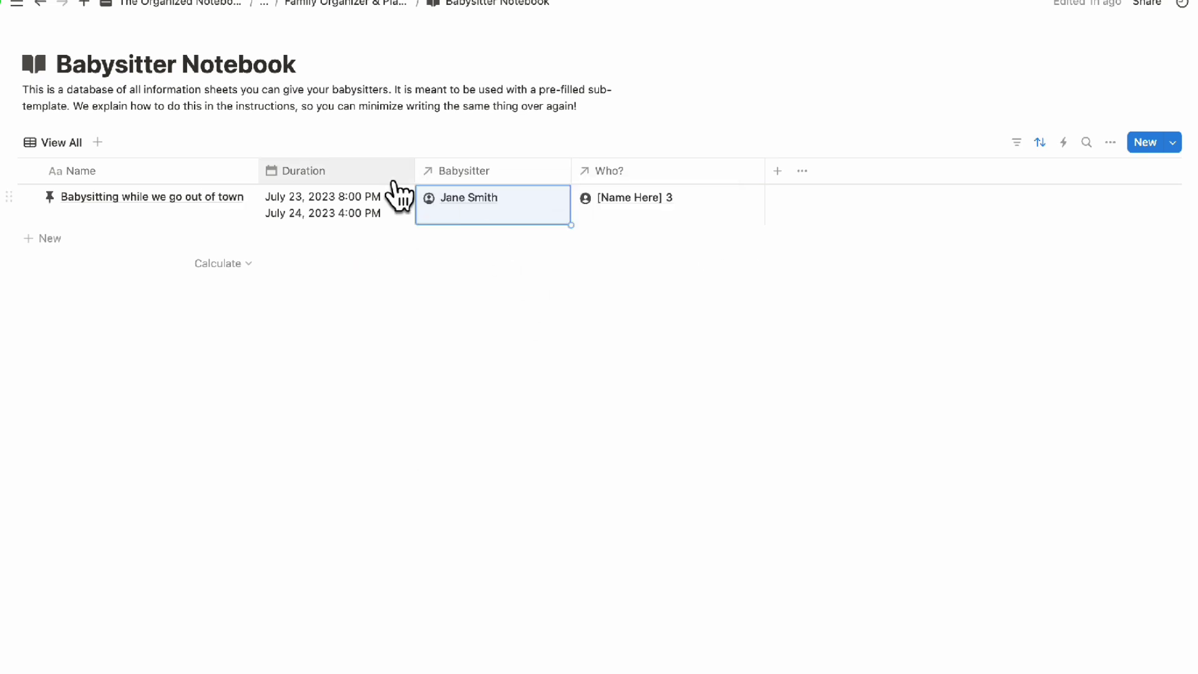
pyautogui.click(234, 201)
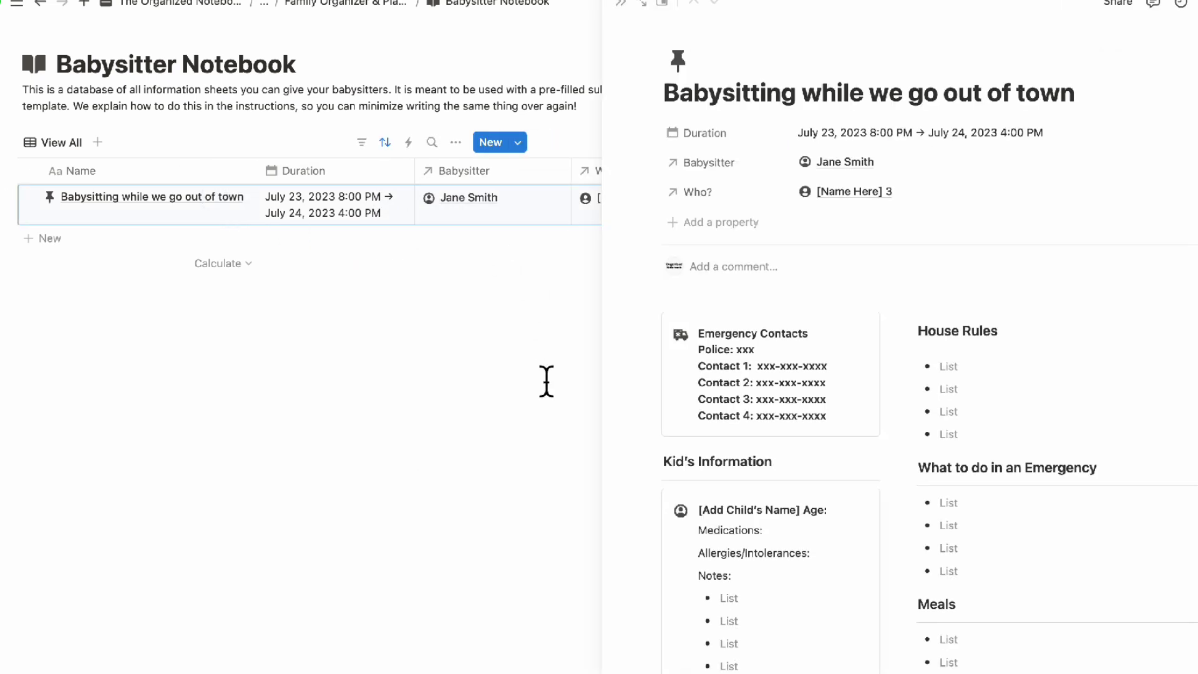
pyautogui.scroll(-2, 693, 457)
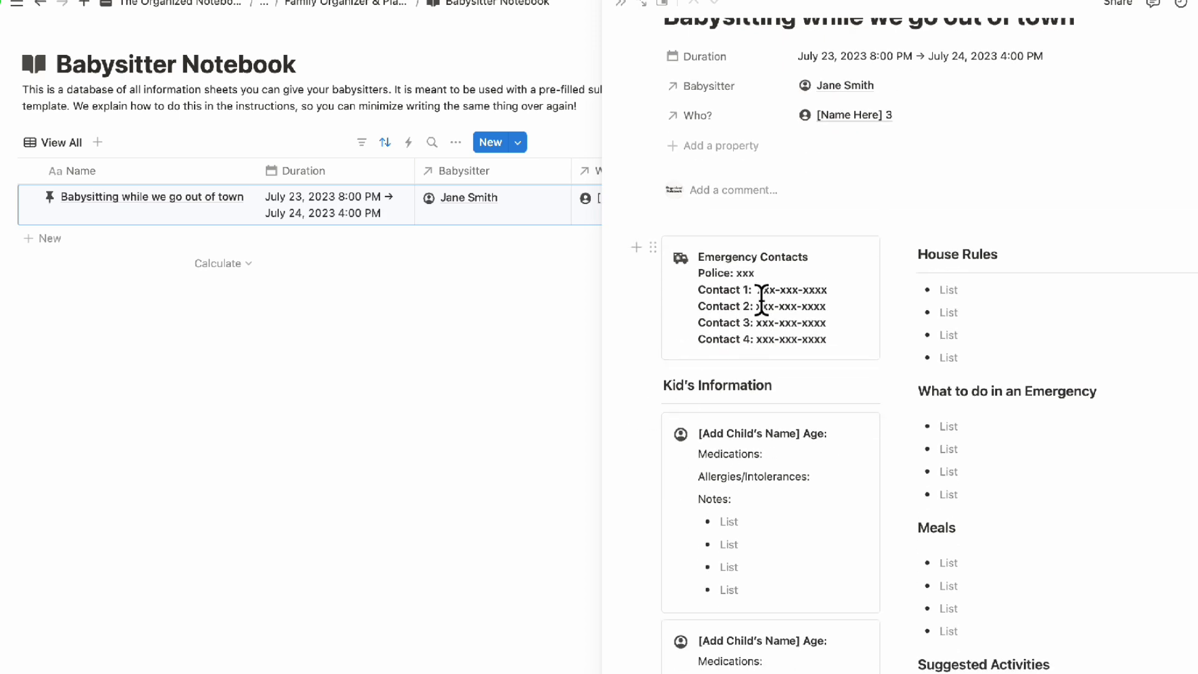
pyautogui.scroll(-4, 1013, 455)
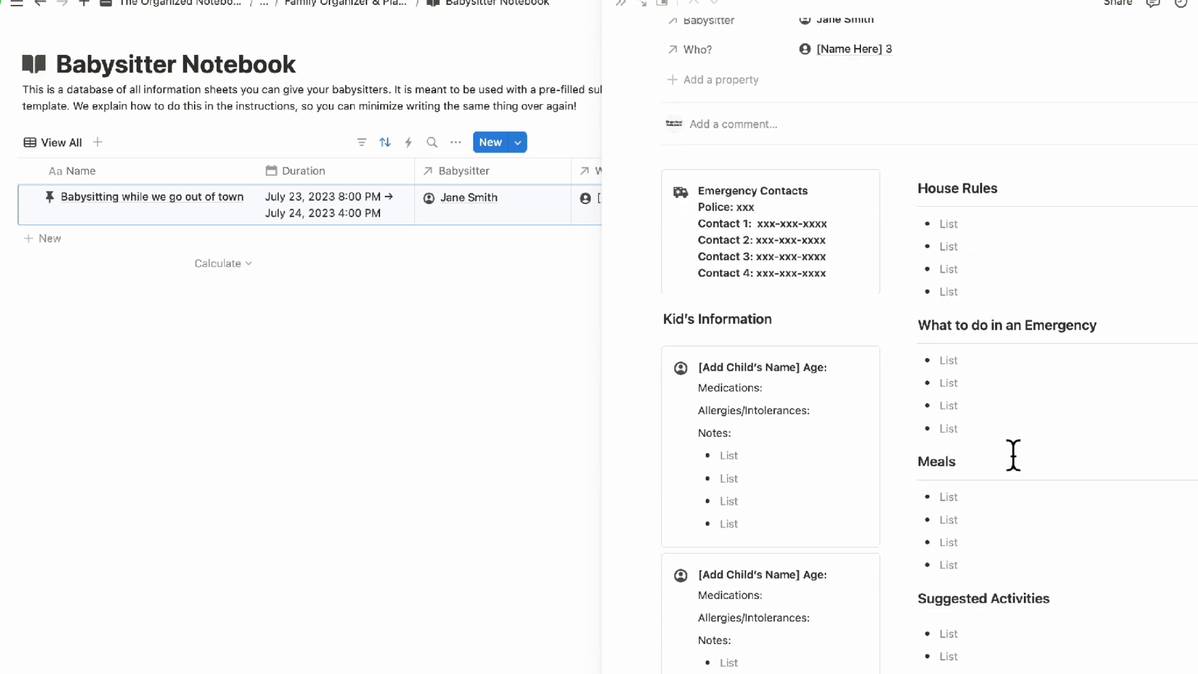
pyautogui.scroll(-3, 1023, 477)
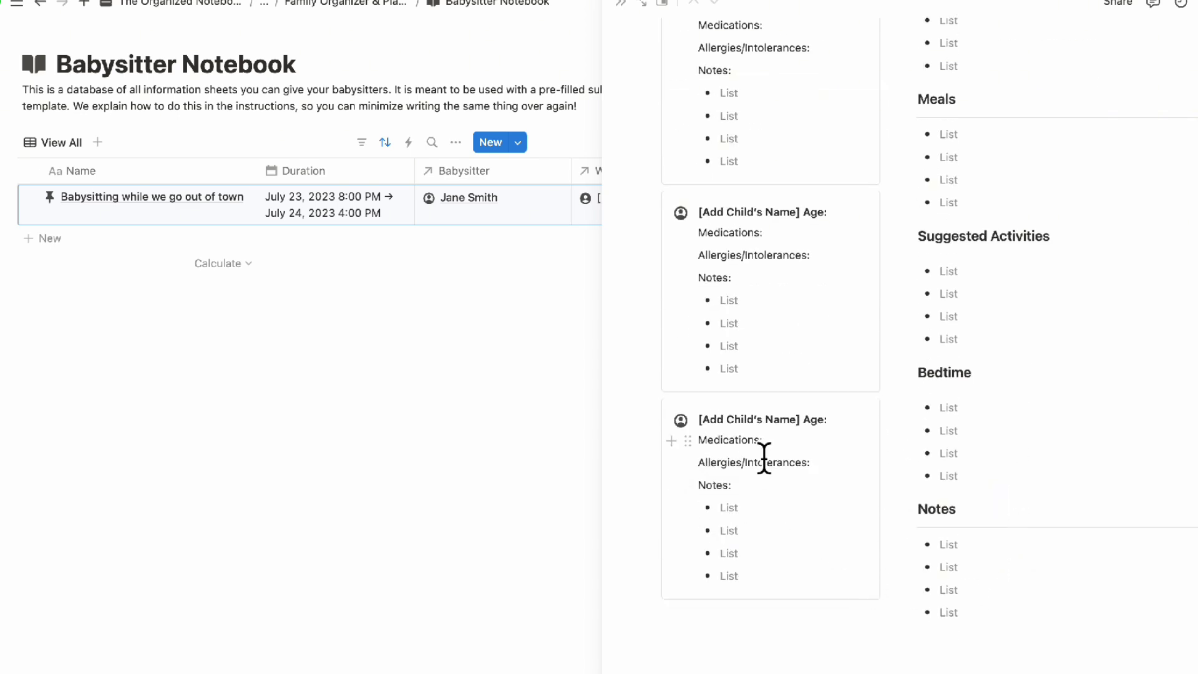
pyautogui.scroll(2, 764, 458)
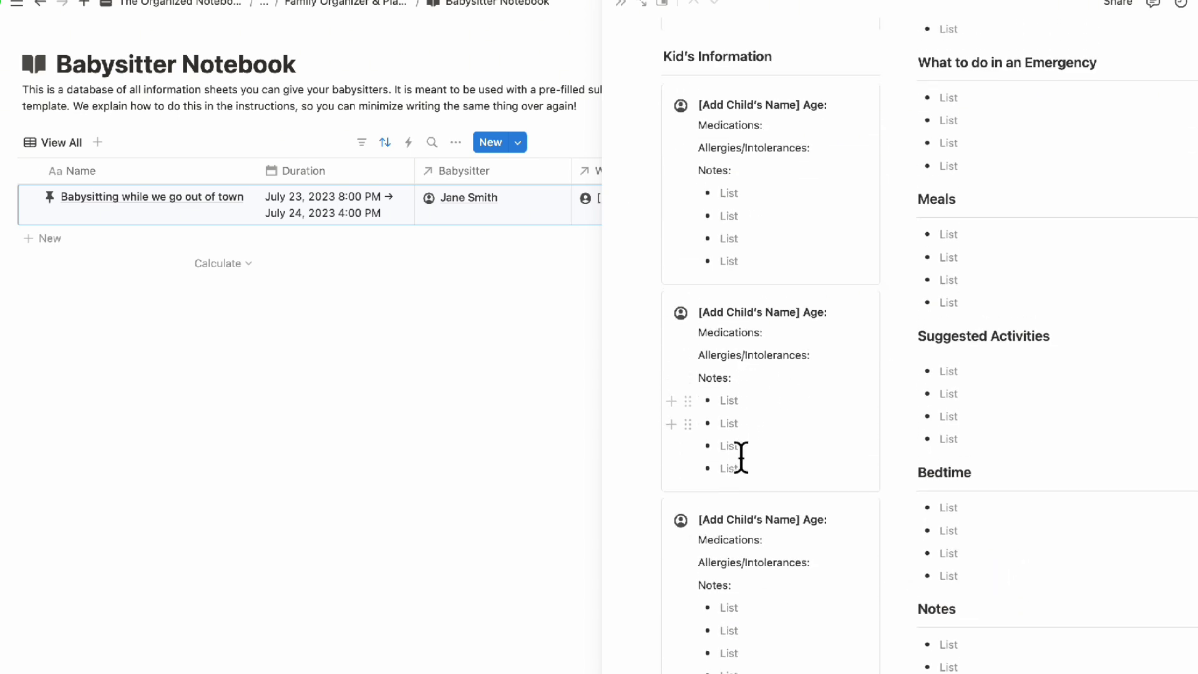
pyautogui.scroll(7, 746, 280)
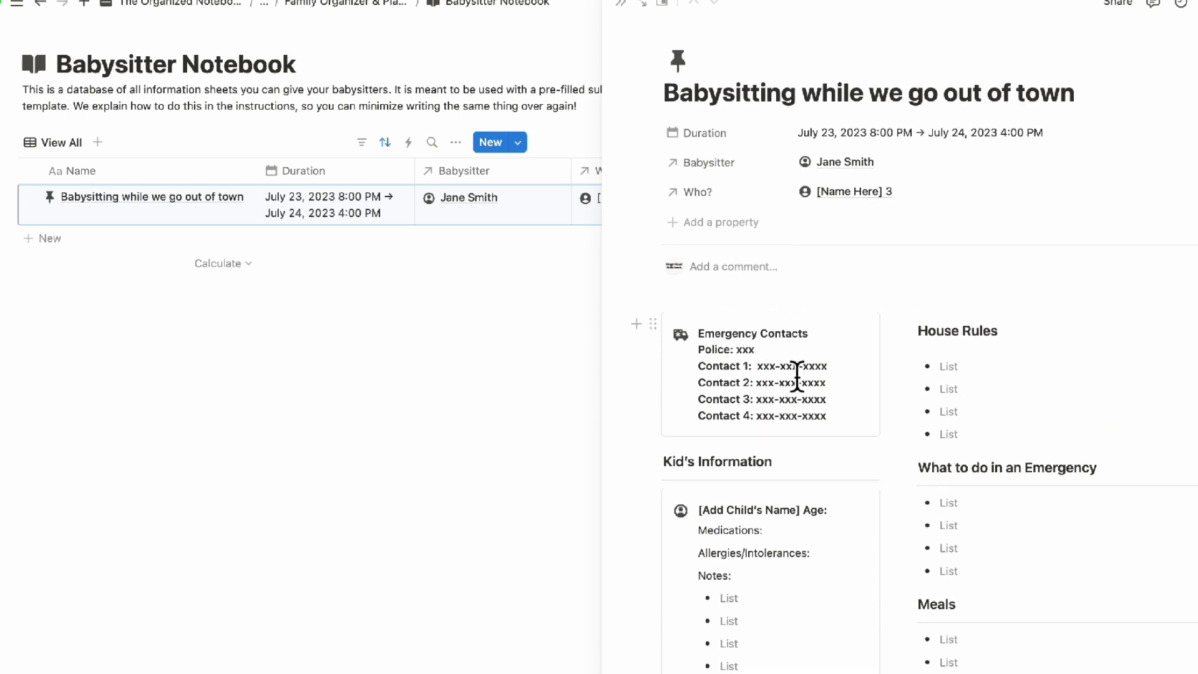
pyautogui.click(1123, 6)
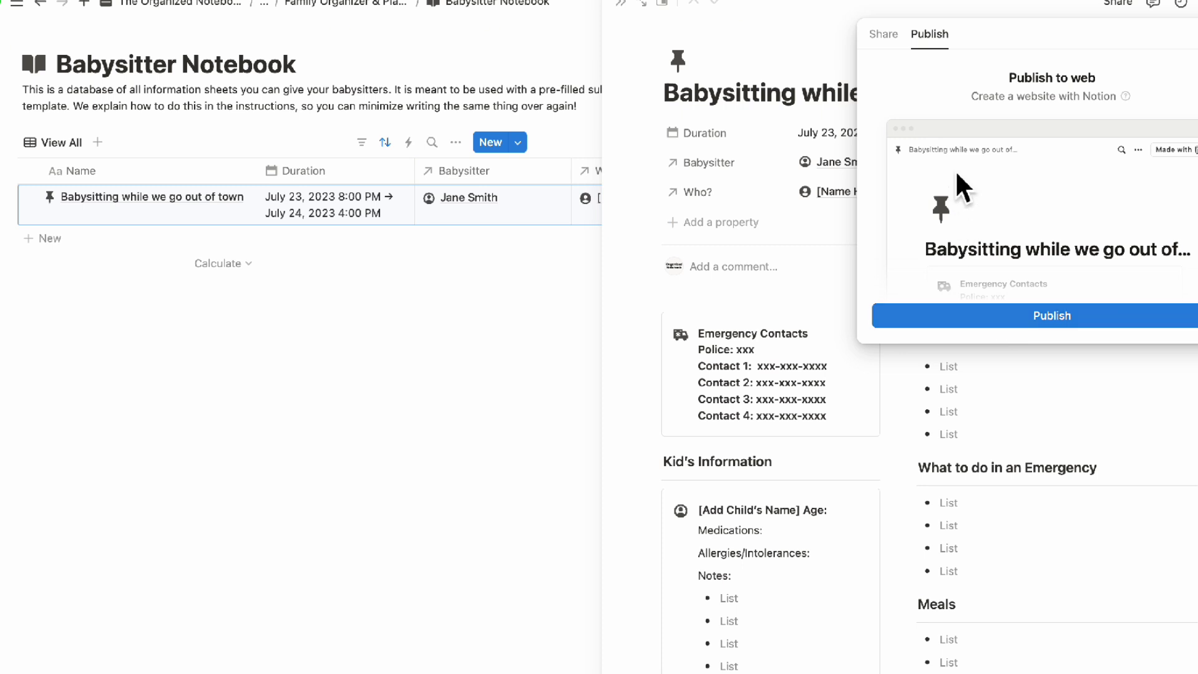
pyautogui.click(620, 8)
pyautogui.click(620, 7)
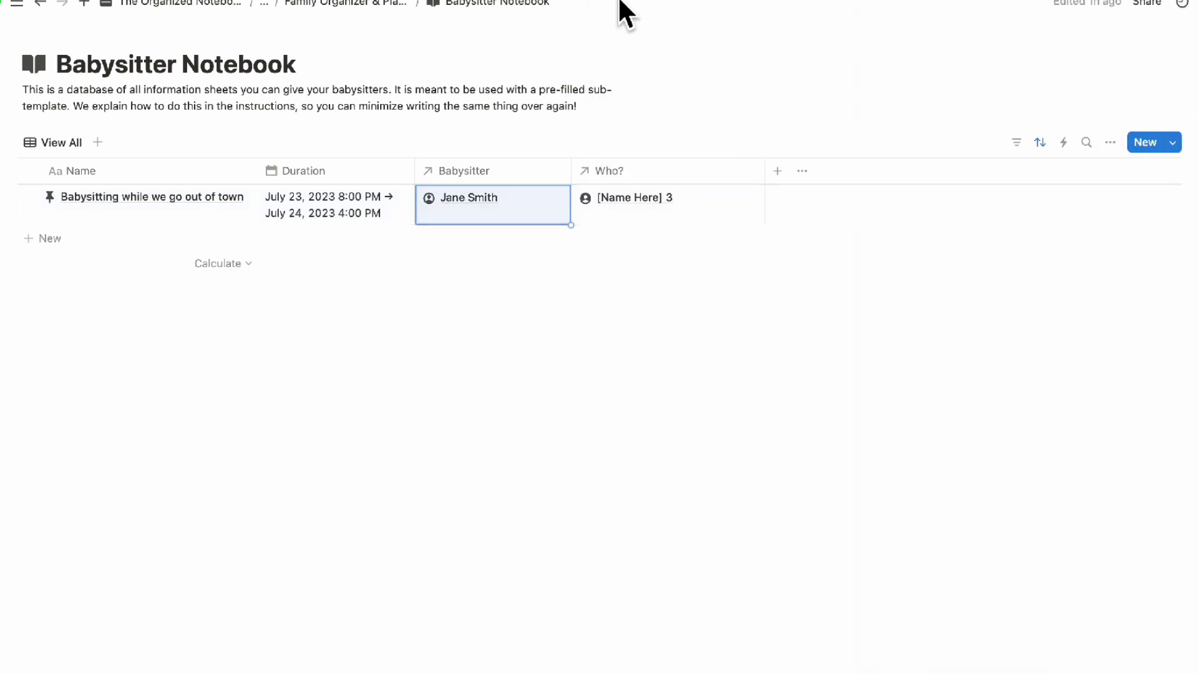
# Step: Open the Babysitter Notebook Template for editing from the database's templates menu
pyautogui.click(1175, 144)
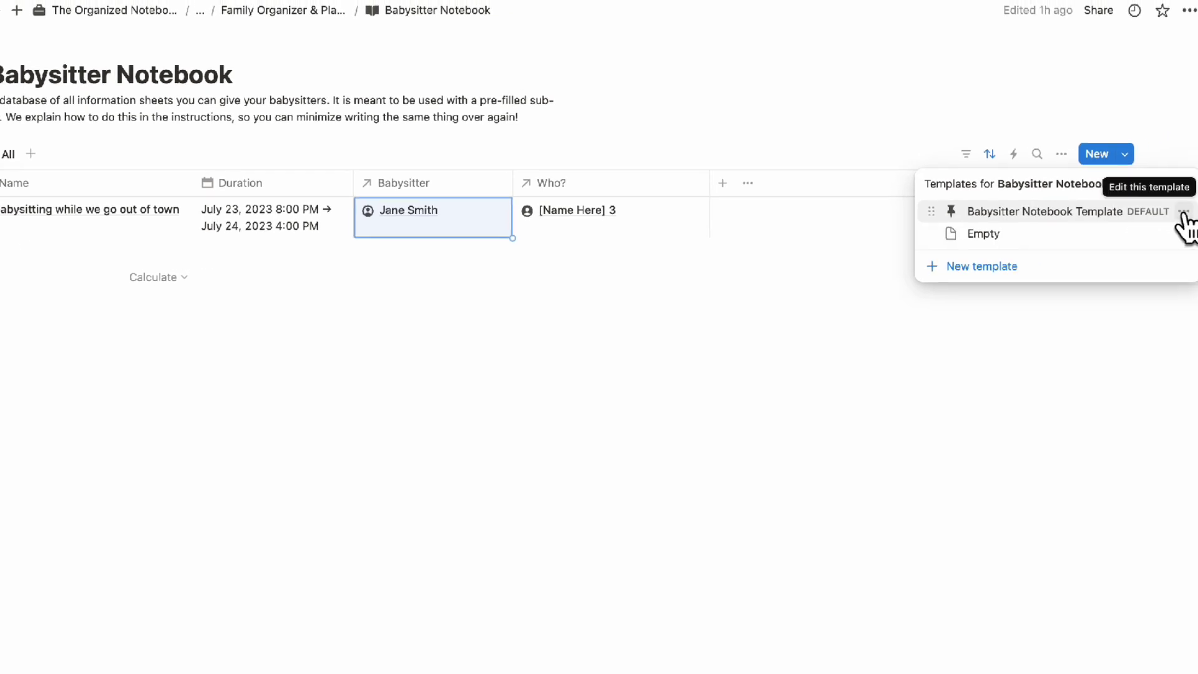
pyautogui.click(1182, 213)
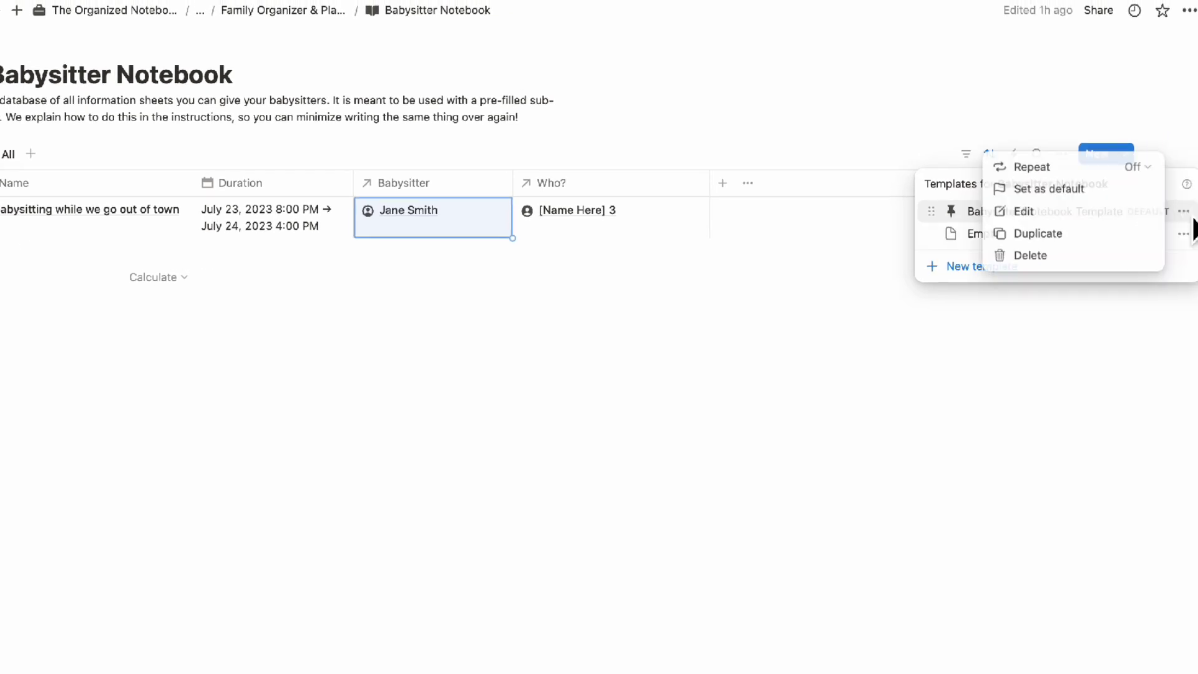
pyautogui.click(1115, 219)
# Step: Work through the babysitter template's House Rules, then close the editor back to the table
pyautogui.scroll(-4, 673, 380)
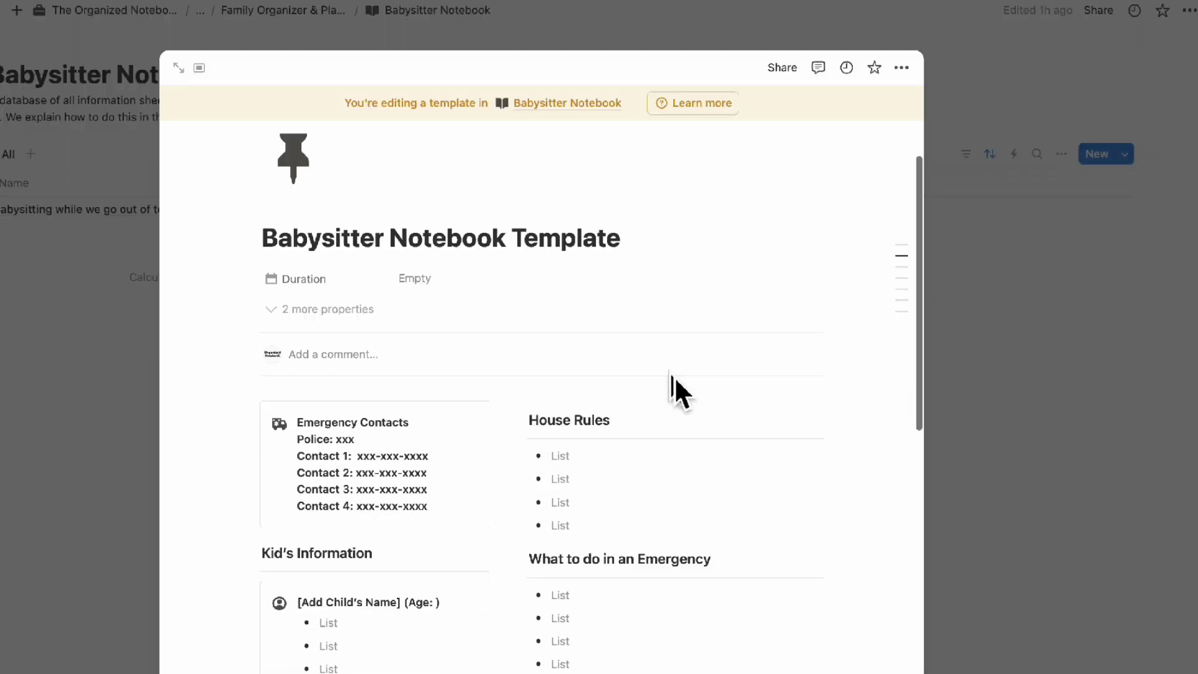
pyautogui.scroll(-3, 629, 336)
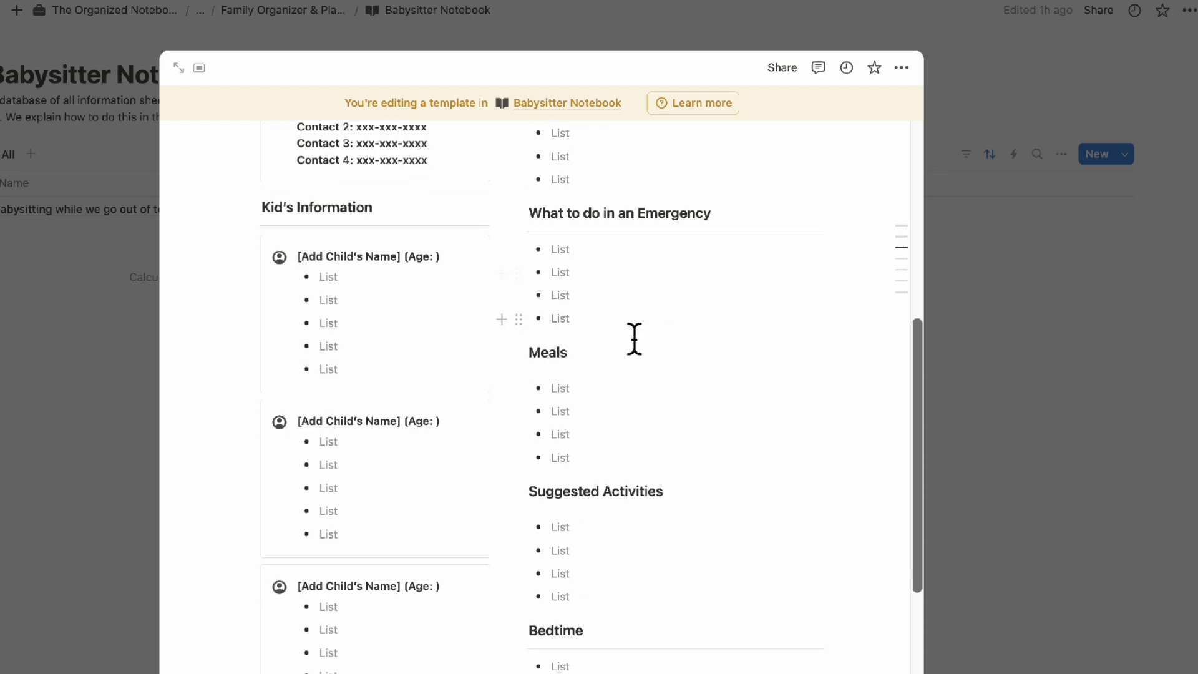
pyautogui.scroll(7, 625, 249)
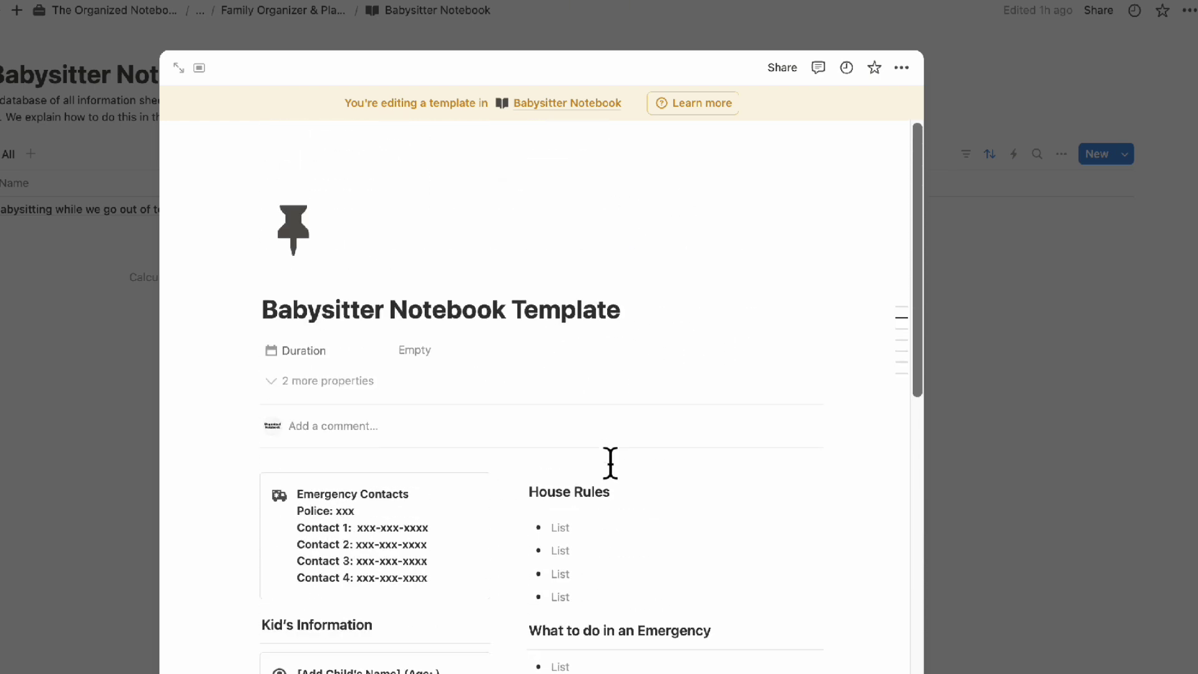
pyautogui.scroll(-3, 610, 462)
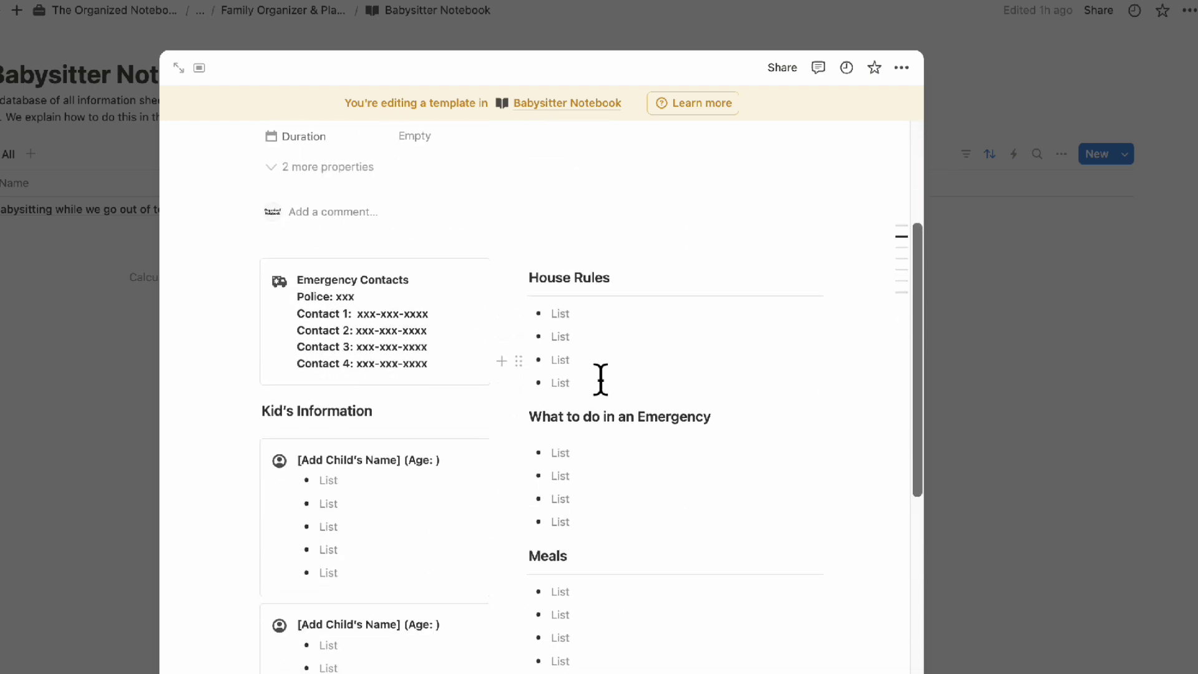
pyautogui.scroll(-5, 601, 377)
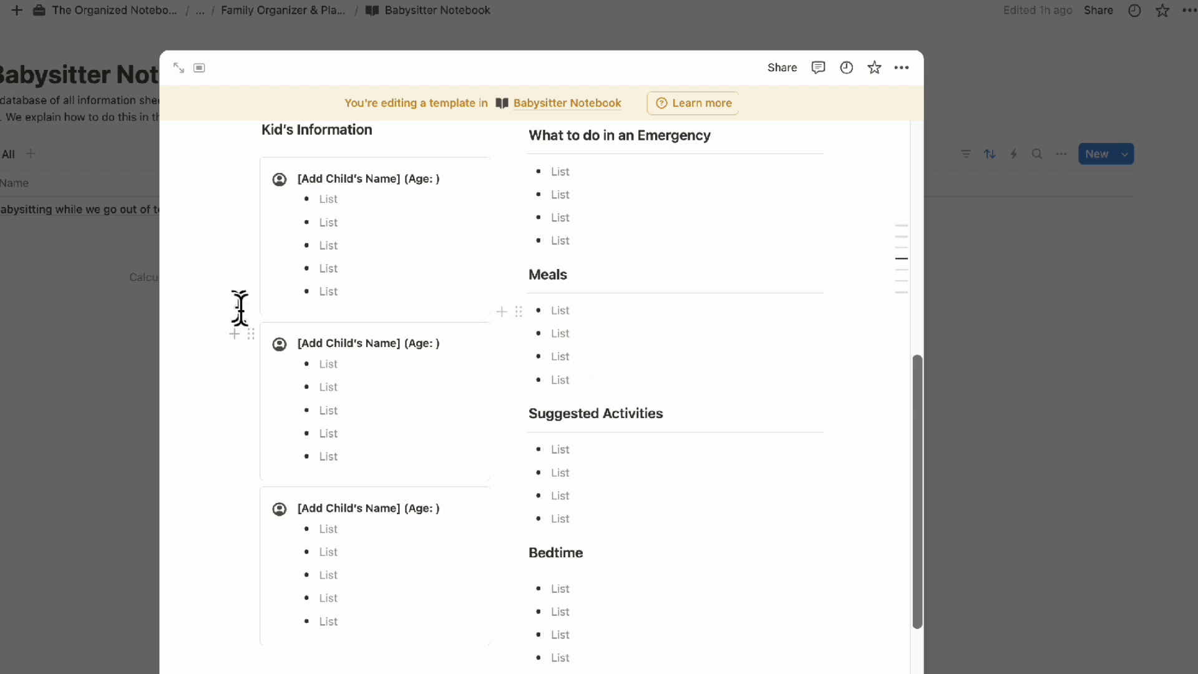
pyautogui.scroll(9, 534, 357)
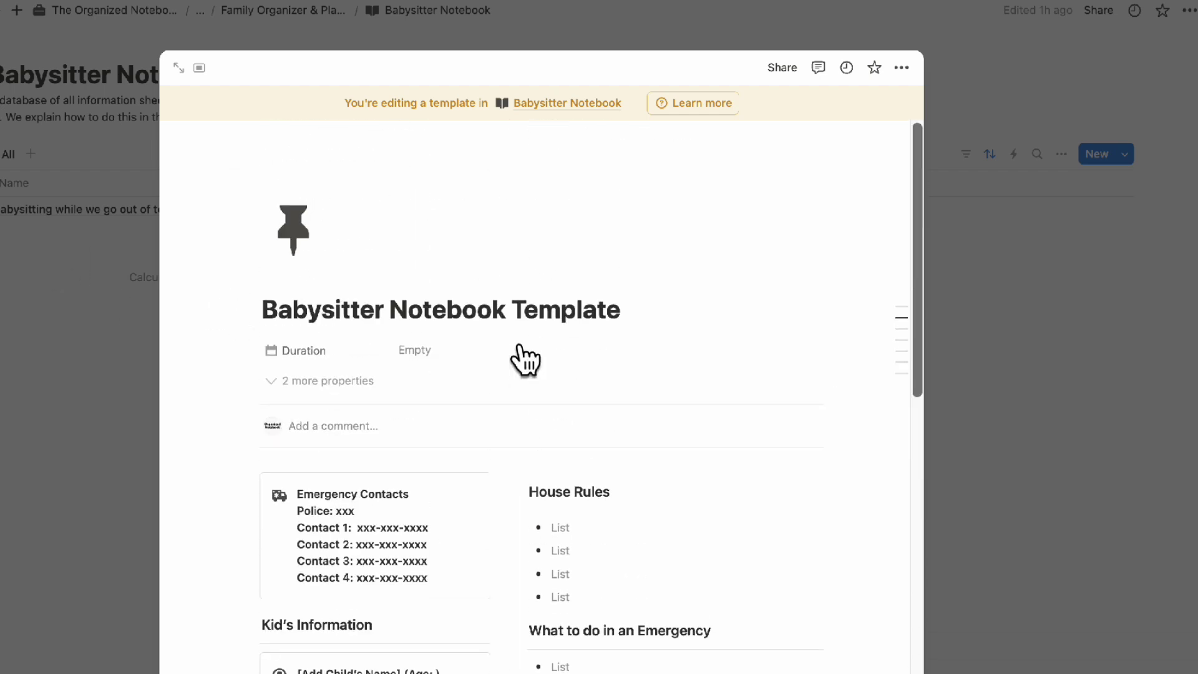
pyautogui.scroll(-7, 570, 312)
pyautogui.scroll(3, 569, 313)
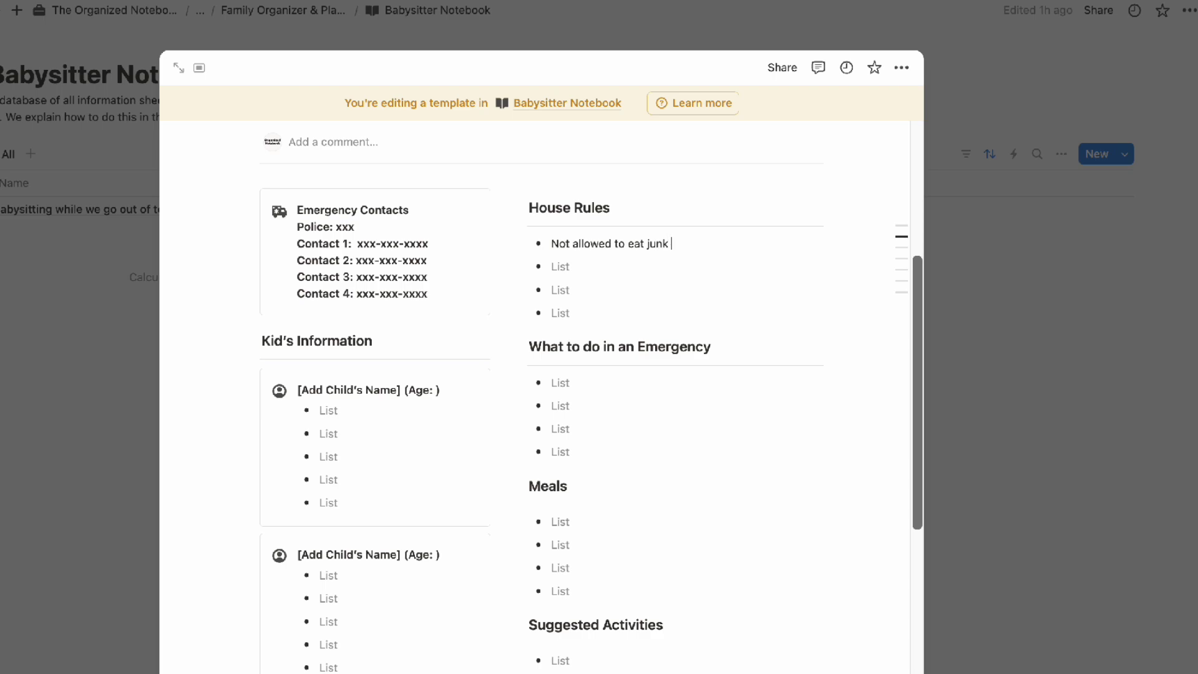
pyautogui.click(978, 274)
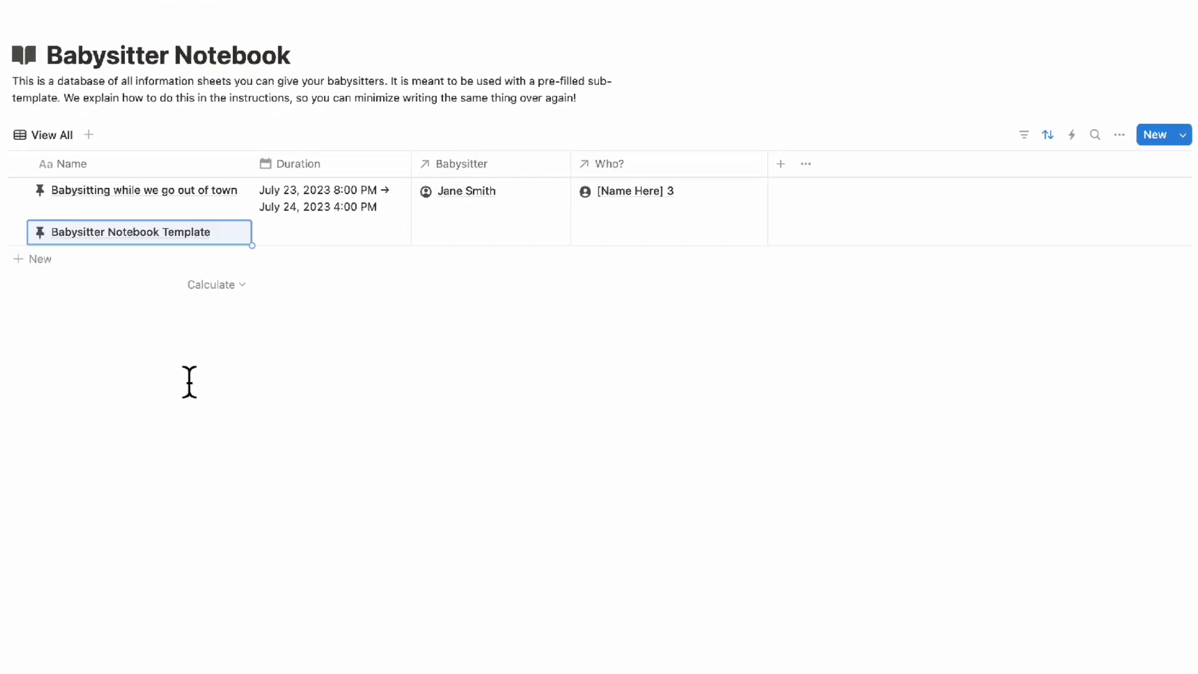
pyautogui.click(218, 237)
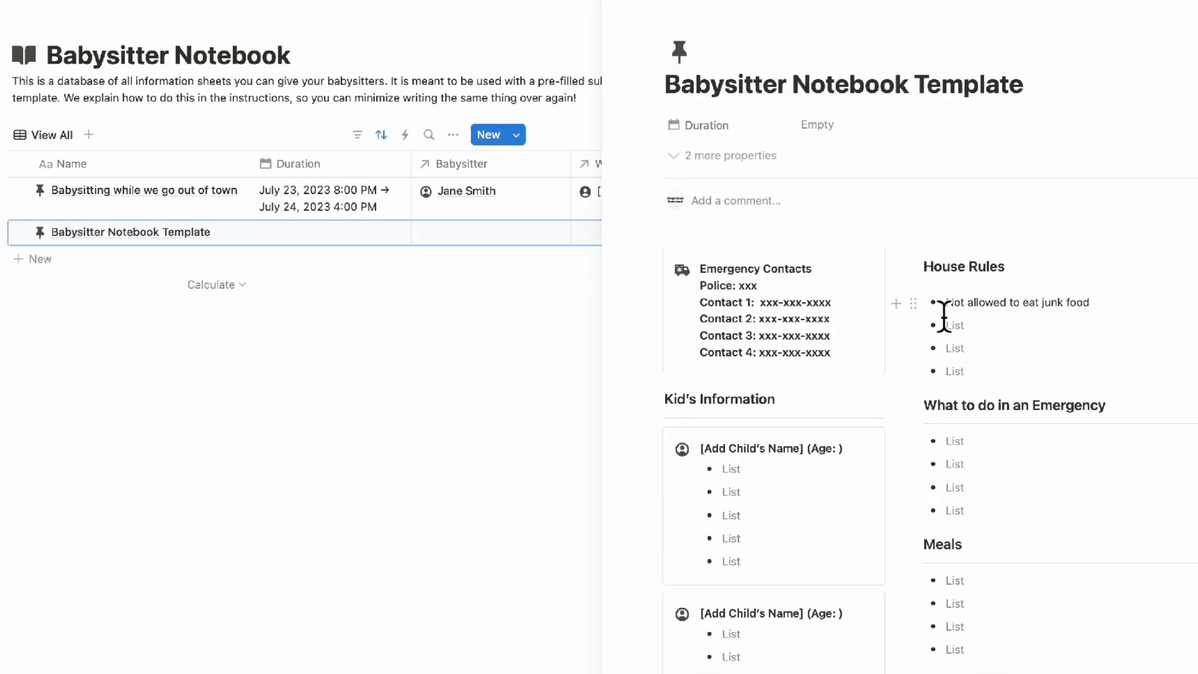
pyautogui.press('Escape')
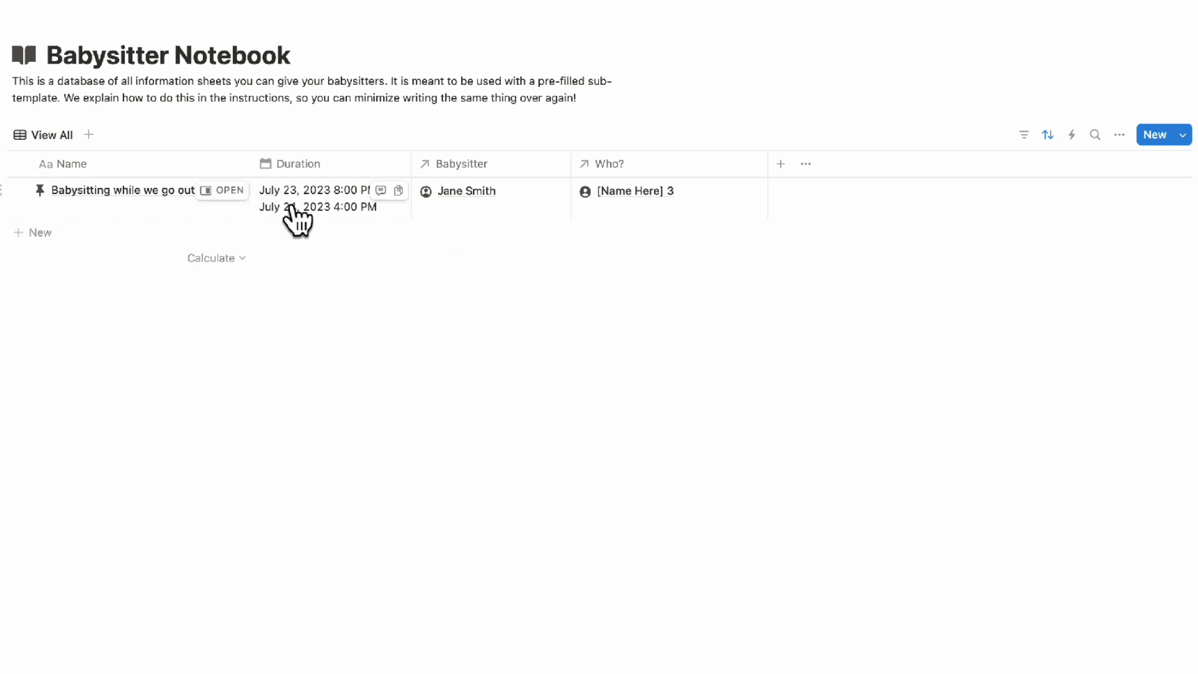
pyautogui.click(215, 190)
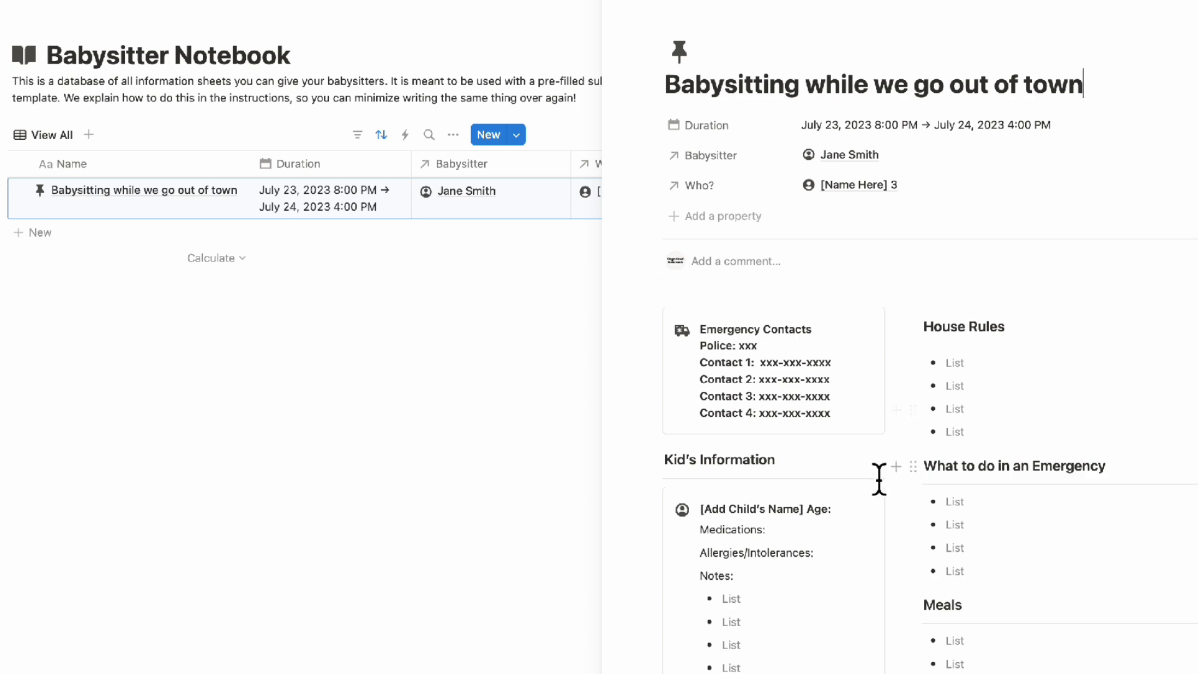
pyautogui.scroll(-4, 966, 215)
pyautogui.scroll(-2, 1010, 368)
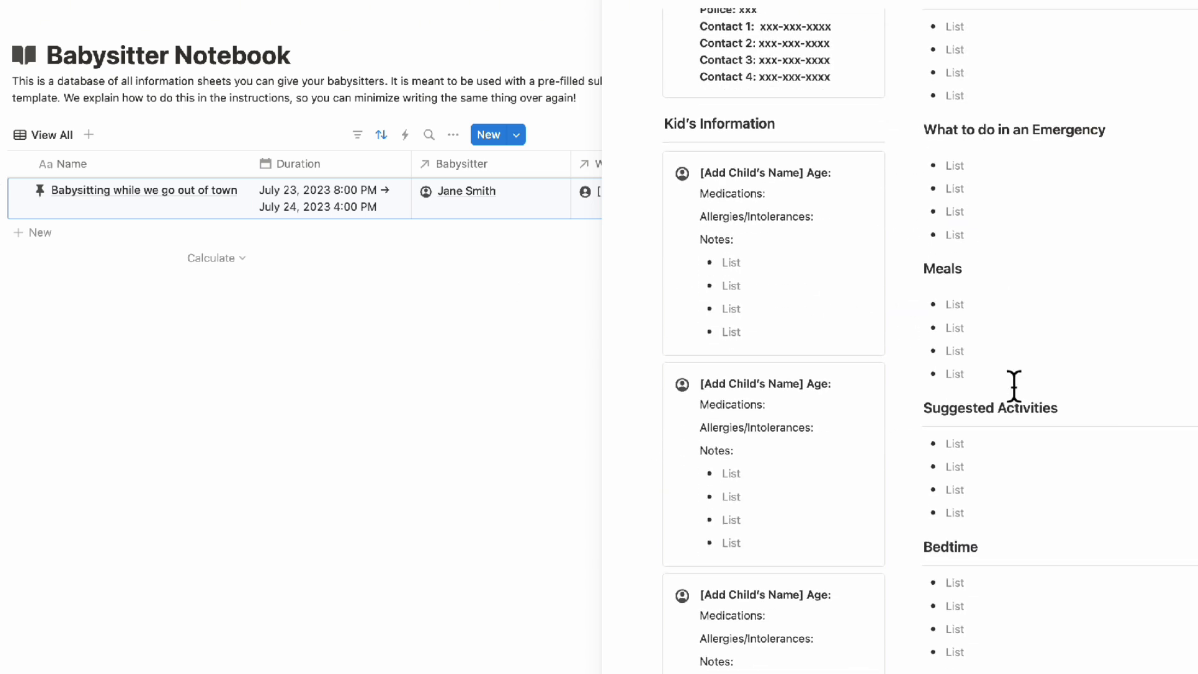
pyautogui.scroll(4, 984, 337)
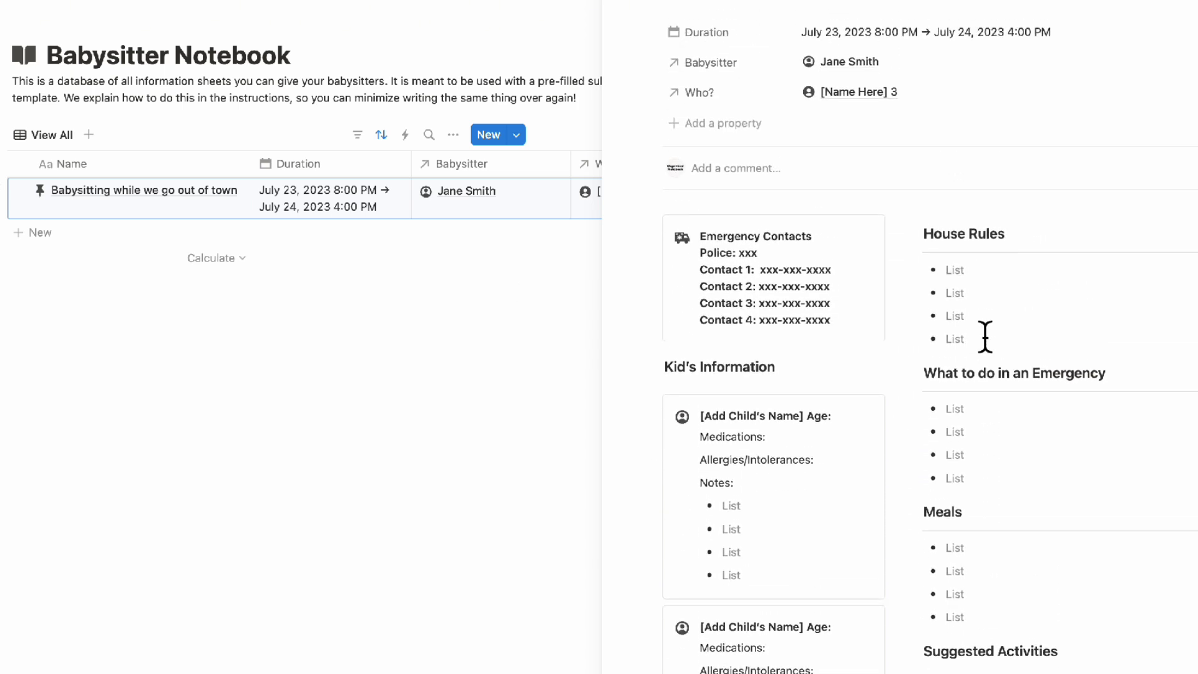
pyautogui.scroll(-6, 985, 337)
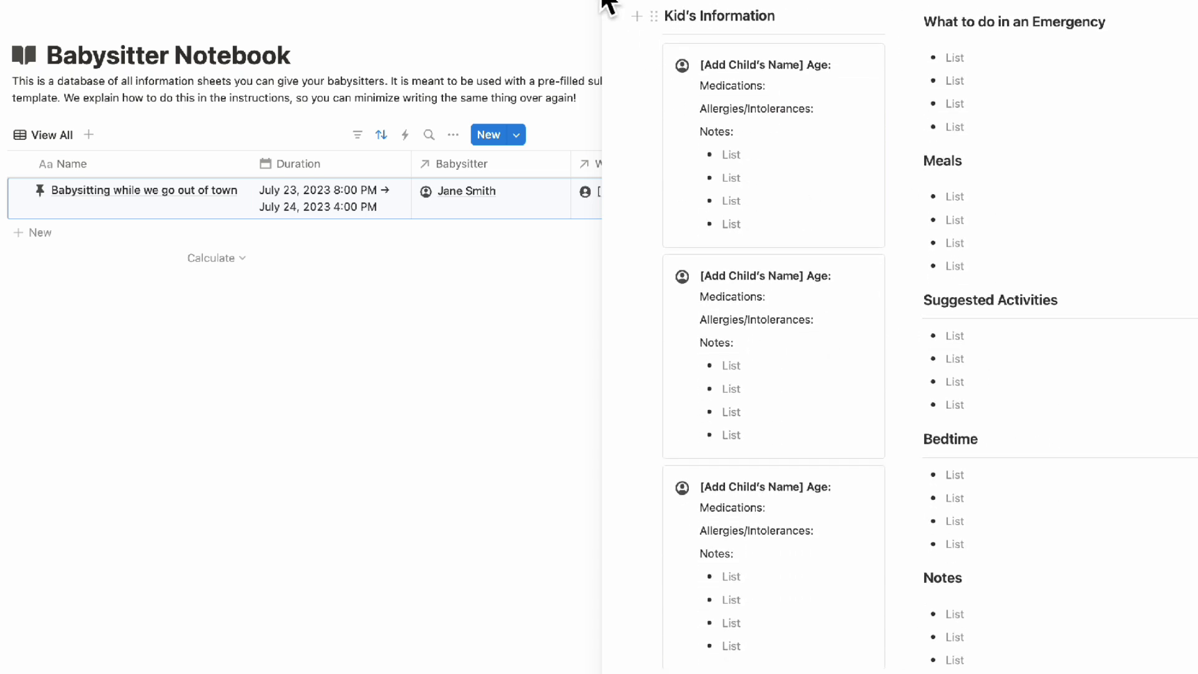
pyautogui.click(624, 10)
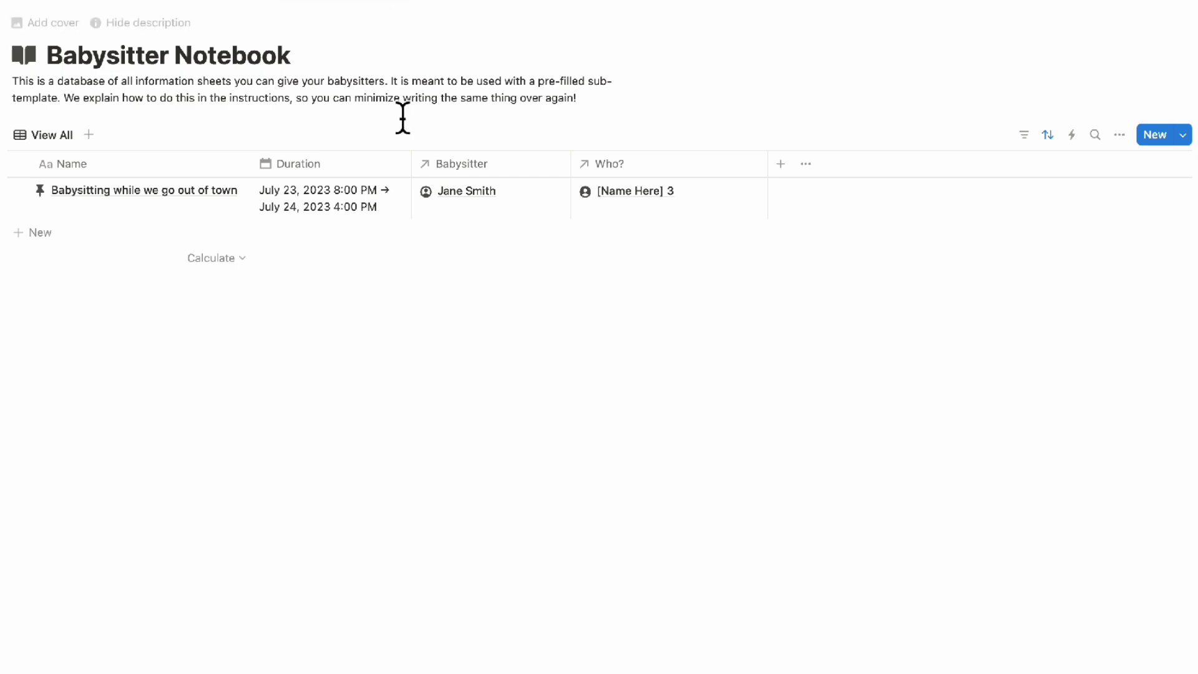
# Step: Return to Family Organizer & Planner and open the Our Family gallery from Quick Links
pyautogui.click(358, 9)
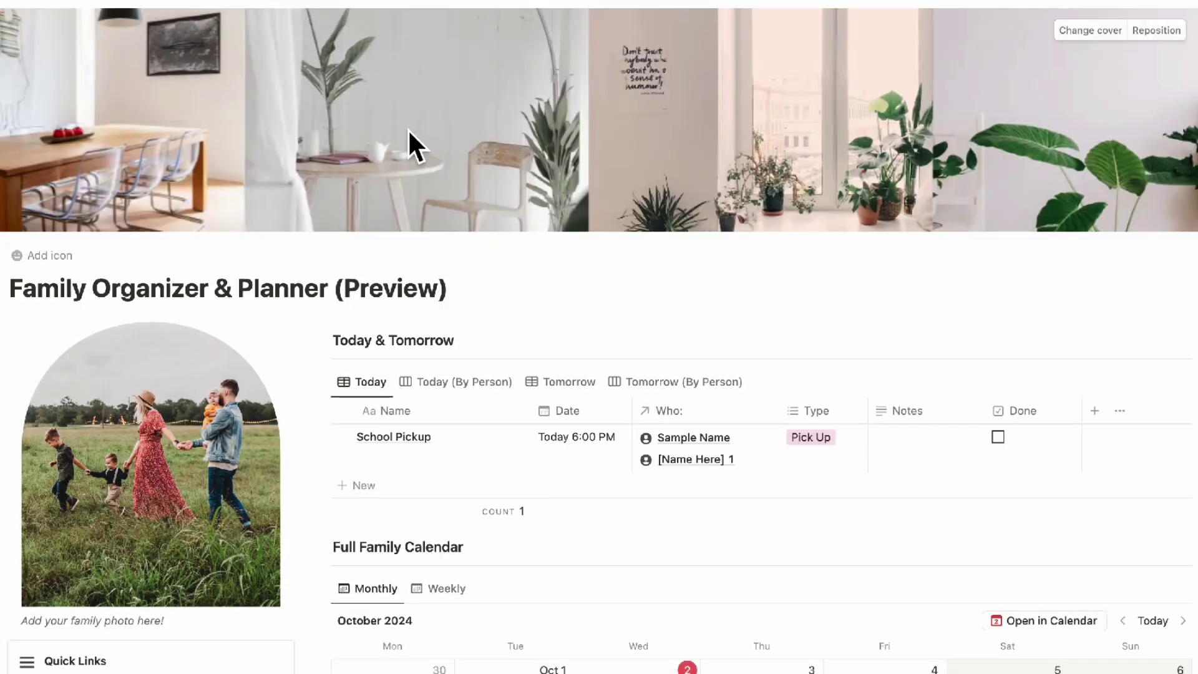
pyautogui.scroll(-3, 406, 147)
pyautogui.click(100, 495)
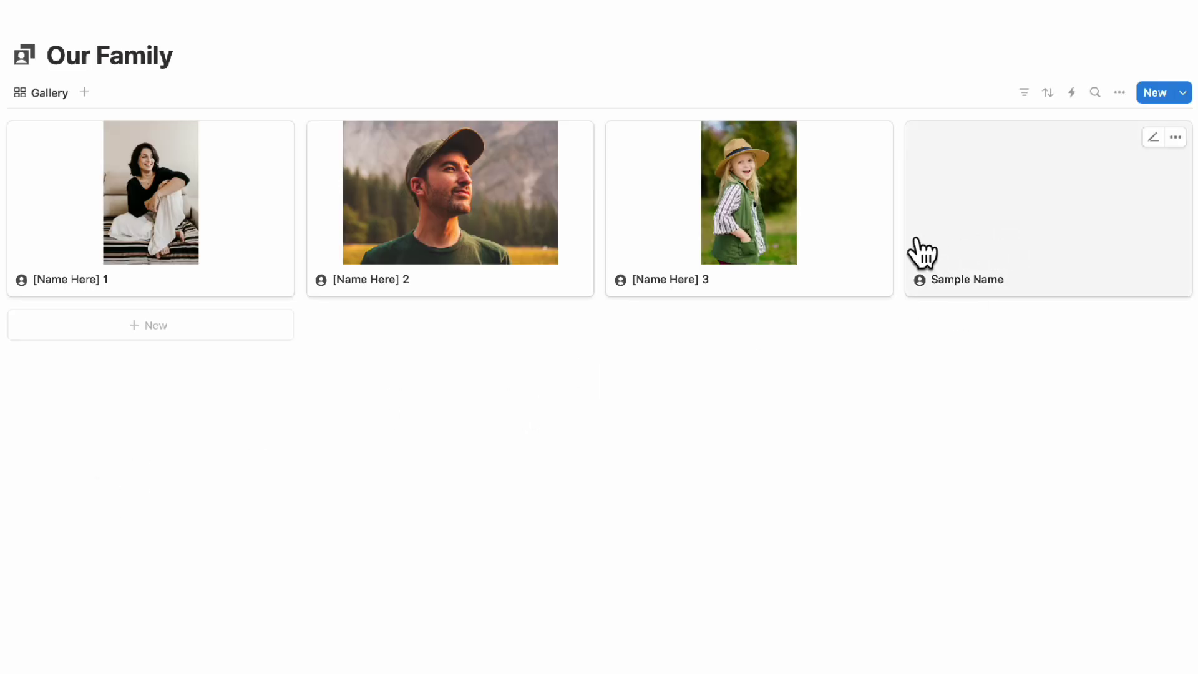
# Step: Open the Sample Name member page, read through it, and close it back to the gallery
pyautogui.click(1005, 212)
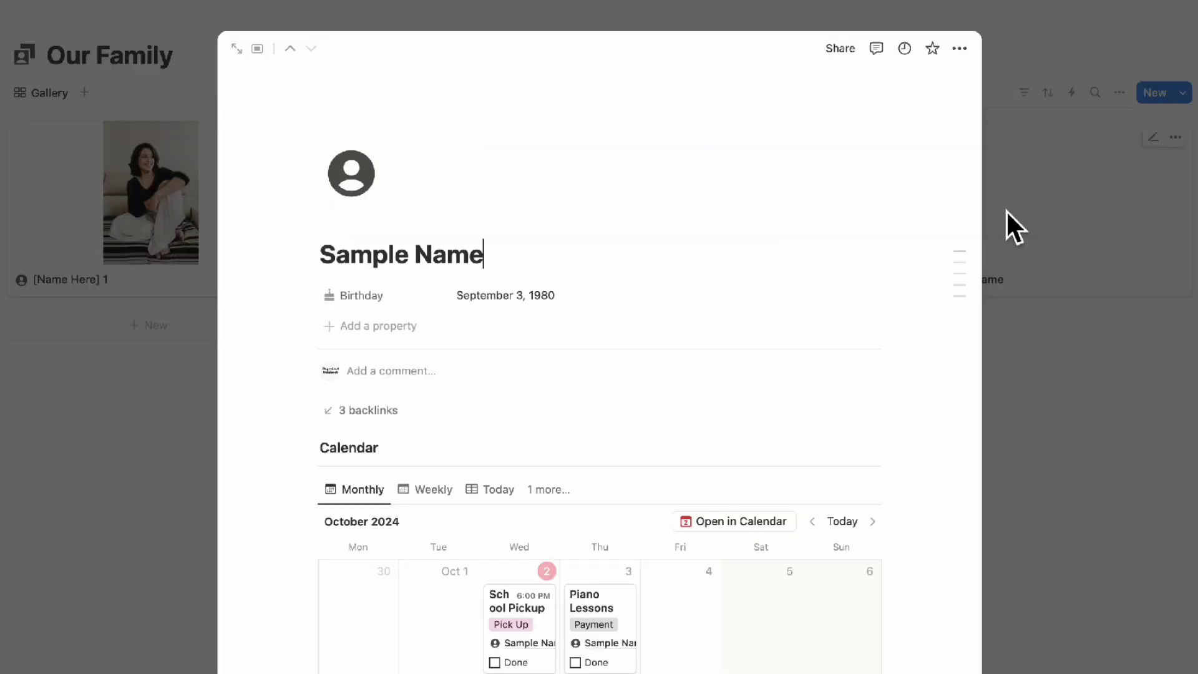
pyautogui.scroll(-1, 842, 293)
pyautogui.scroll(-3, 841, 288)
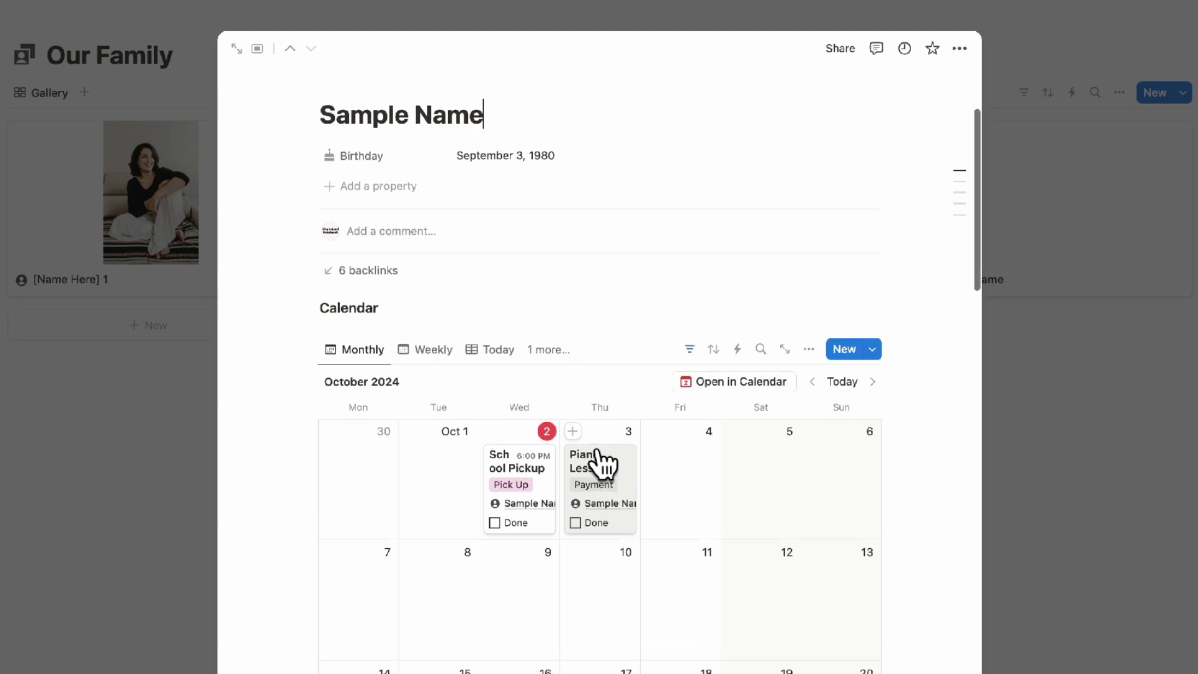
pyautogui.scroll(-12, 597, 454)
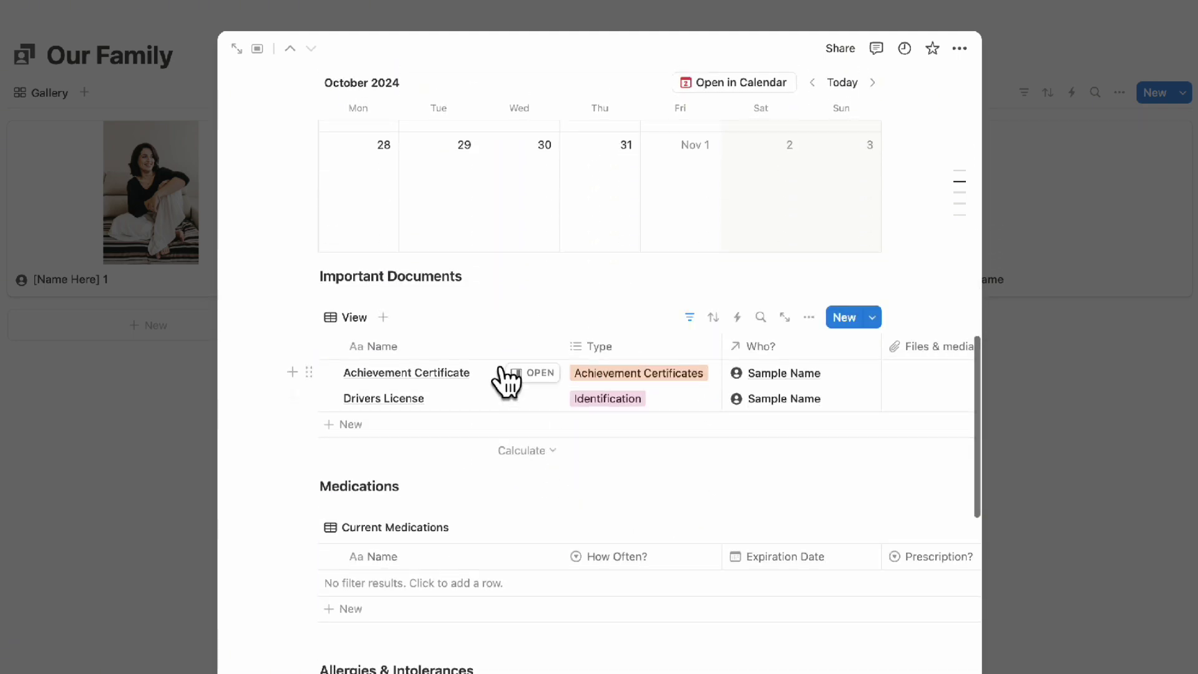
pyautogui.scroll(-10, 504, 375)
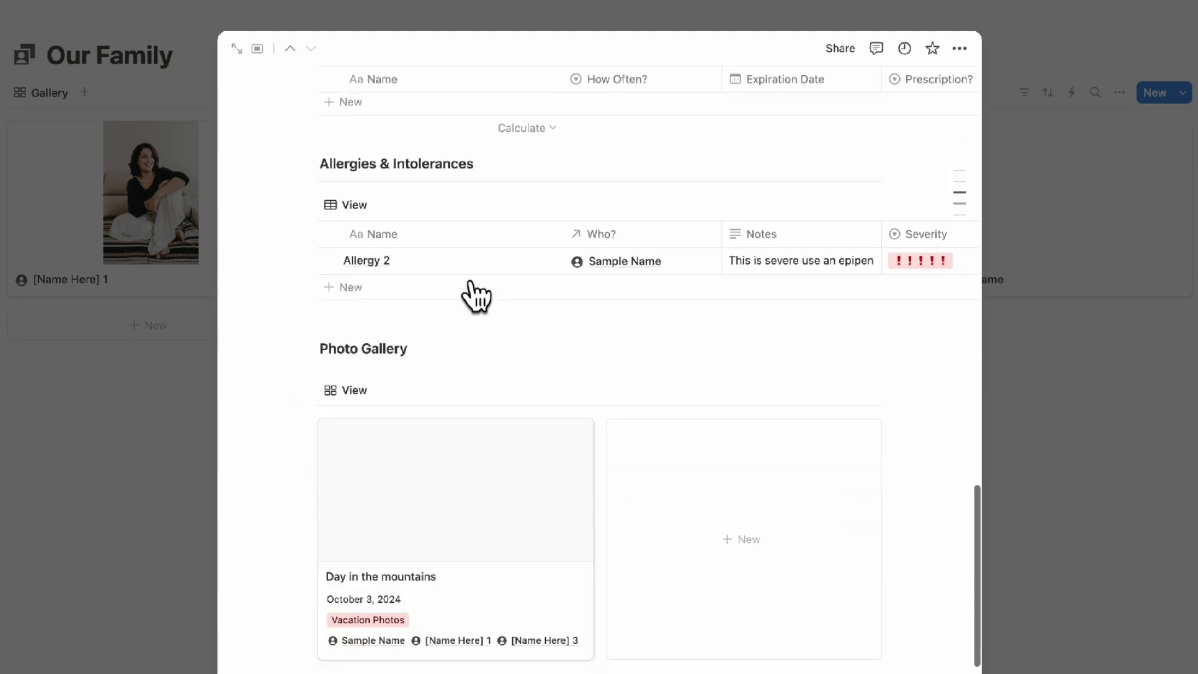
pyautogui.scroll(-2, 488, 240)
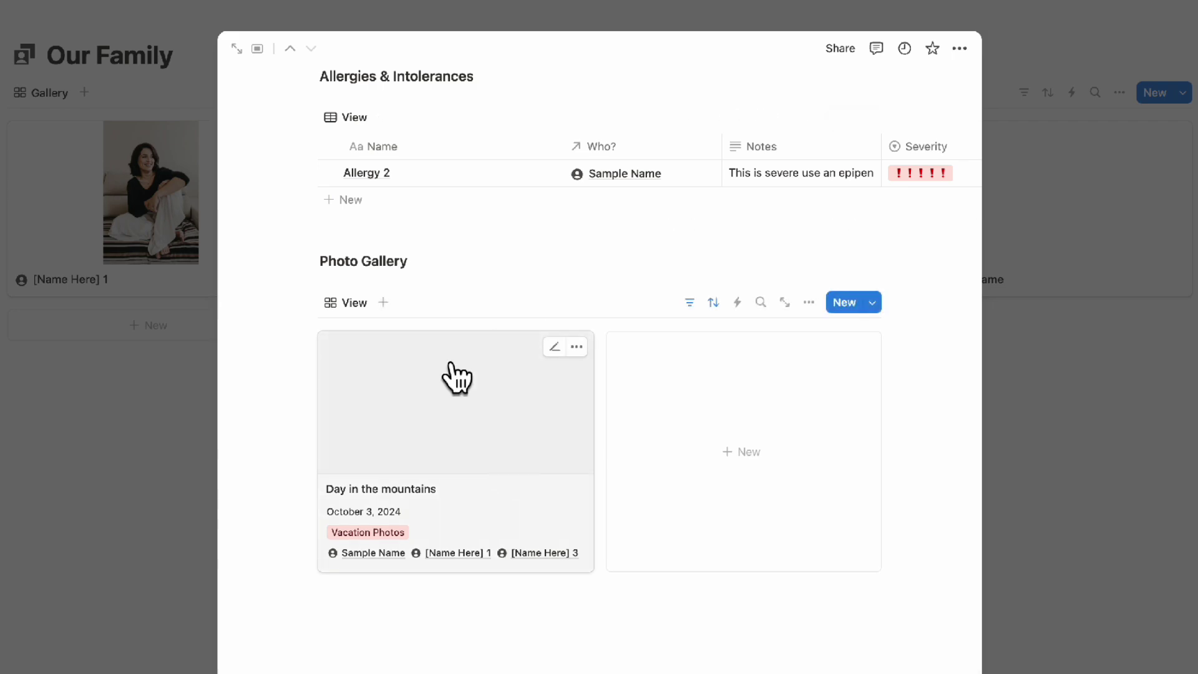
pyautogui.scroll(15, 456, 377)
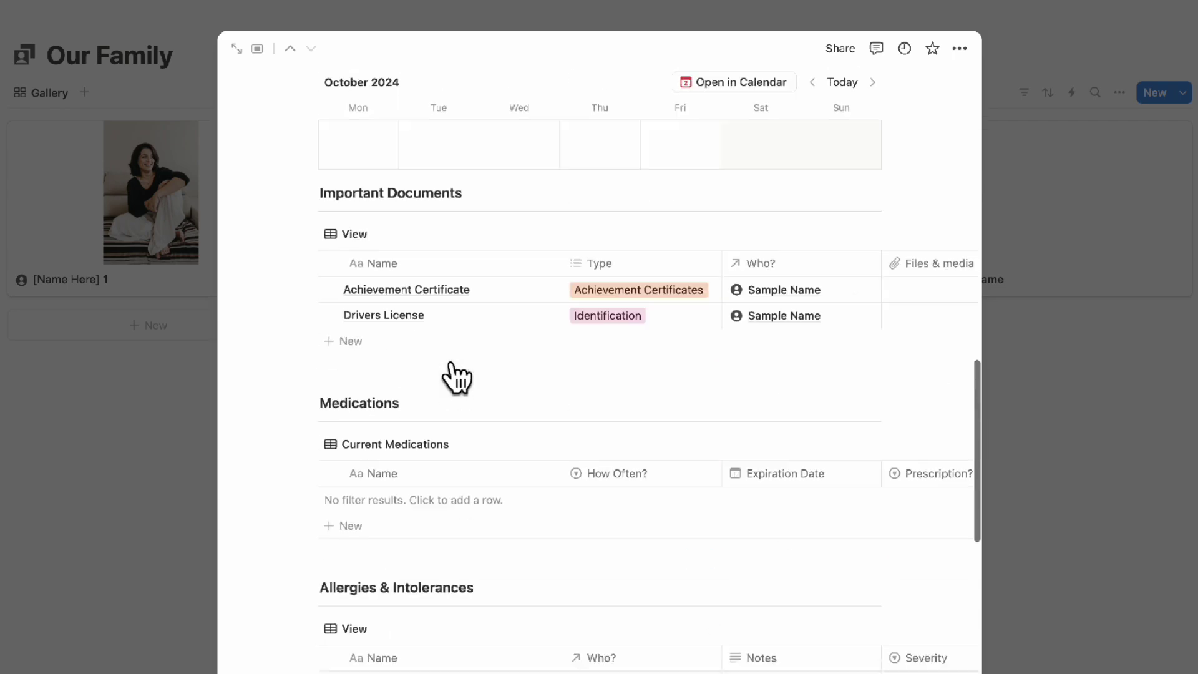
pyautogui.scroll(-15, 451, 368)
pyautogui.scroll(15, 451, 362)
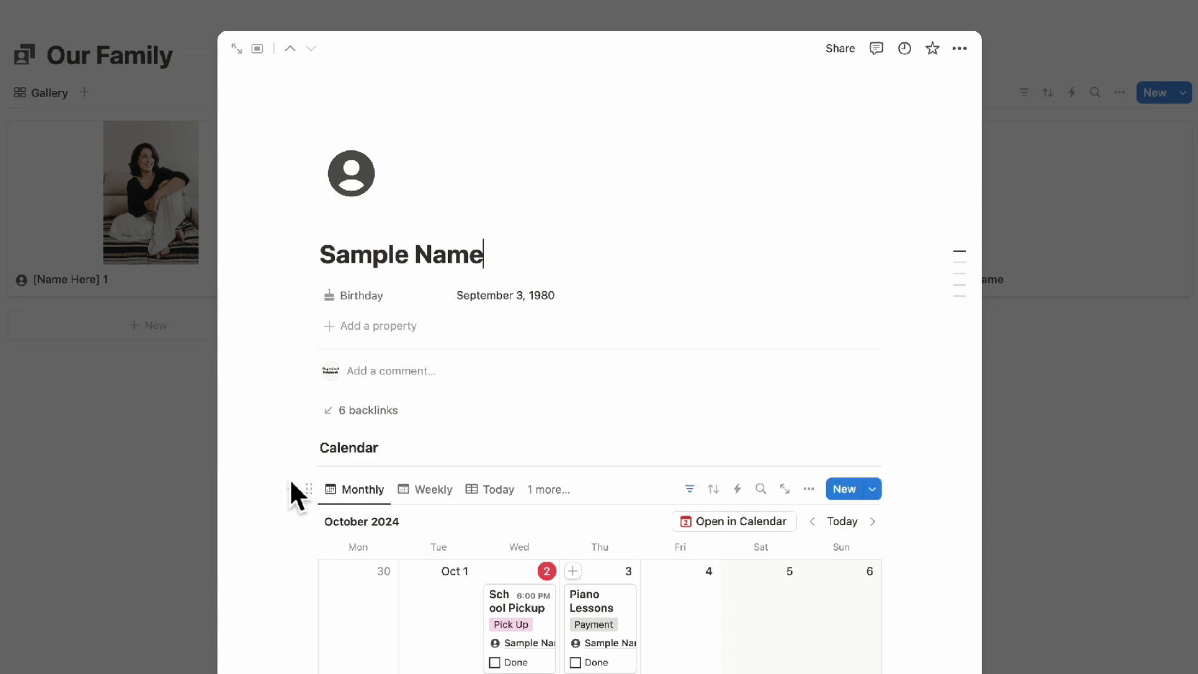
pyautogui.scroll(-15, 289, 478)
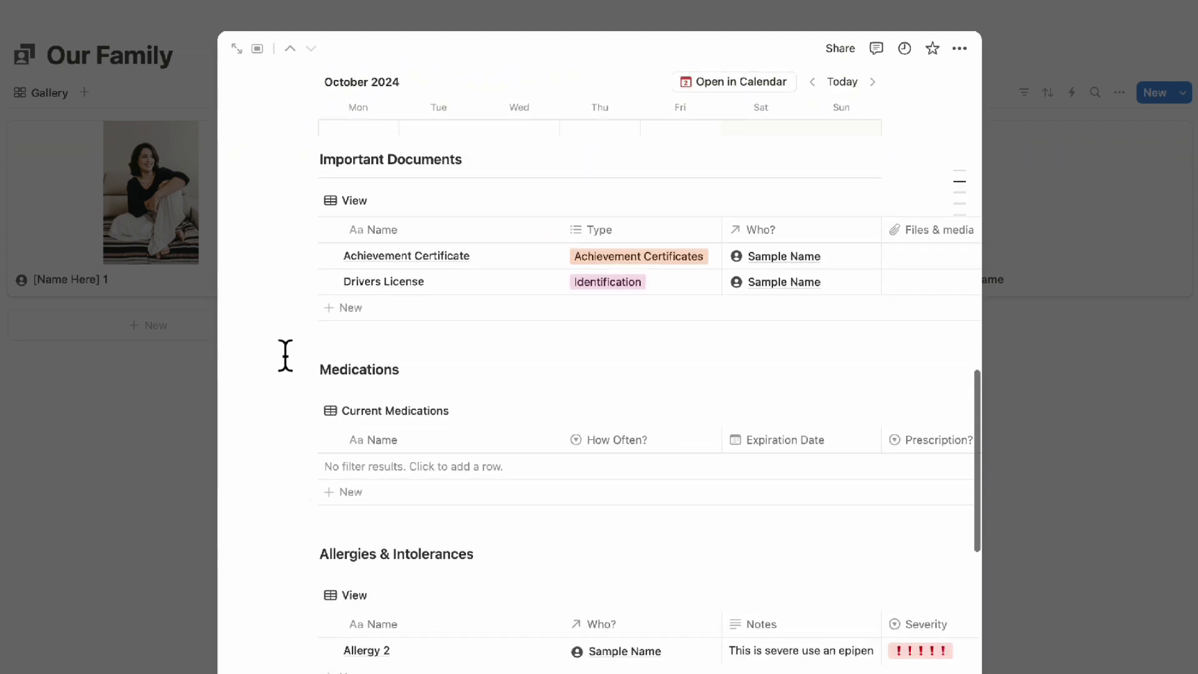
pyautogui.scroll(-10, 382, 278)
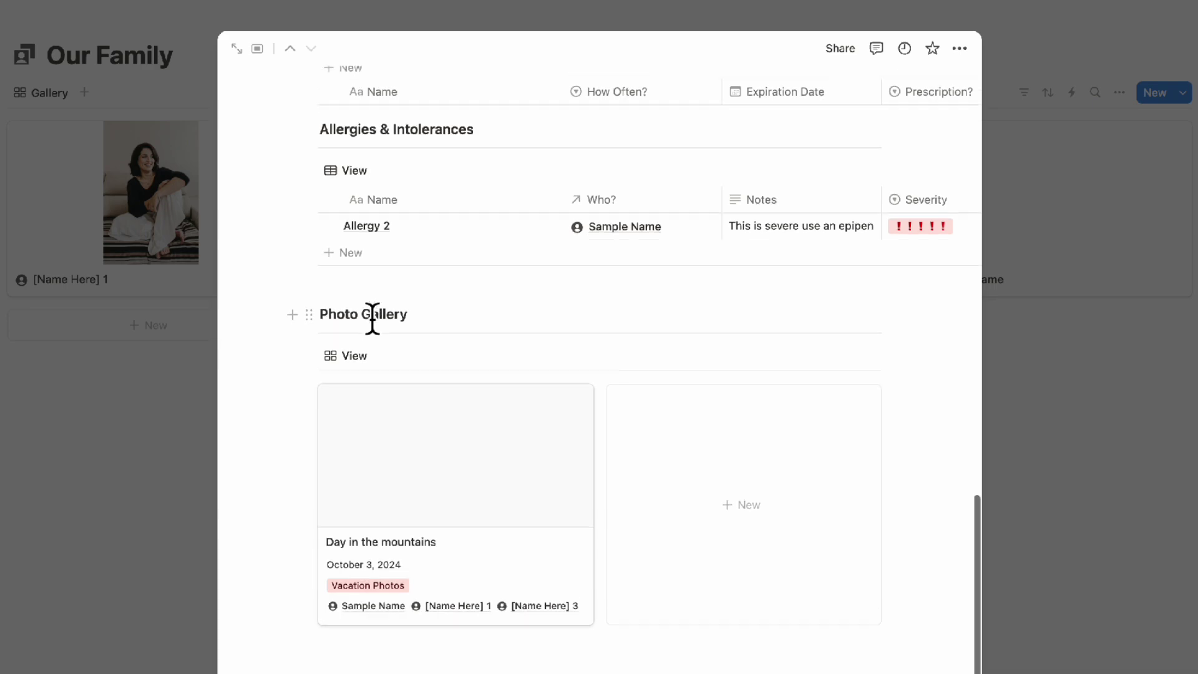
pyautogui.scroll(15, 372, 324)
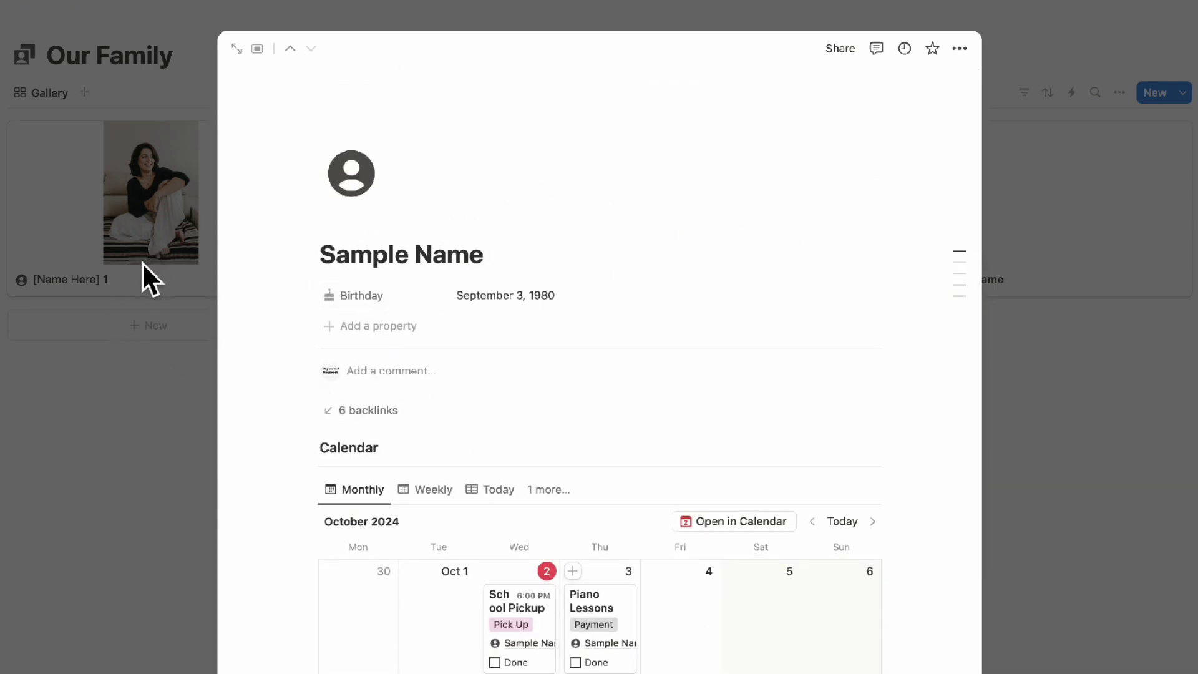
pyautogui.click(147, 460)
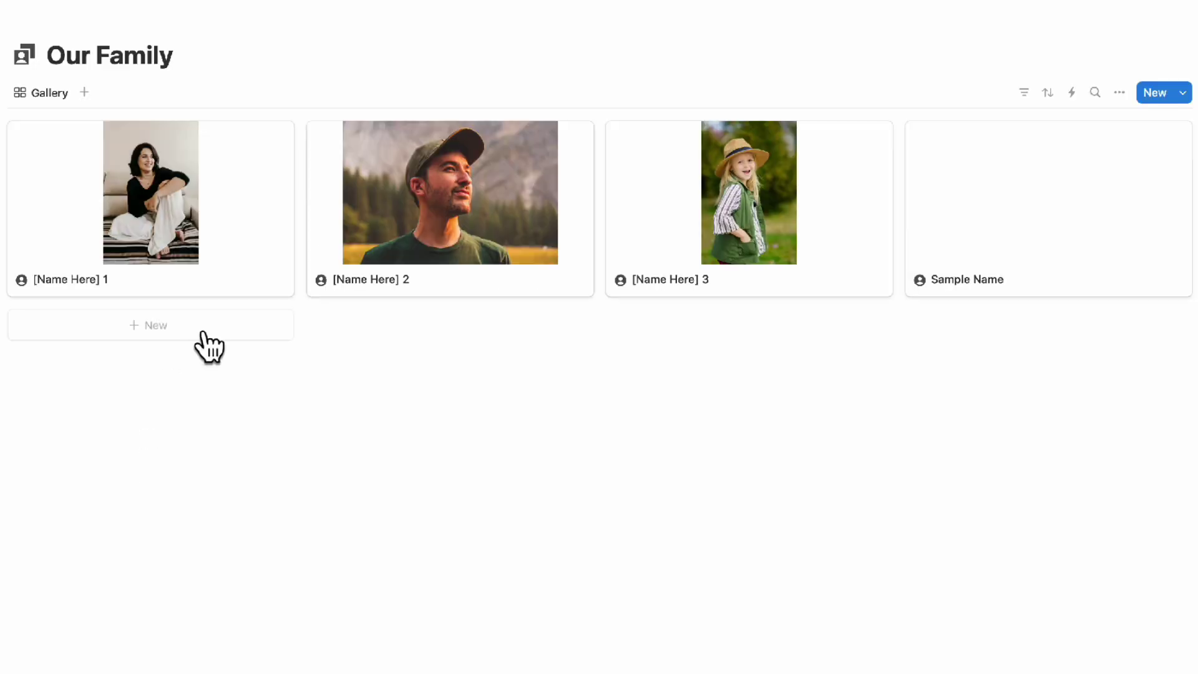